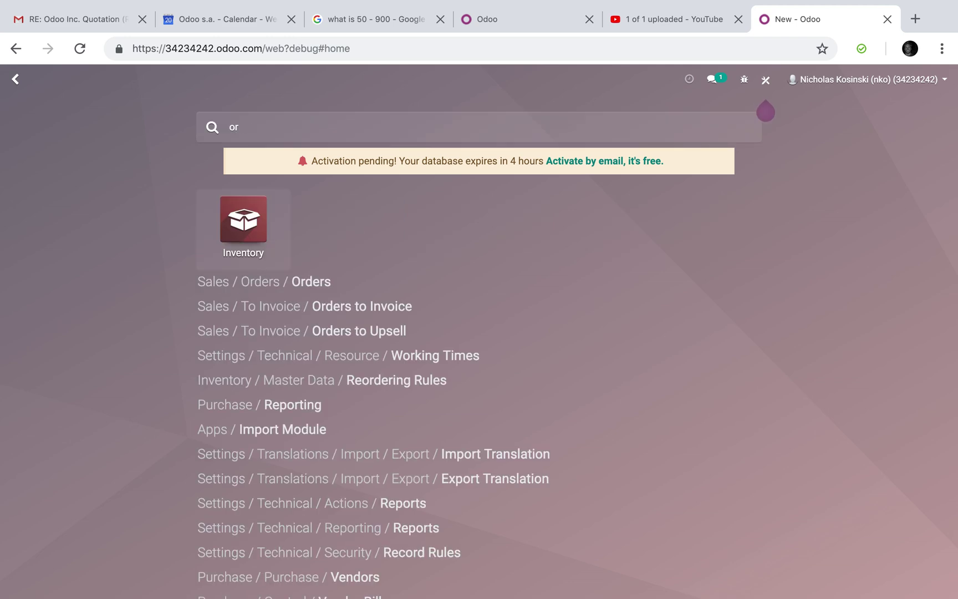
type("de")
key("BackSpace")
key("BackSpace")
key("BackSpace")
key("BackSpace")
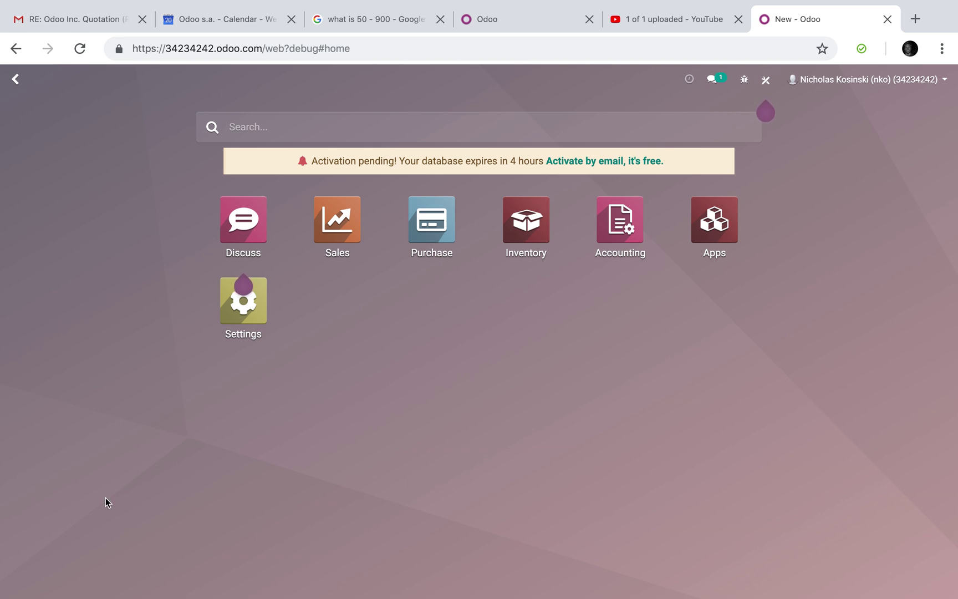
Switch to the commission demo database's Sales home and close the SO001 quotation tab.
left_click(305, 231)
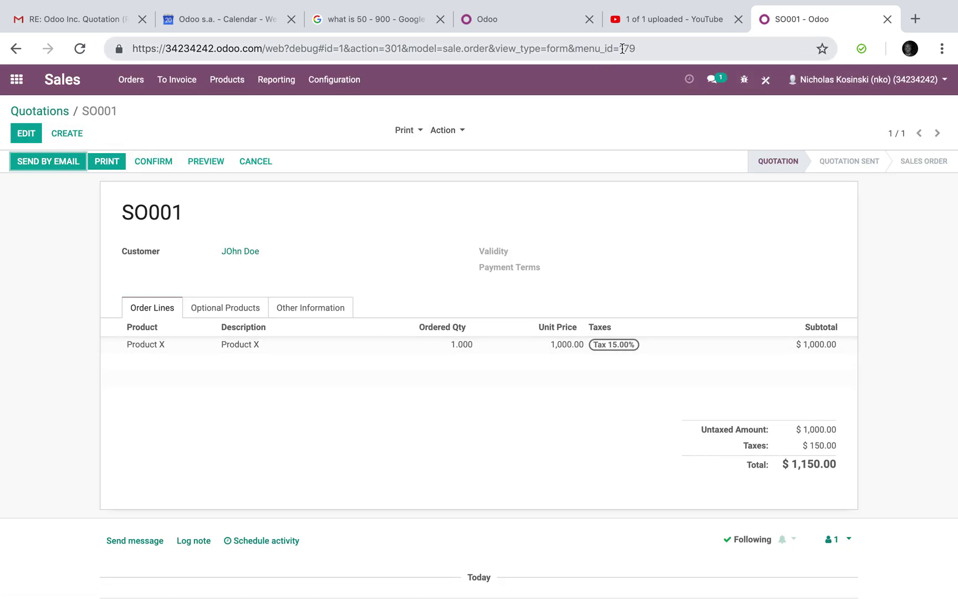
left_click(492, 19)
left_click(937, 80)
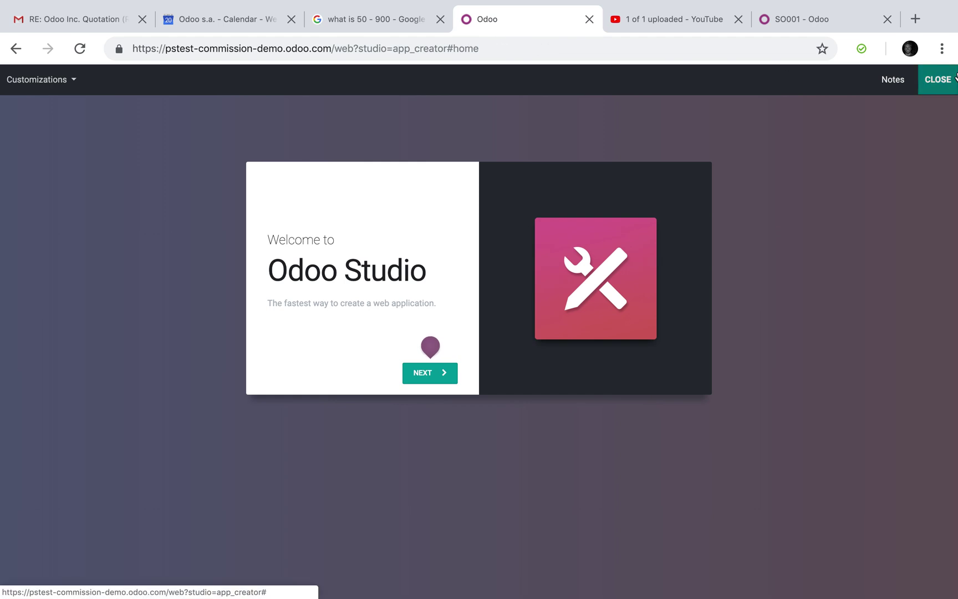
left_click(887, 18)
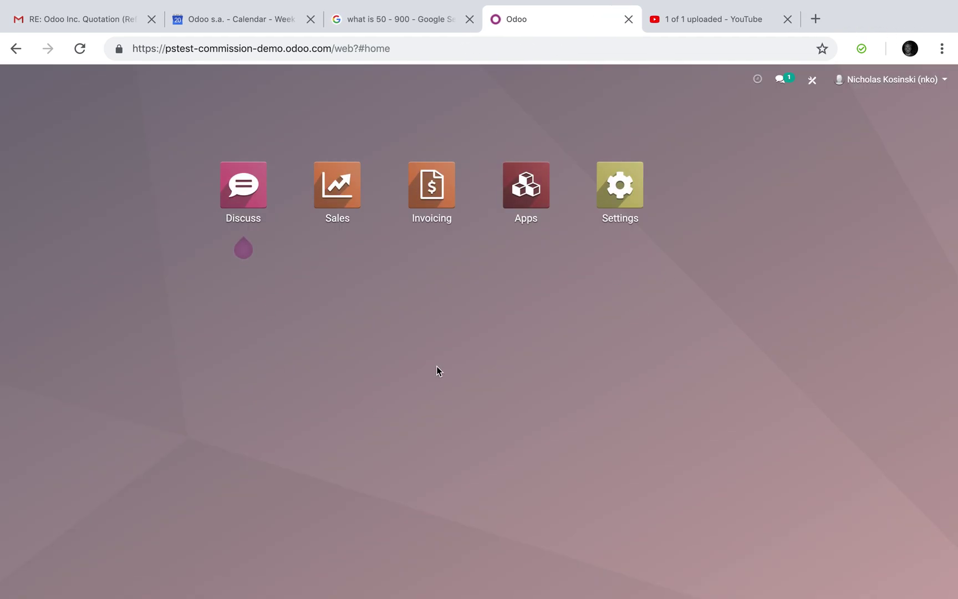
Enable developer mode via ?debug in the URL and look up the Users menu.
left_click(330, 50)
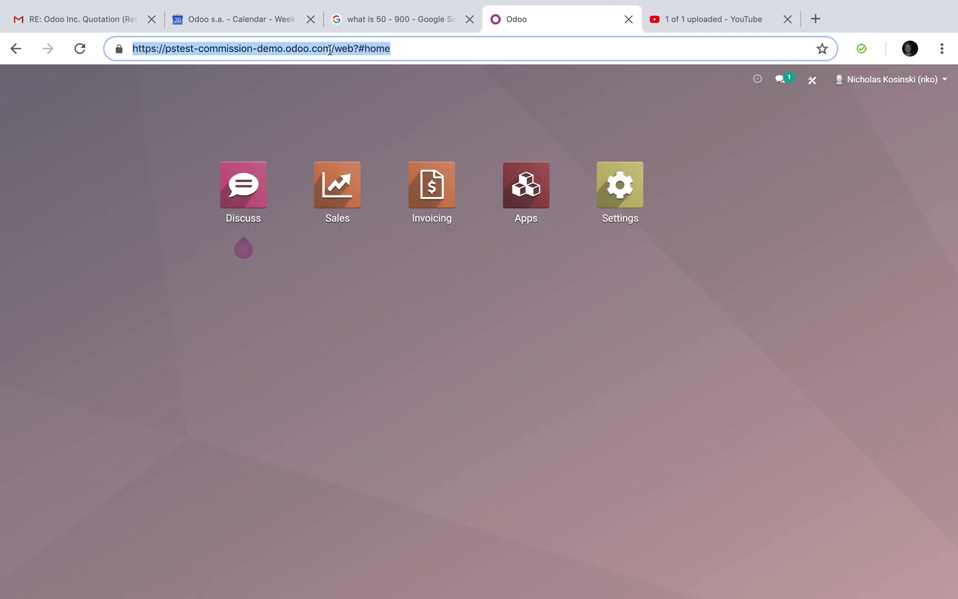
type("debug")
key("Return")
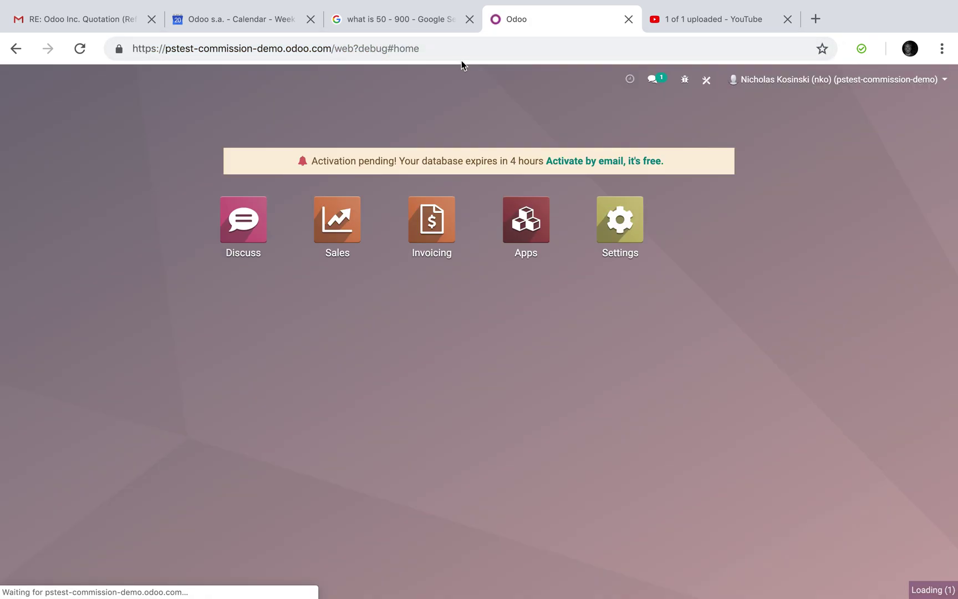
type("users")
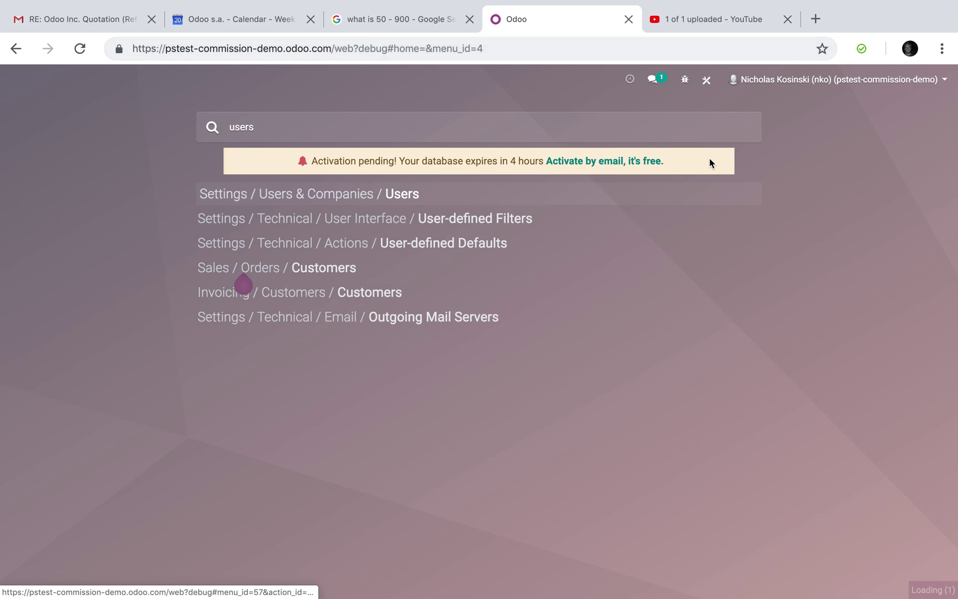
key("Return")
Open the current user's record on Preferences and start customizing it in Studio.
left_click(197, 197)
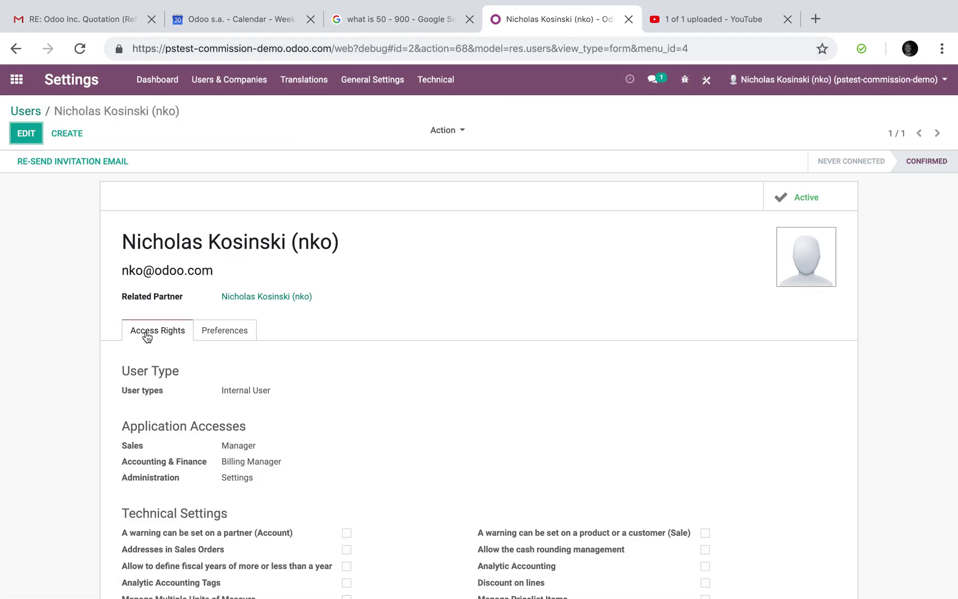
left_click(224, 330)
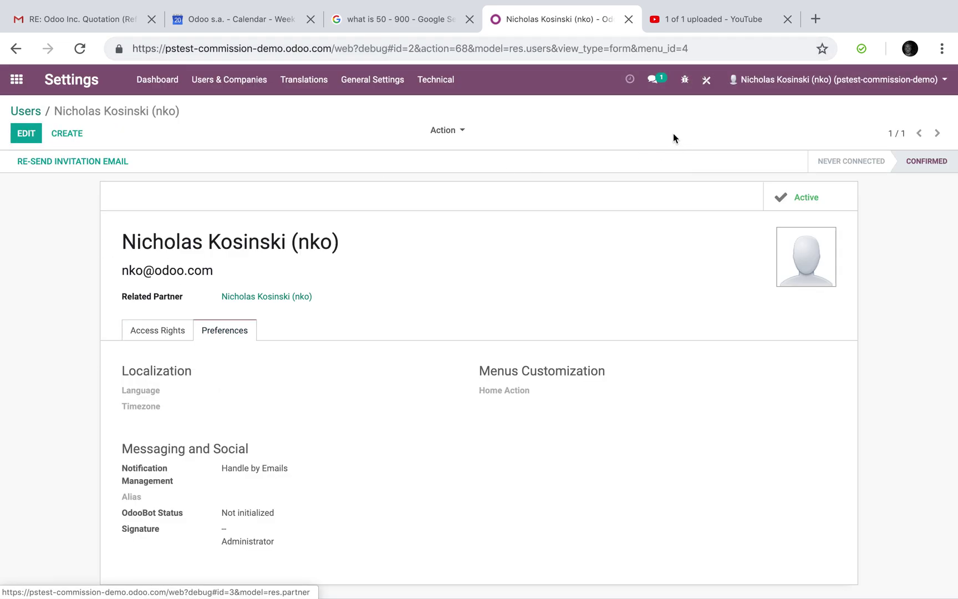
left_click(706, 80)
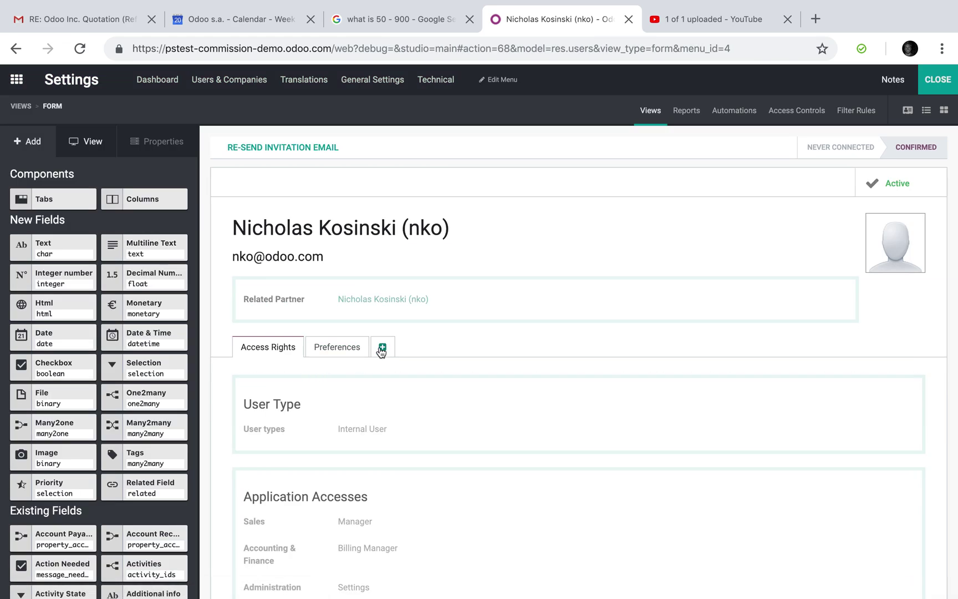
Add a new tab to the user form labelled Commission Calculations.
left_click(384, 347)
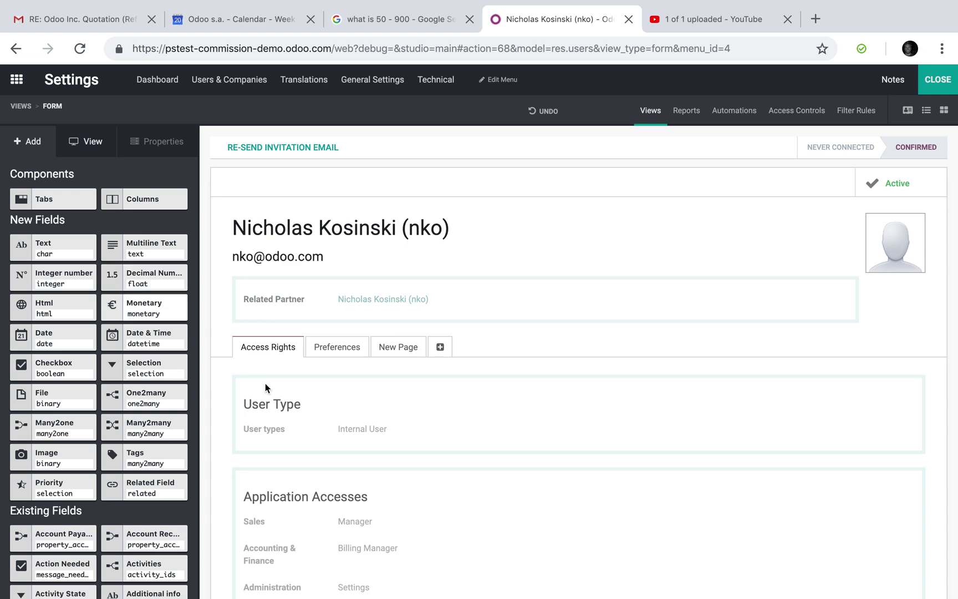
left_click(398, 347)
left_click_drag(67, 204, 2, 183)
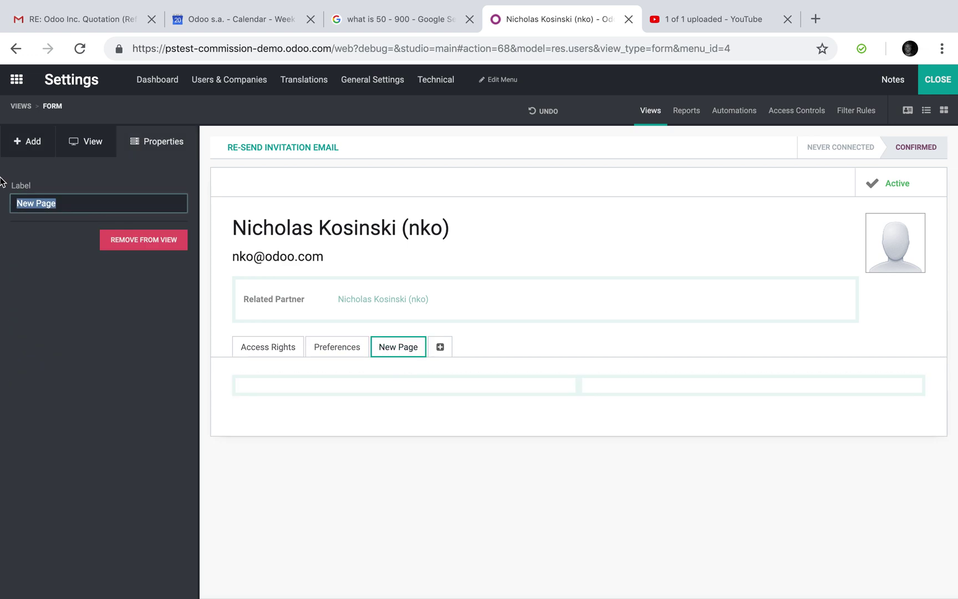
type("Commission Calcu")
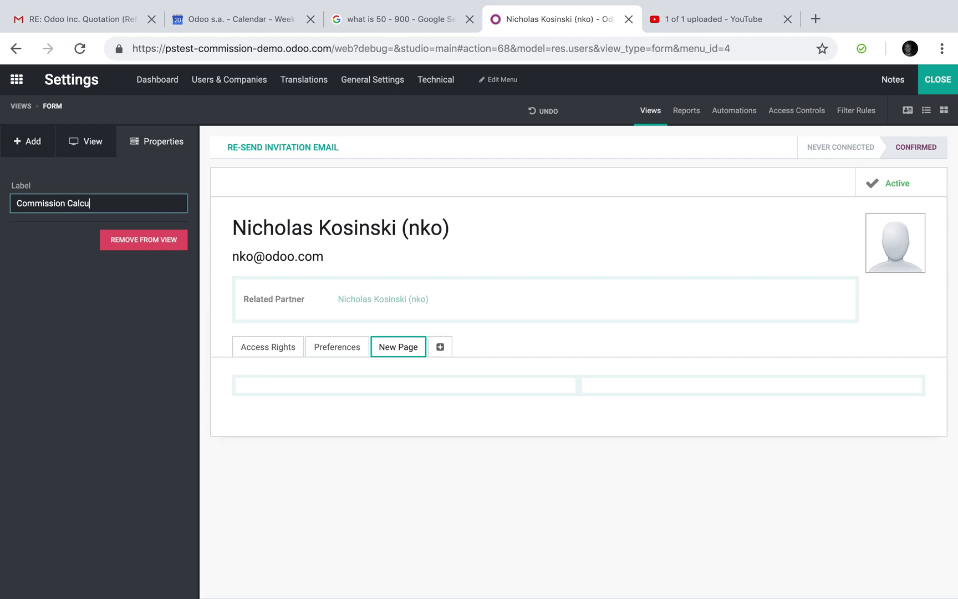
type("lations")
left_click(12, 90)
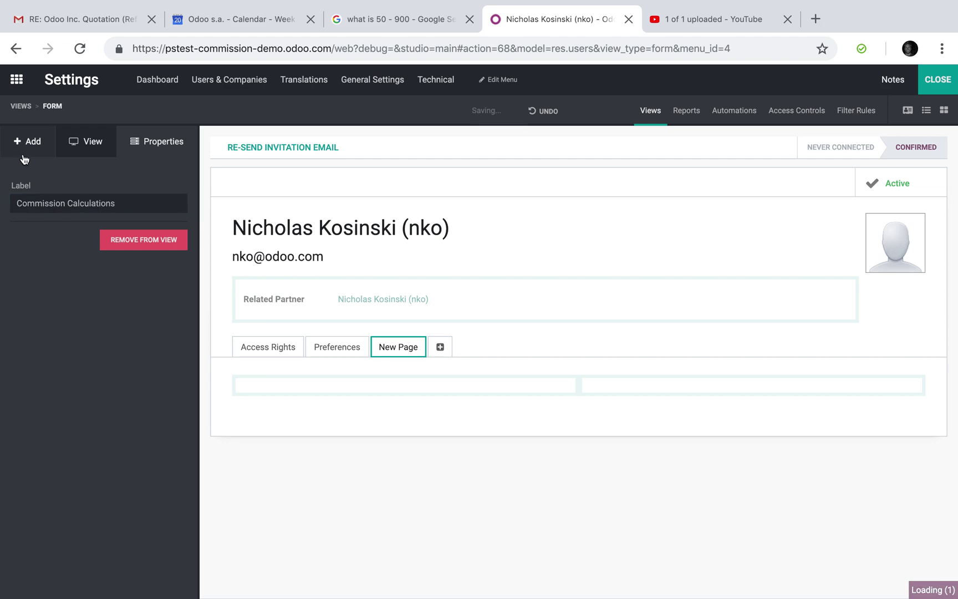
Place a Decimal Number field in the tab and label it Commission Rate.
left_click(23, 159)
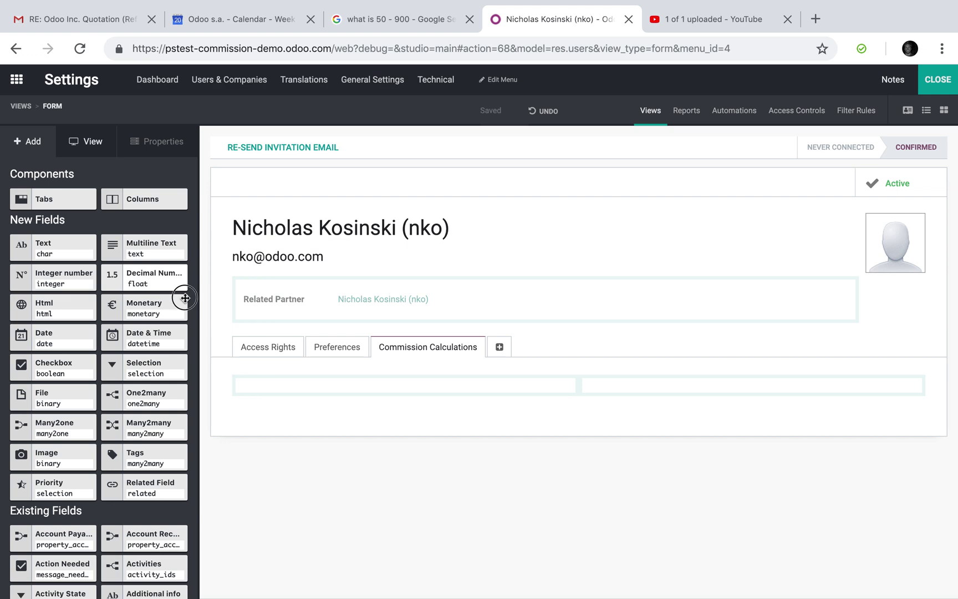
left_click_drag(143, 278, 308, 400)
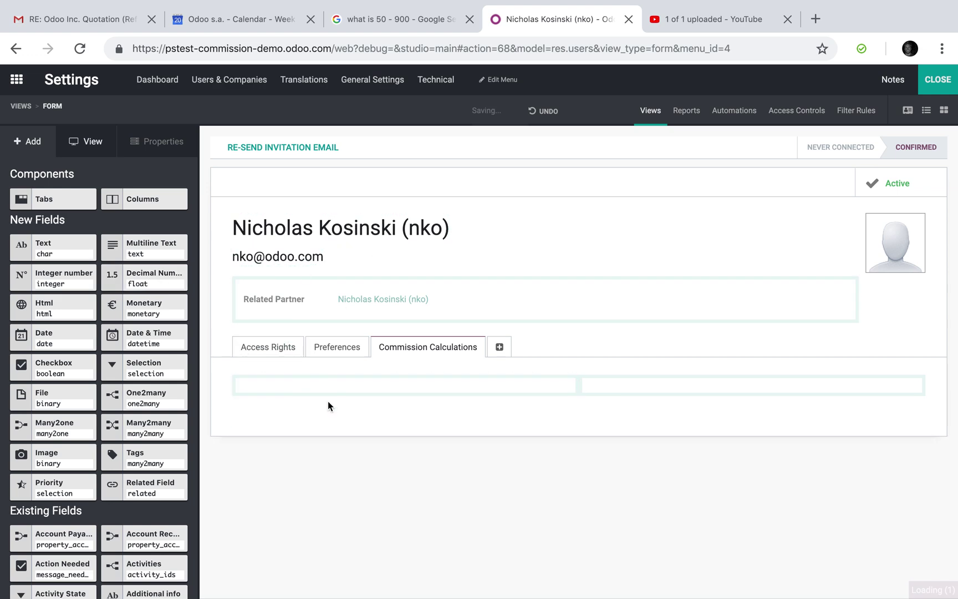
left_click(47, 268)
triple_click(47, 268)
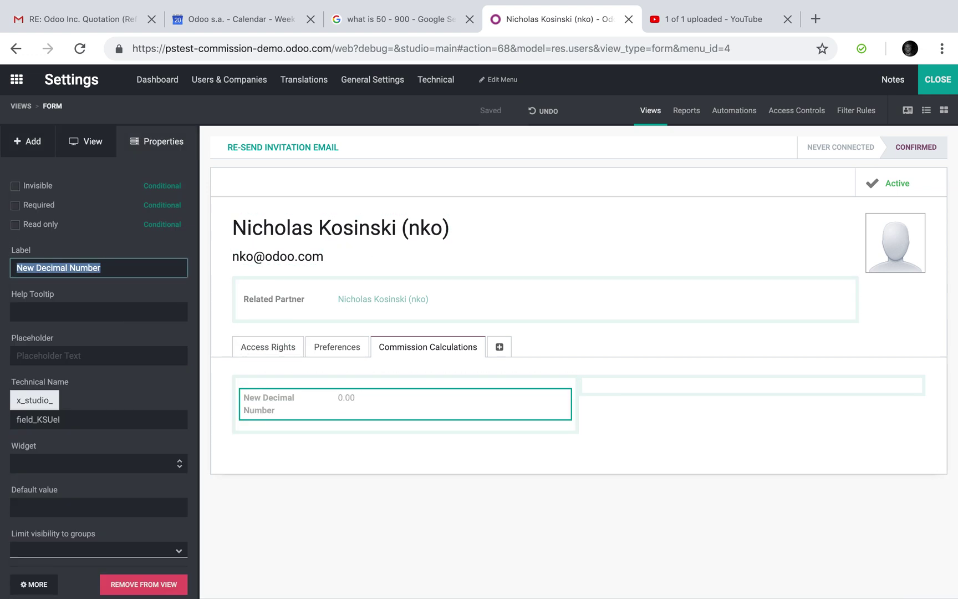
type("Commission Rate")
left_click(120, 332)
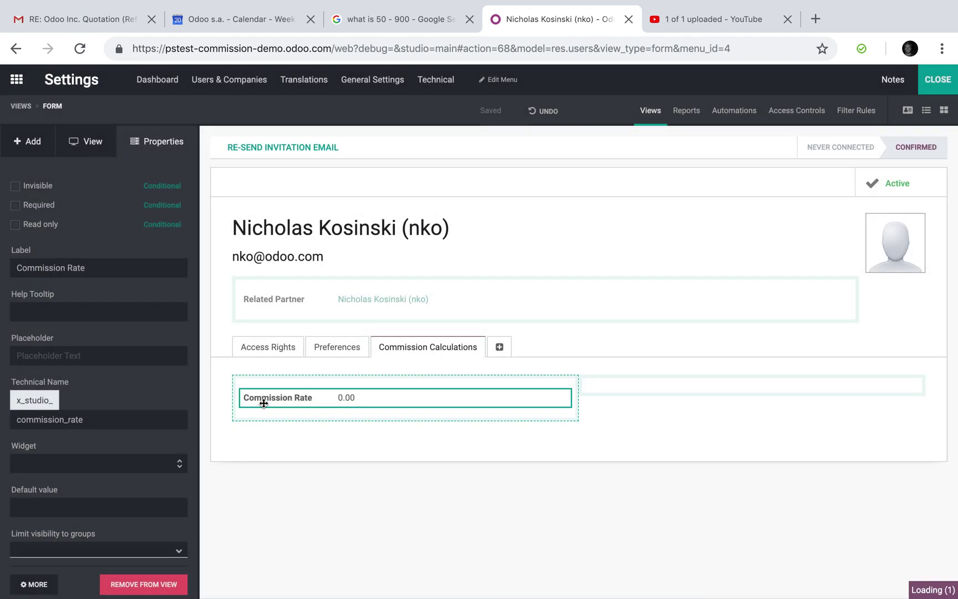
Display Commission Rate with the percentage widget, close Studio and edit the user record.
left_click(96, 464)
left_click(117, 534)
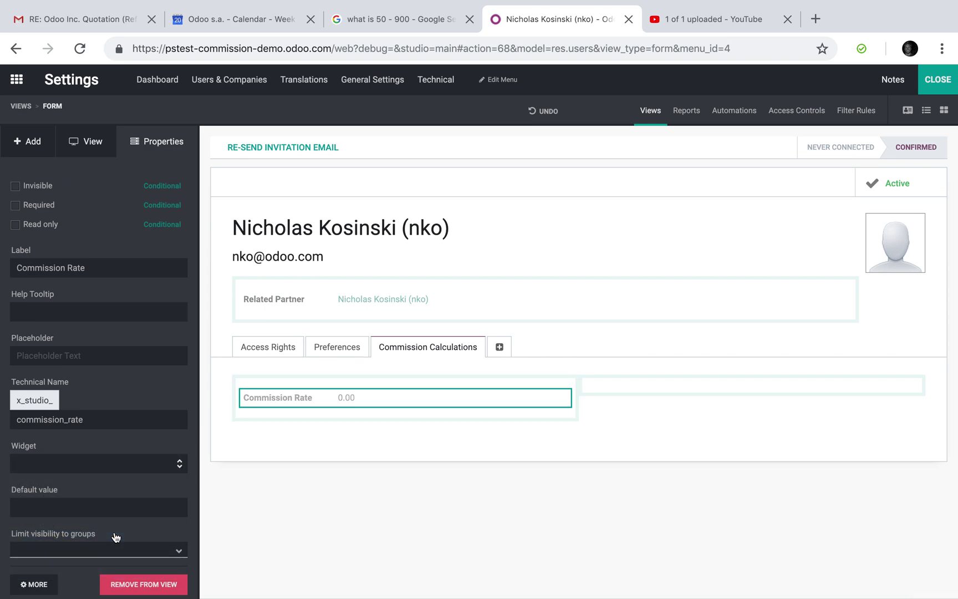
left_click(112, 464)
left_click(113, 536)
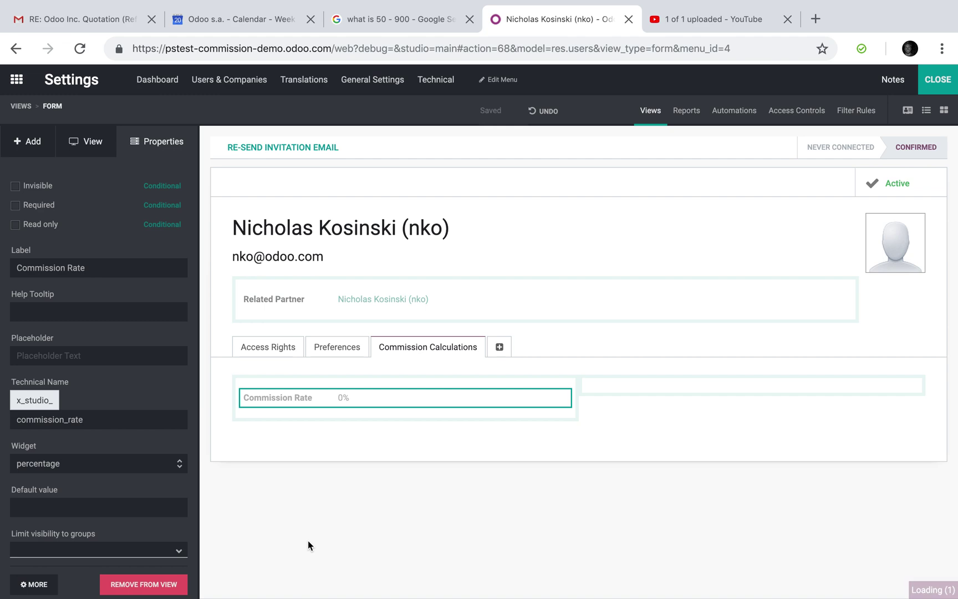
left_click(938, 79)
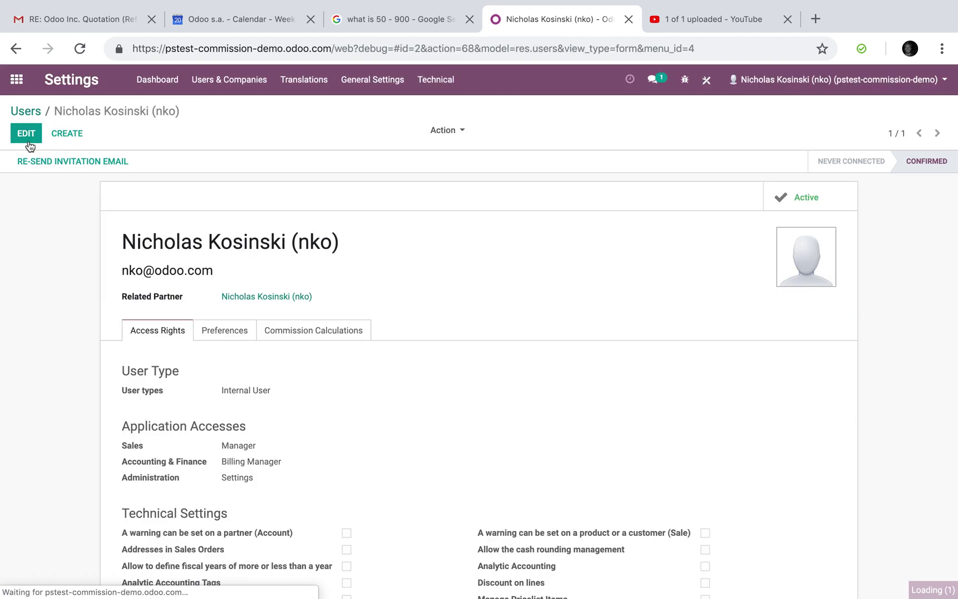
left_click(28, 133)
Set the user's Commission Rate to .1 (10%), save, and return to the home menu.
left_click(328, 360)
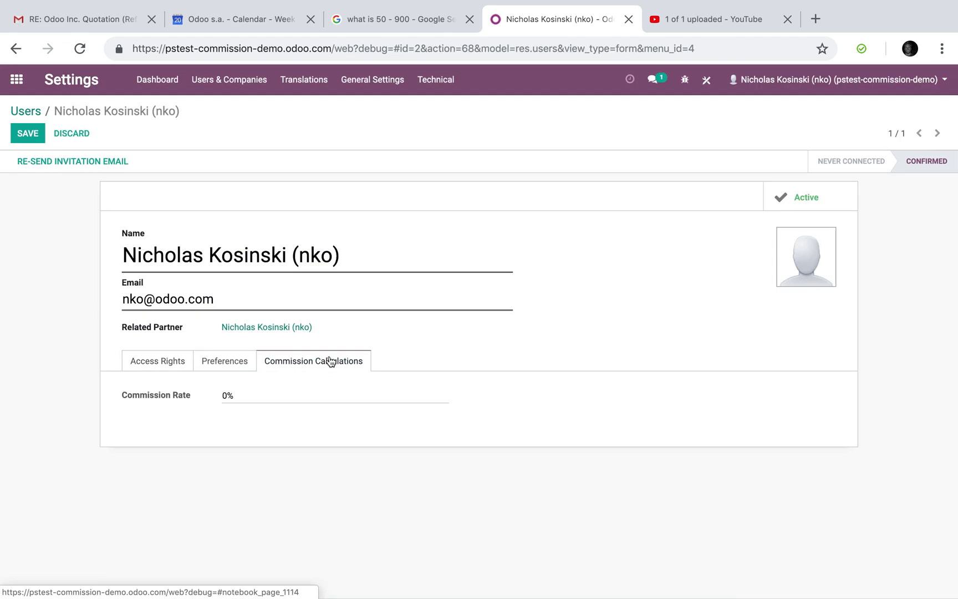
left_click(260, 396)
type(".1")
left_click(27, 134)
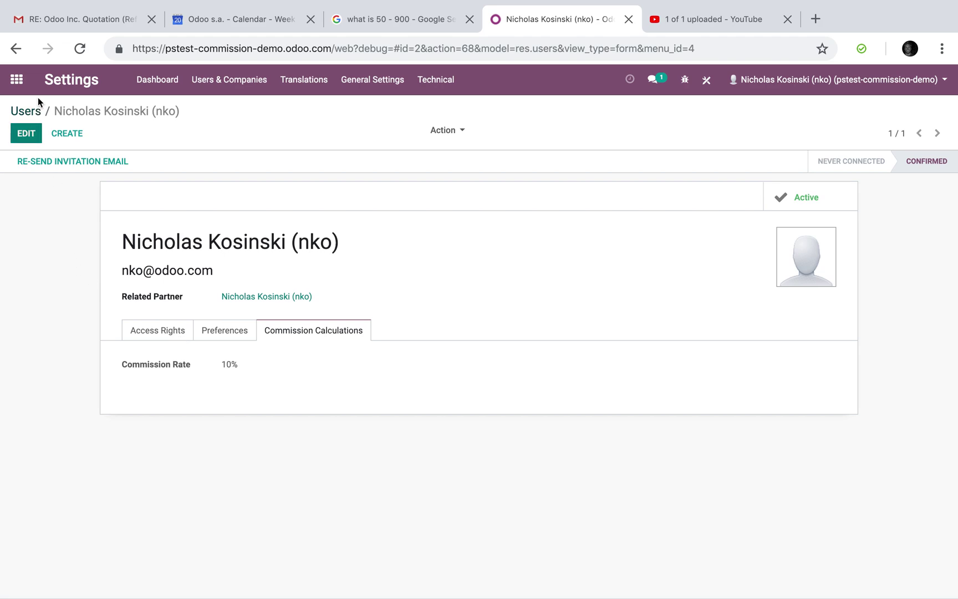
left_click(17, 80)
type("order")
Start a new quotation and open its Other Information section in Studio.
key("Return")
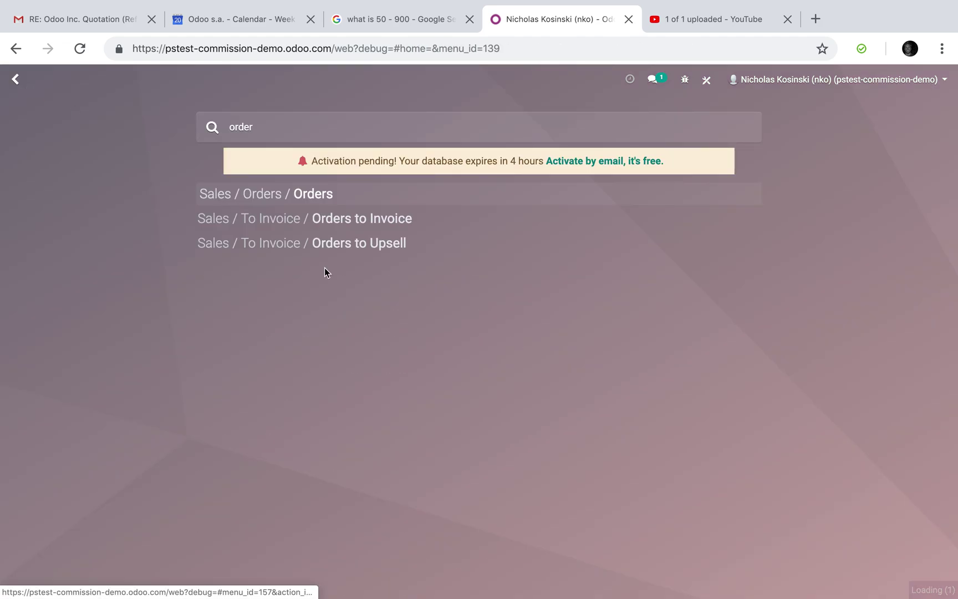
left_click(33, 136)
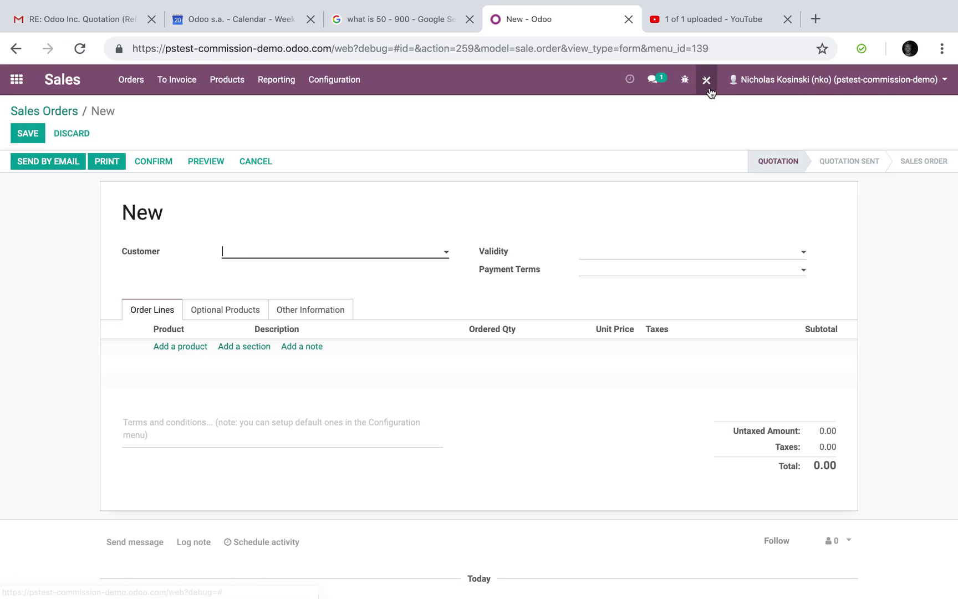
left_click(685, 79)
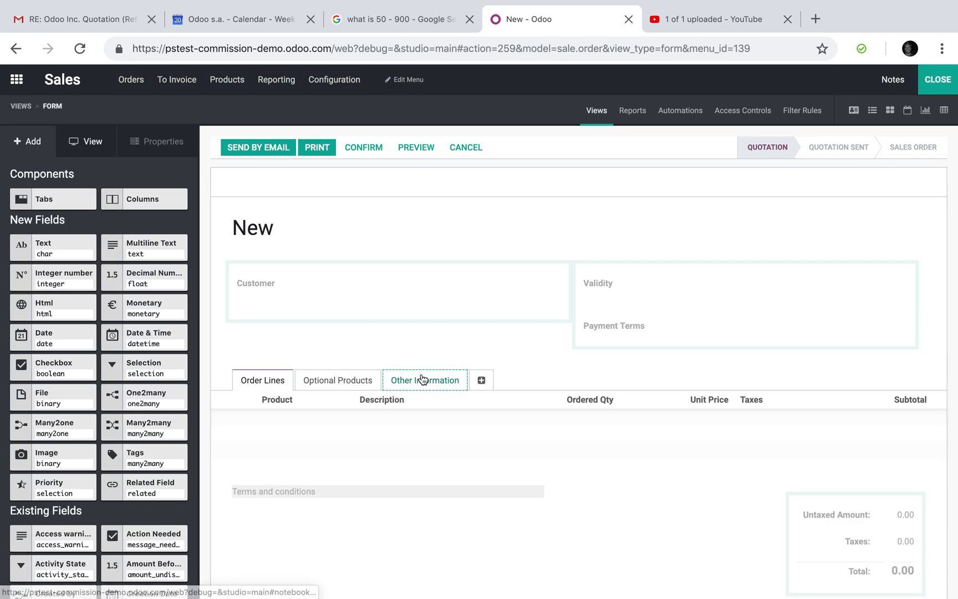
left_click(425, 379)
left_click(27, 140)
Place a Related Field below Salesperson on the quotation form.
left_click_drag(114, 487, 300, 469)
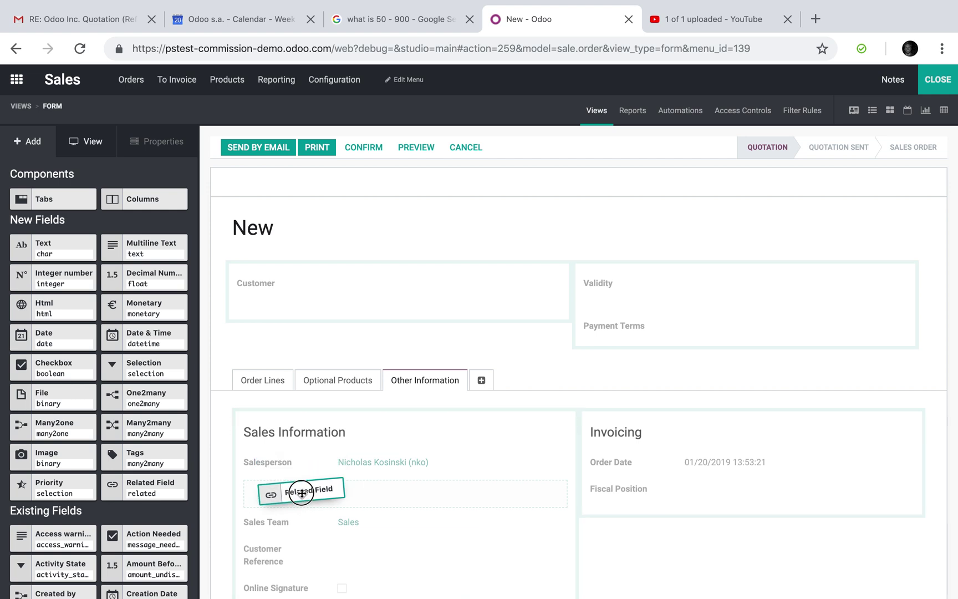
left_click_drag(299, 468, 139, 390)
left_click_drag(226, 441, 308, 471)
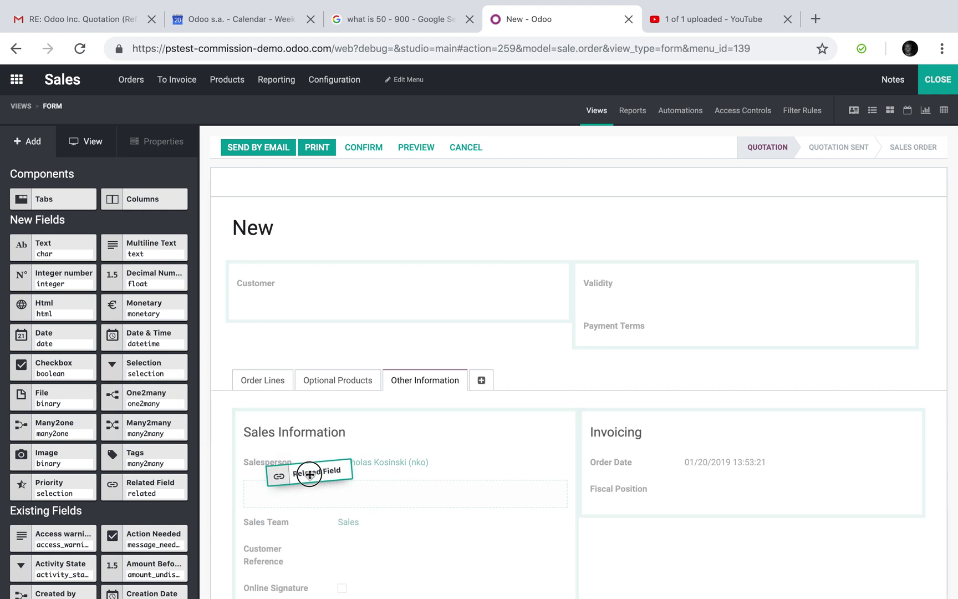
left_click_drag(308, 472, 309, 477)
Link the related field to Salesperson > Commission Rate.
left_click(444, 162)
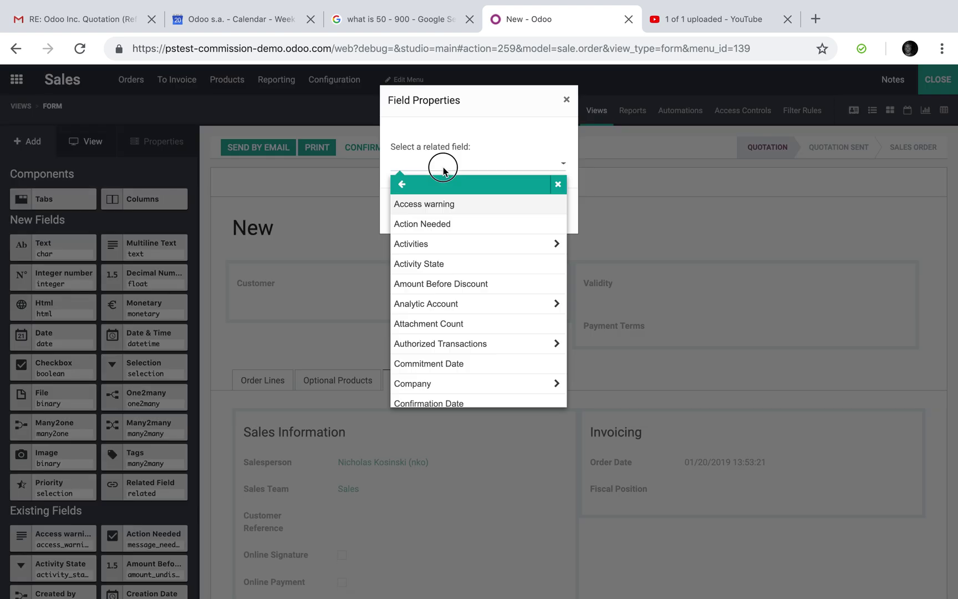
scroll(460, 345, "down", 5)
scroll(460, 345, "down", 8)
scroll(461, 347, "up", 3)
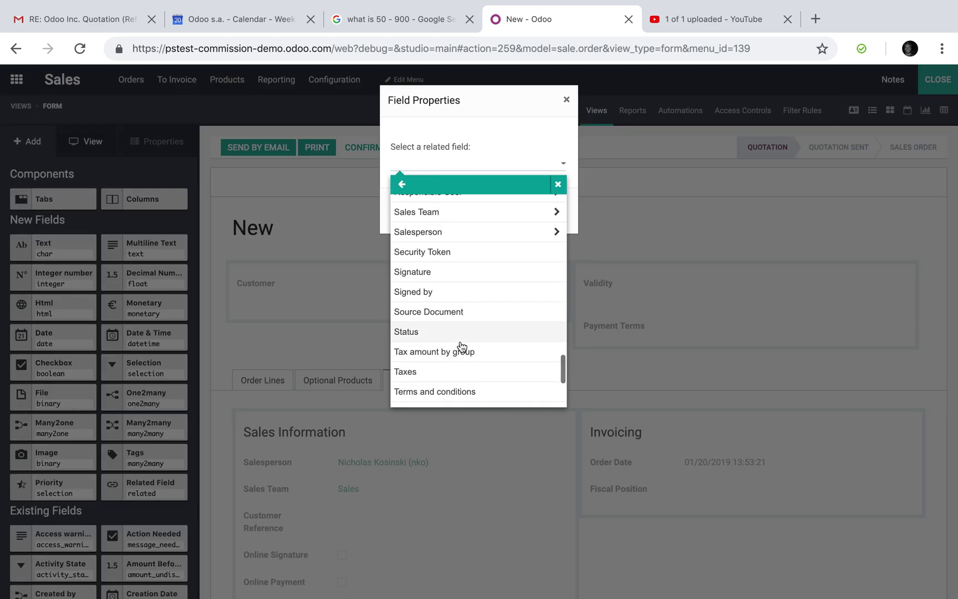
scroll(461, 347, "up", 3)
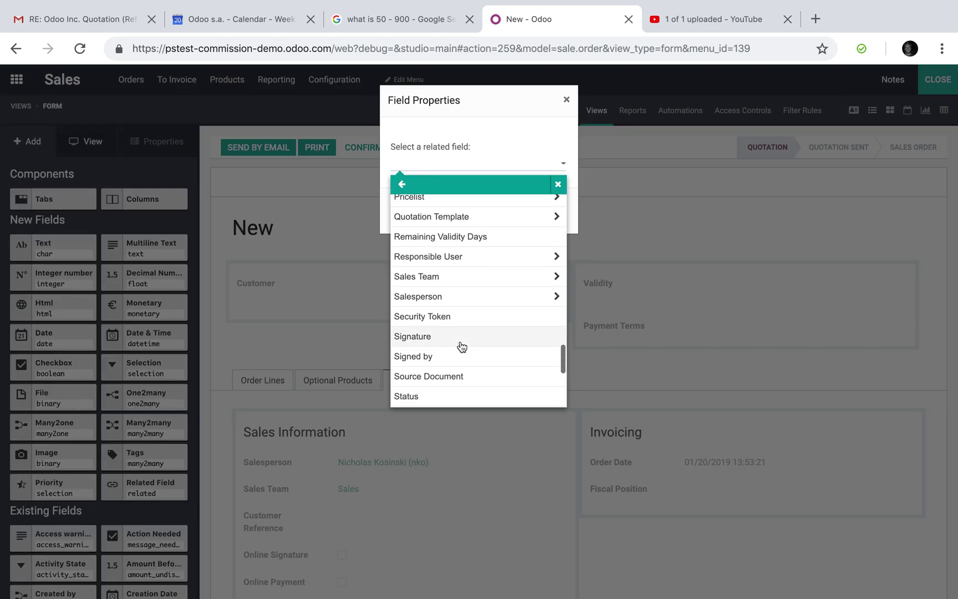
left_click(483, 295)
scroll(486, 297, "down", 5)
scroll(486, 296, "down", 3)
left_click(485, 294)
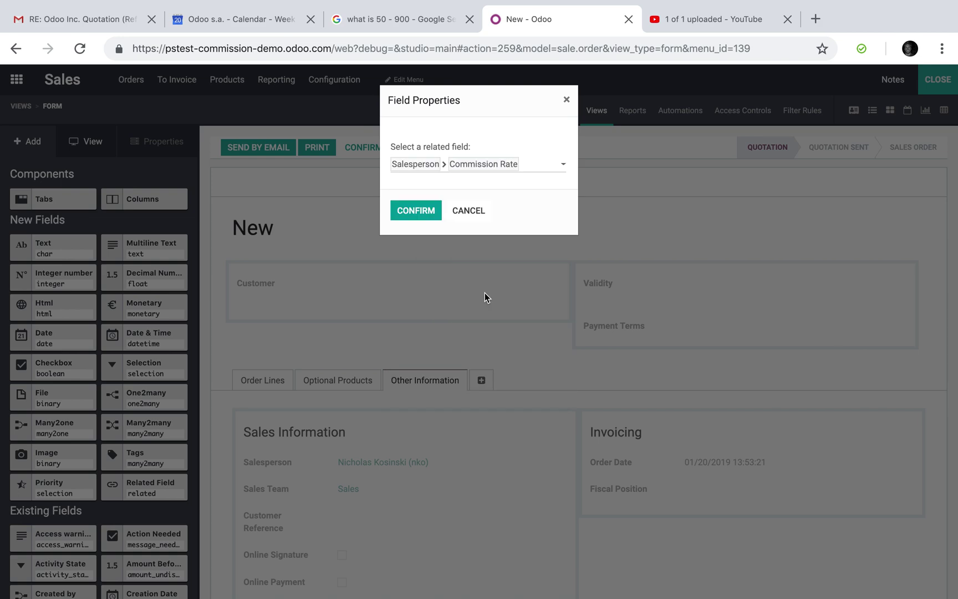
Confirm the related field and label it Commission Rate.
left_click(414, 209)
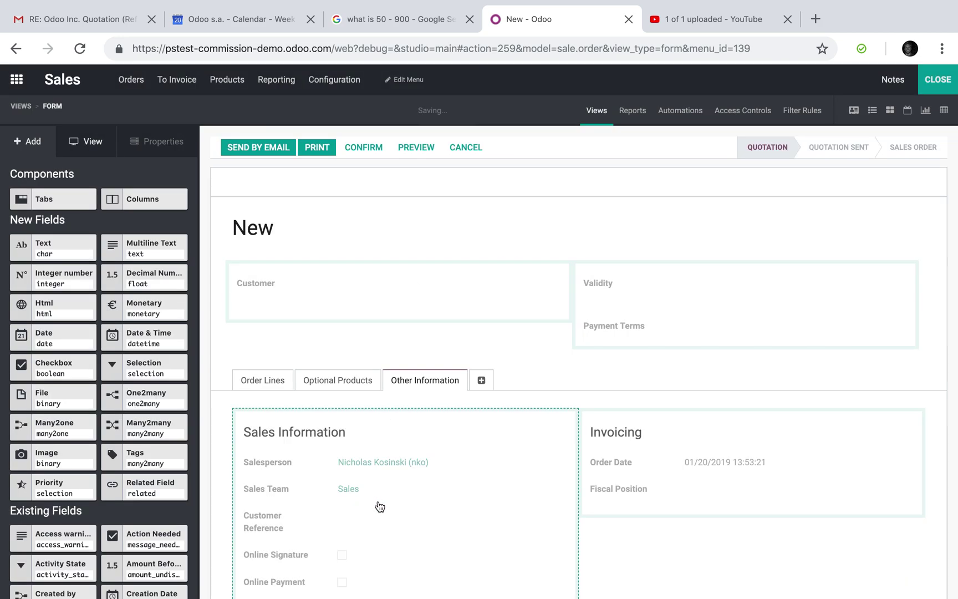
left_click(279, 490)
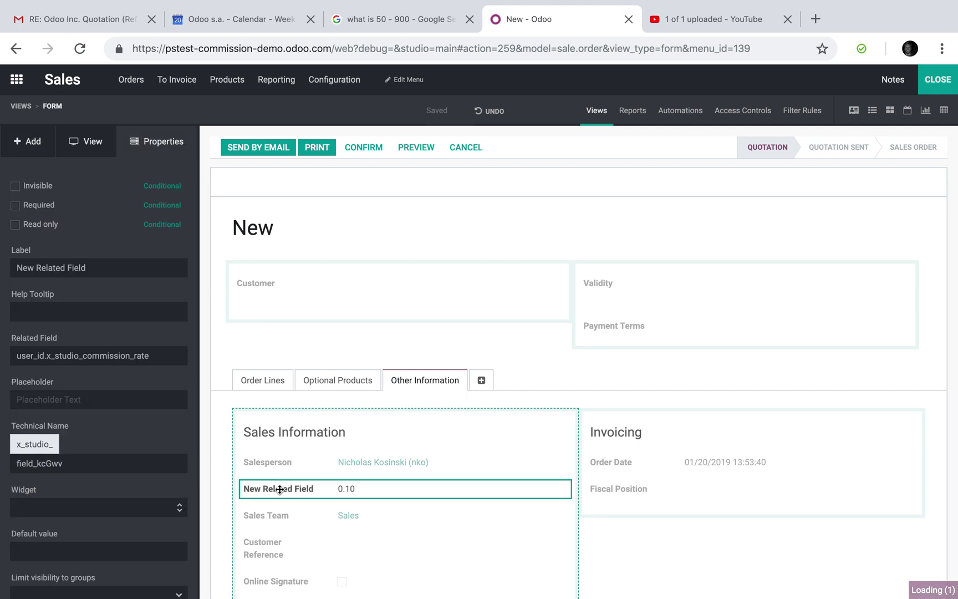
double_click(97, 268)
type("Commission Rate")
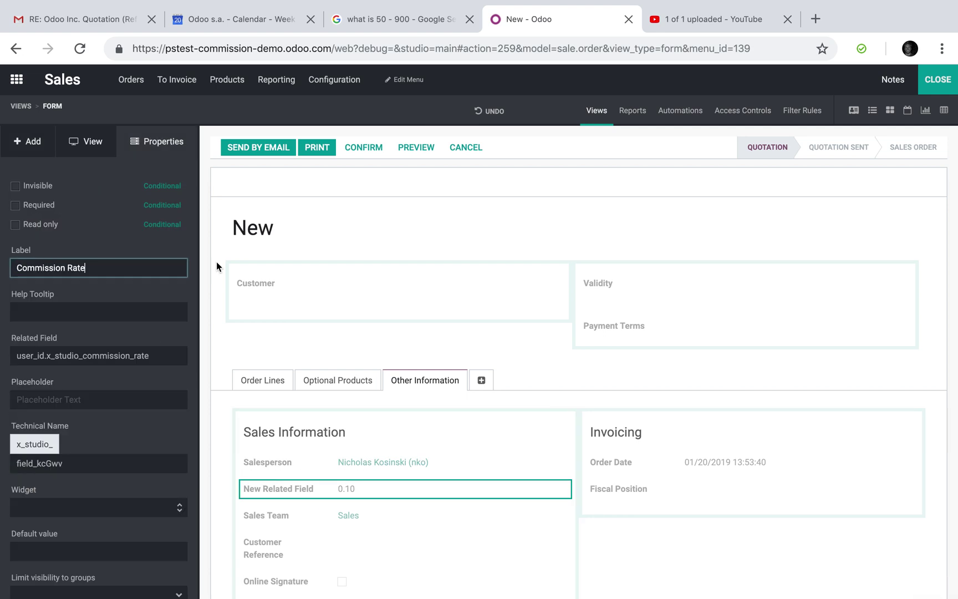
left_click(217, 264)
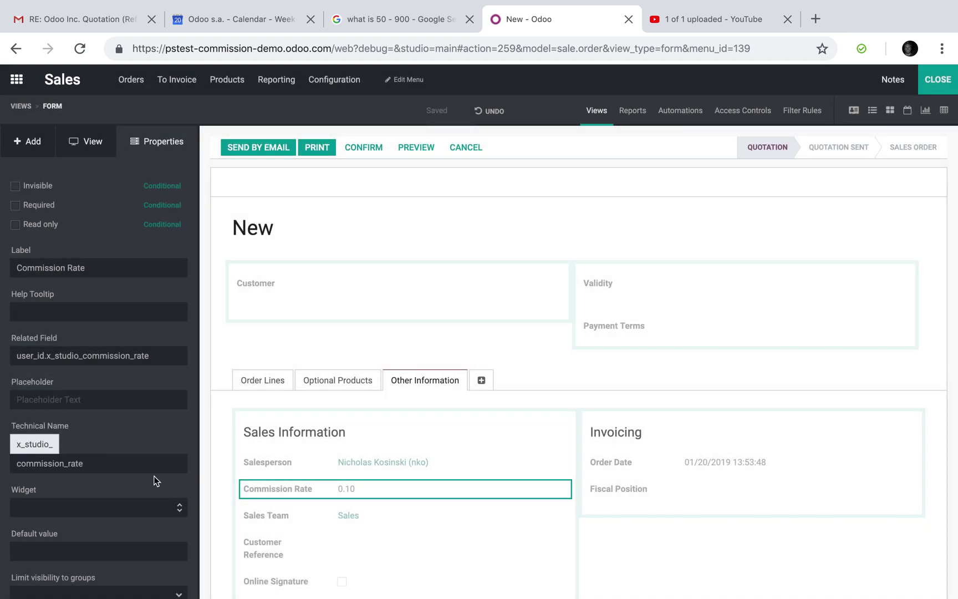
Show Commission Rate with the percentage widget and close Studio.
left_click(98, 508)
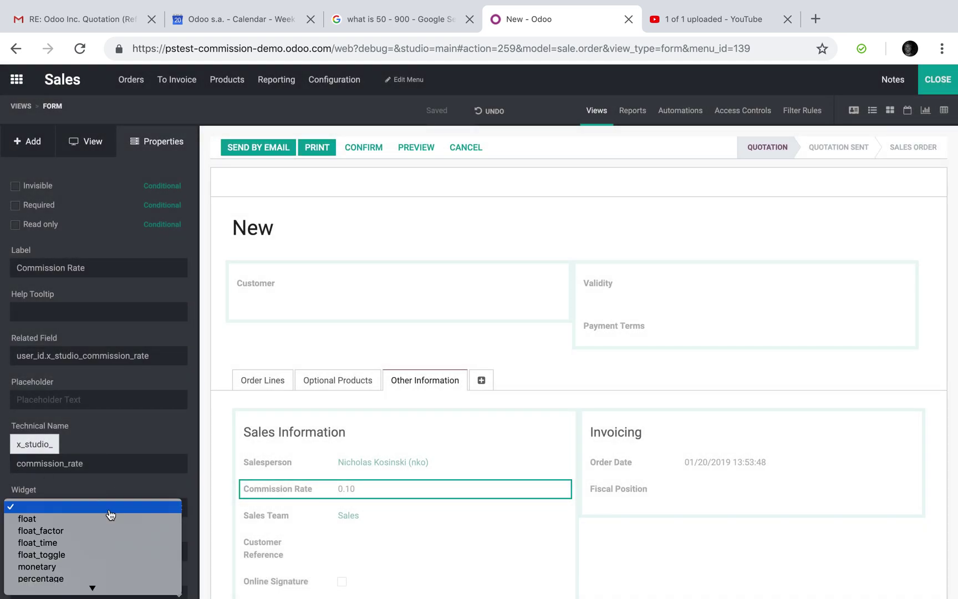
left_click(118, 579)
left_click(317, 581)
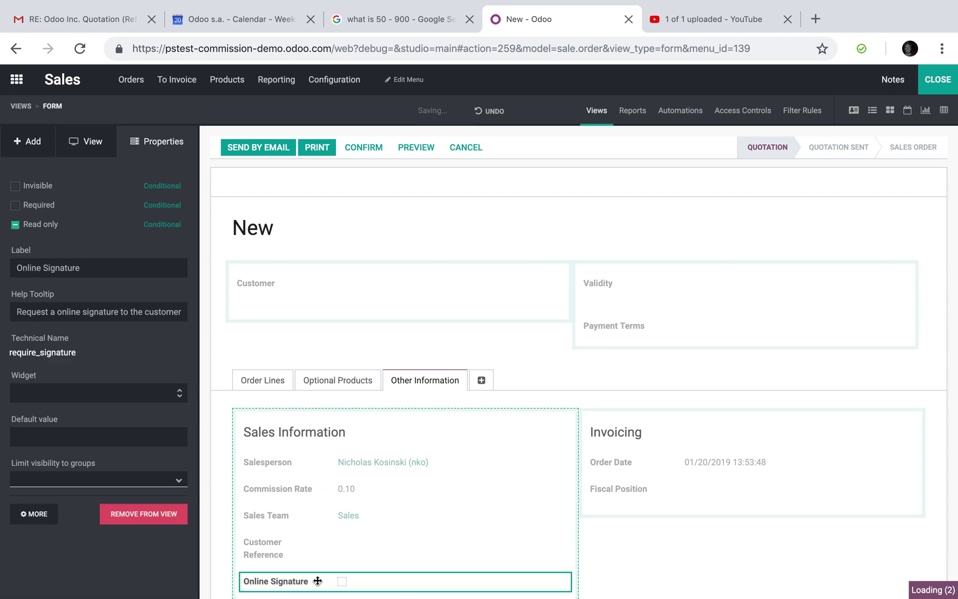
left_click(937, 79)
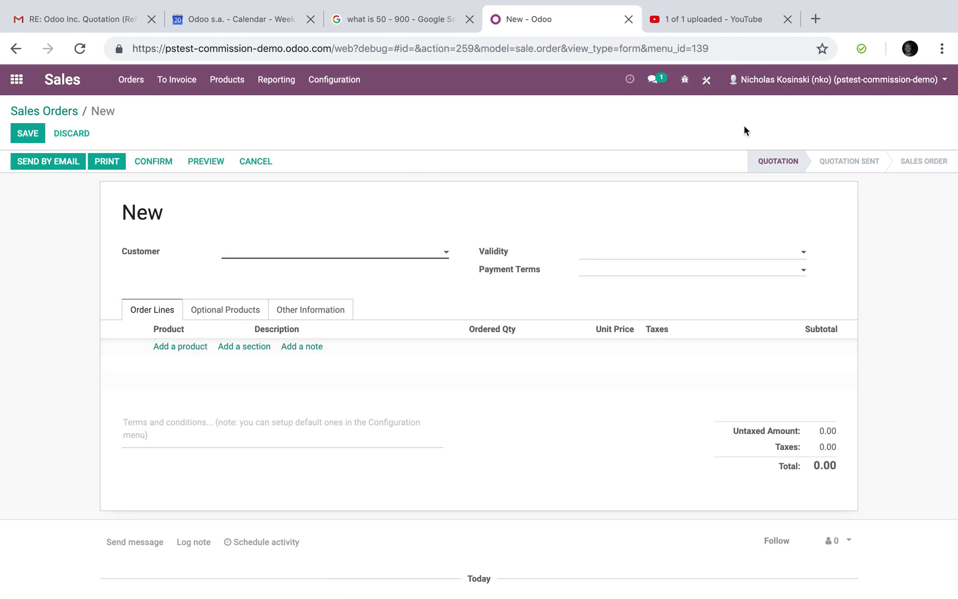
Reopen Studio and add a Monetary field below Commission Rate in Other Information.
left_click(706, 79)
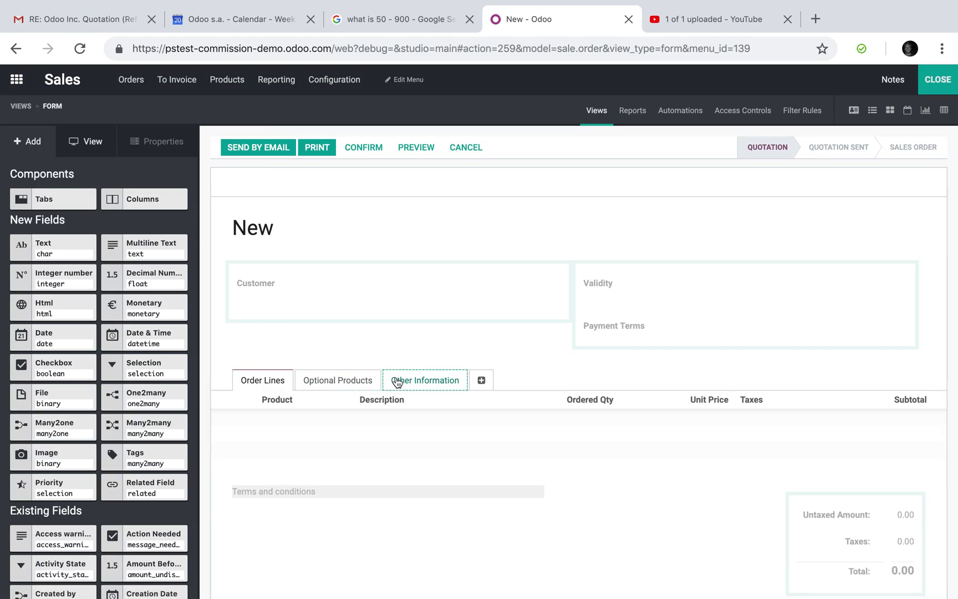
left_click(412, 380)
left_click(27, 141)
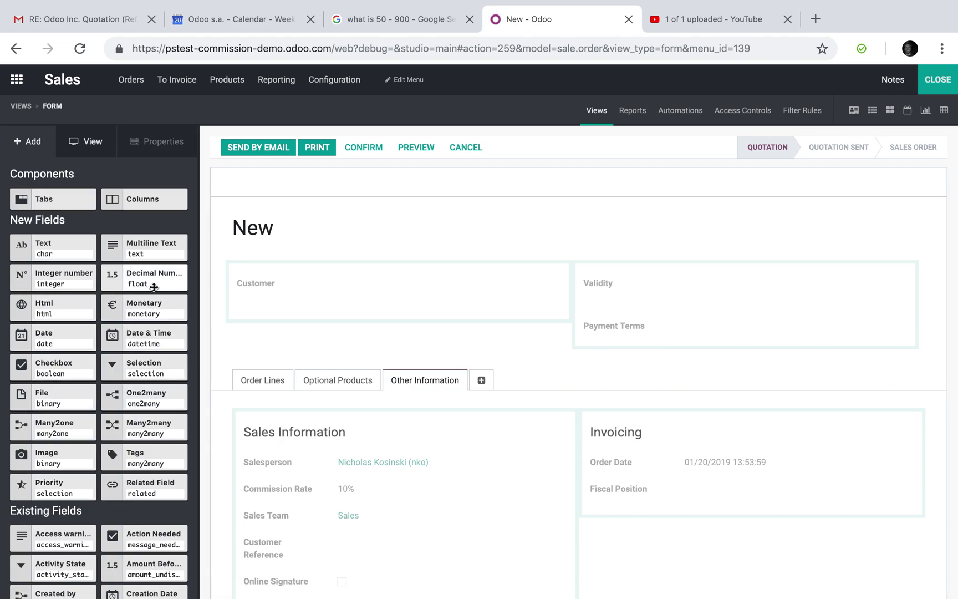
left_click_drag(154, 287, 197, 290)
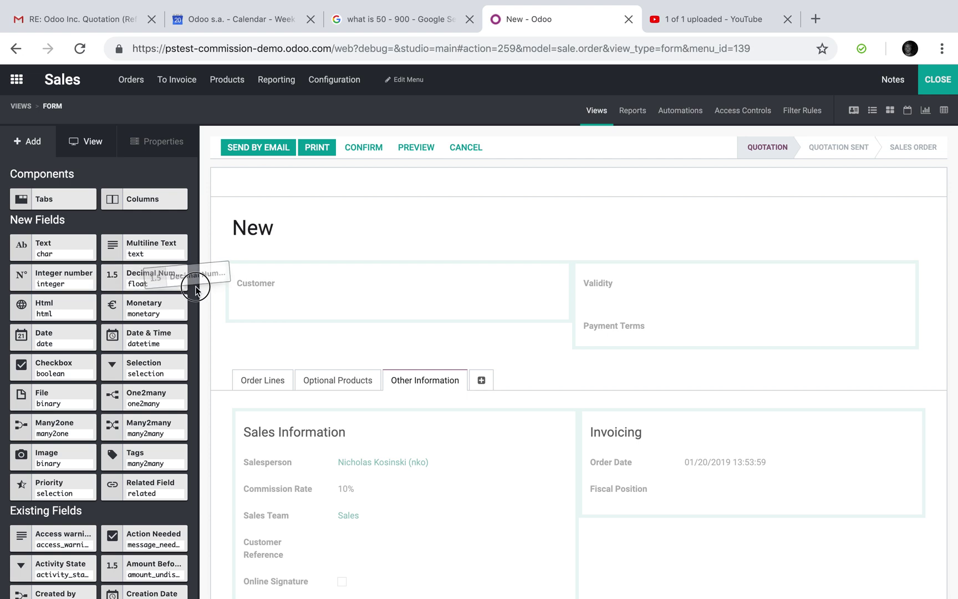
mouse_move(196, 291)
left_mouse_down()
mouse_move(315, 529)
mouse_move(225, 441)
left_mouse_up()
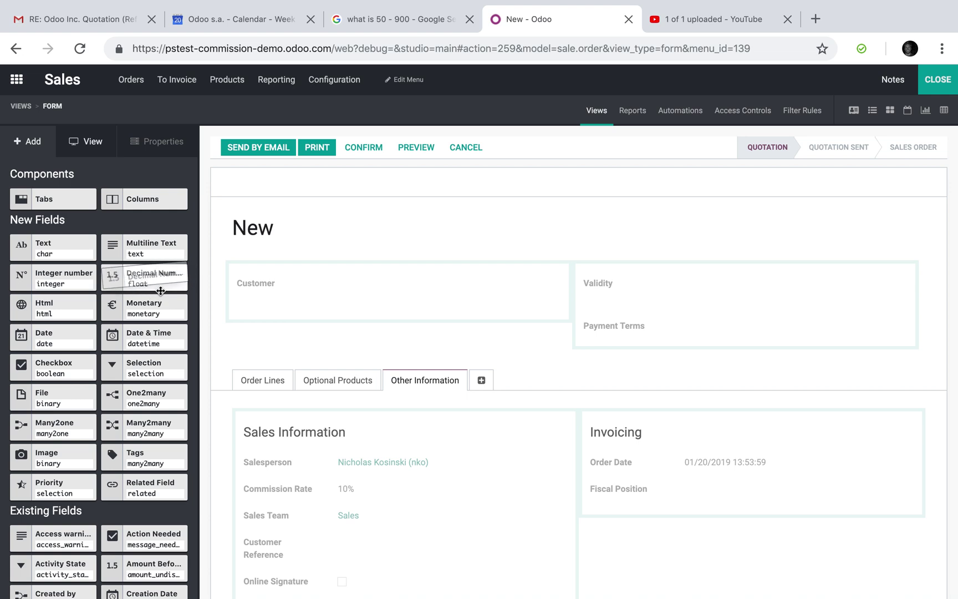
left_click_drag(165, 318, 300, 516)
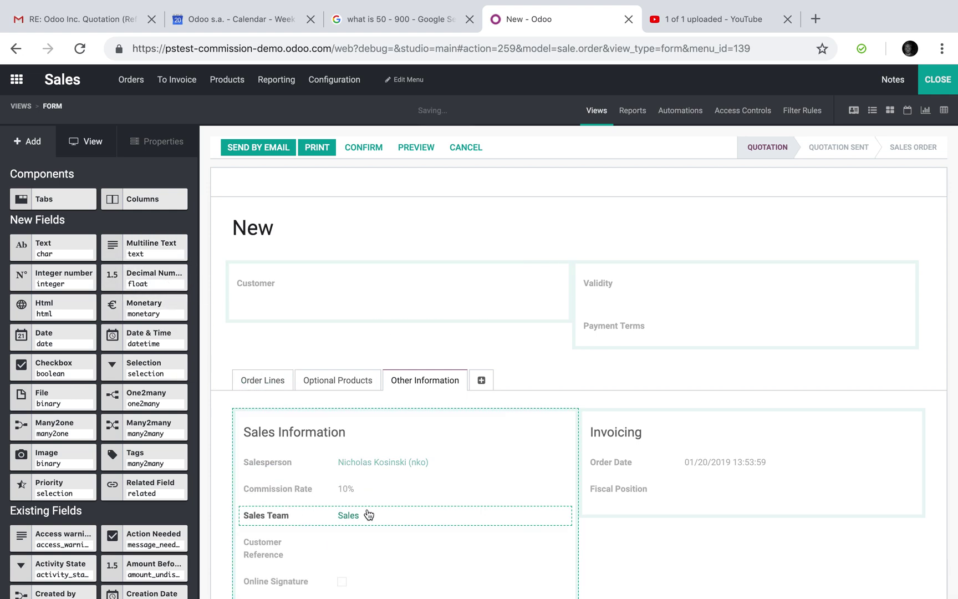
Label the field Commission Earned and open its full field settings.
left_click(269, 516)
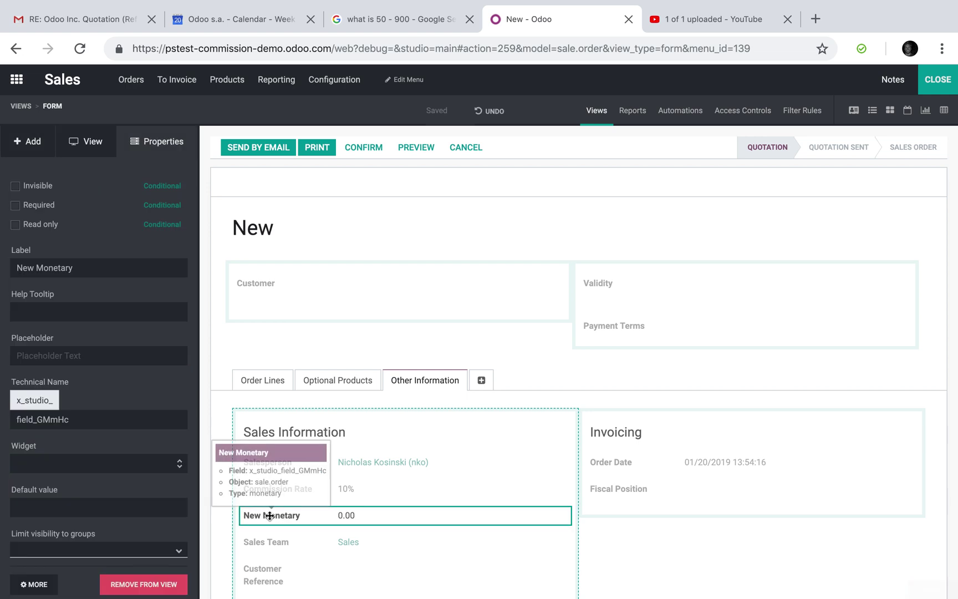
left_click_drag(95, 268, 2, 257)
type("Commission Earned")
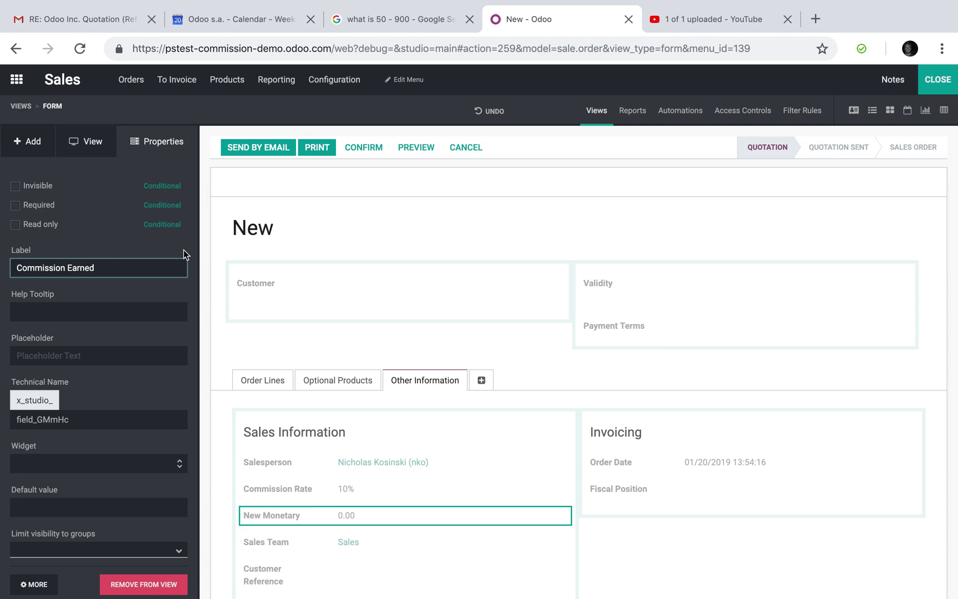
left_click(186, 254)
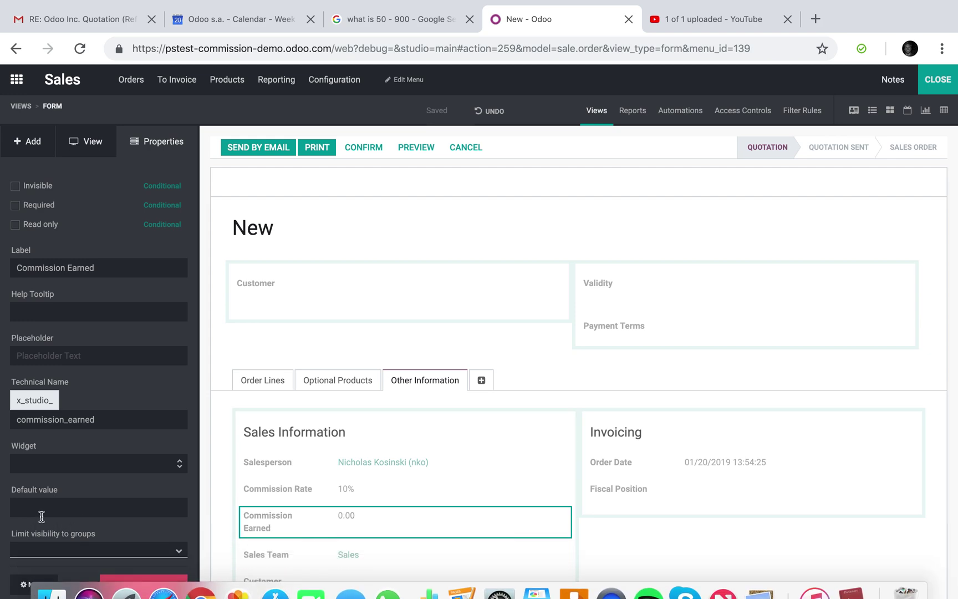
left_click(34, 584)
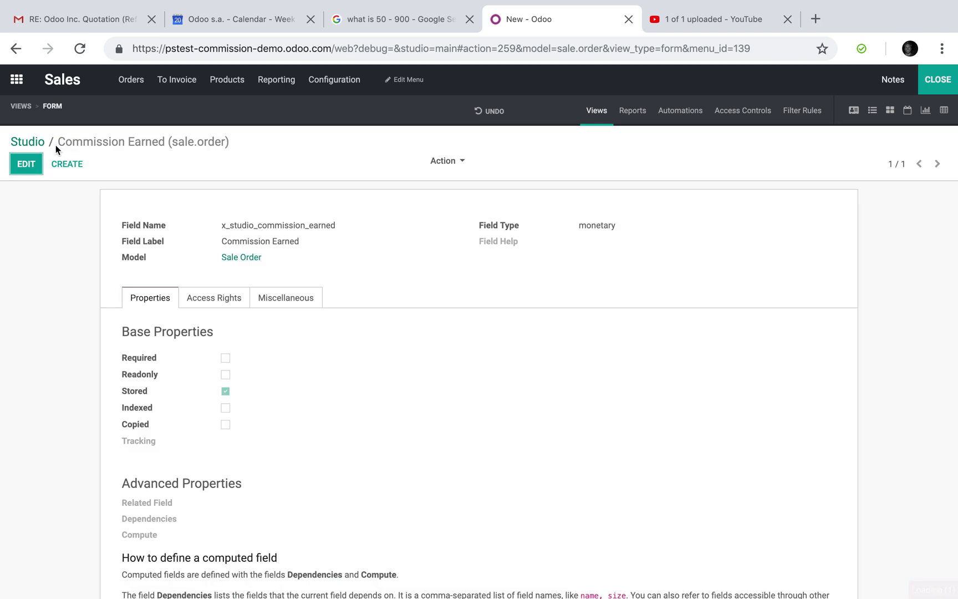
Compute Commission Earned as commission rate × amount_untaxed, read-only, save and close Studio.
left_click(26, 163)
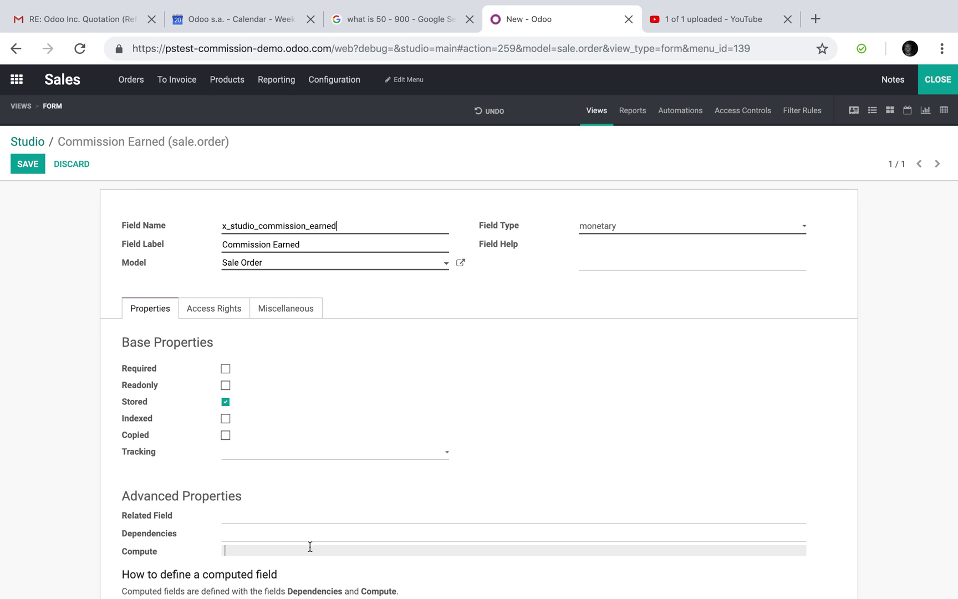
type("for record in se")
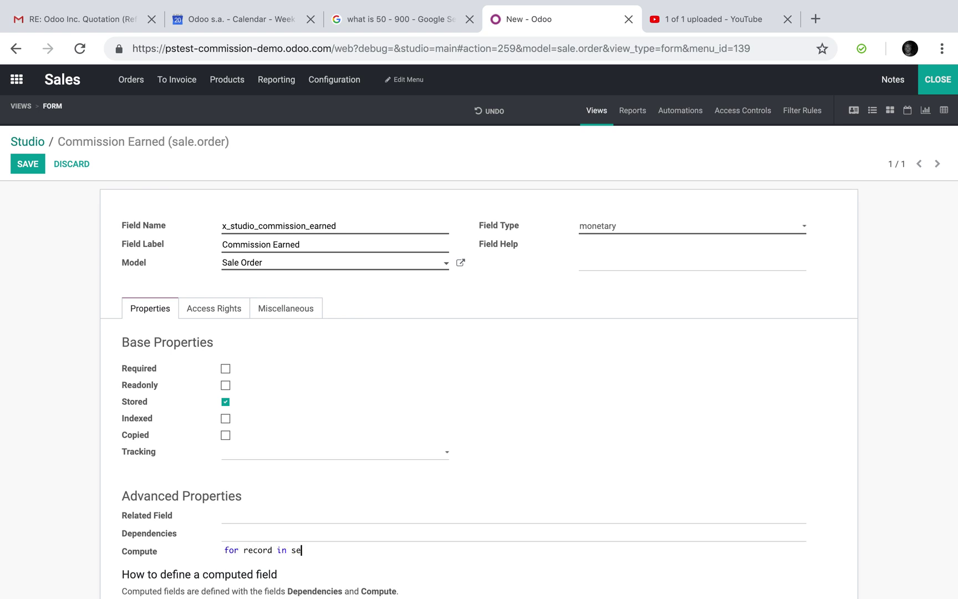
type("lf:")
key("Return")
type("record[(\"x_studio_commission_earned\")] = record.x_studio_comm")
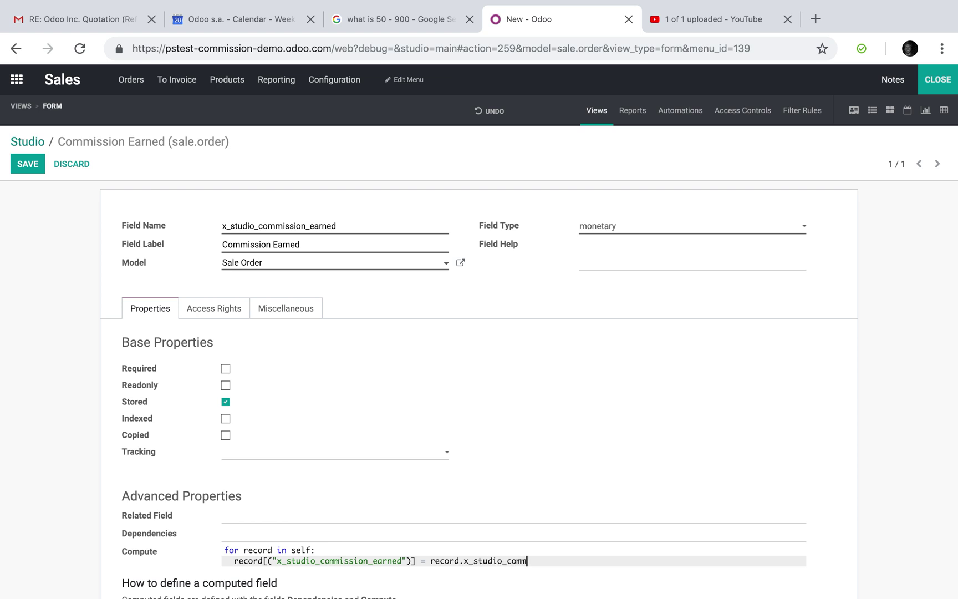
type("ission_rate * record.amount_untaxe")
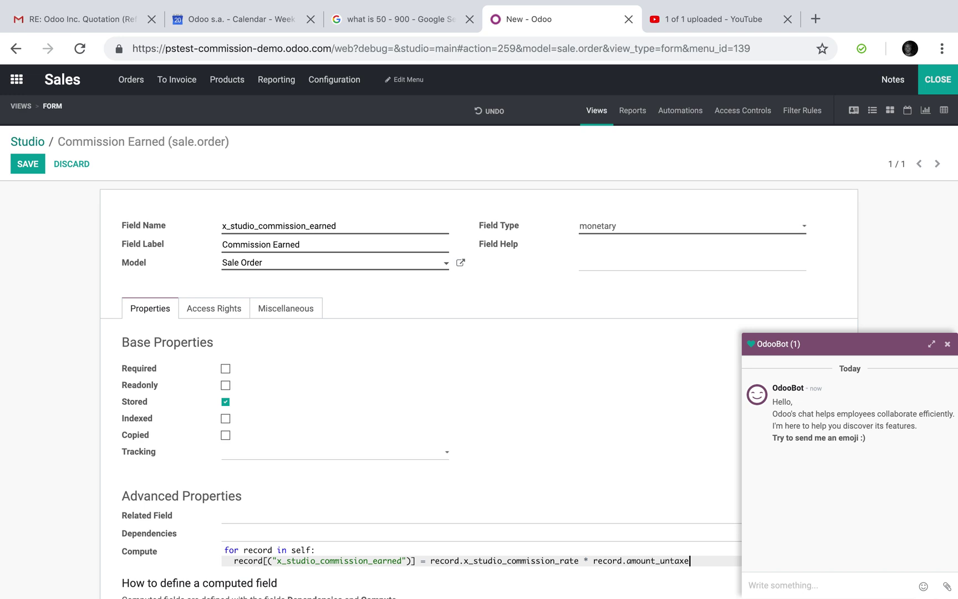
type("d")
left_click(948, 343)
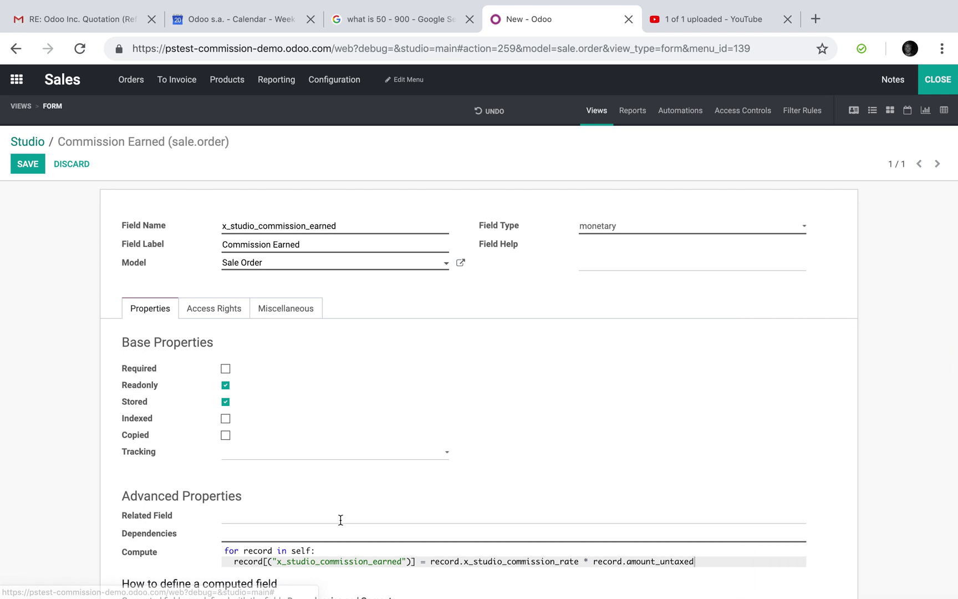
type("xed")
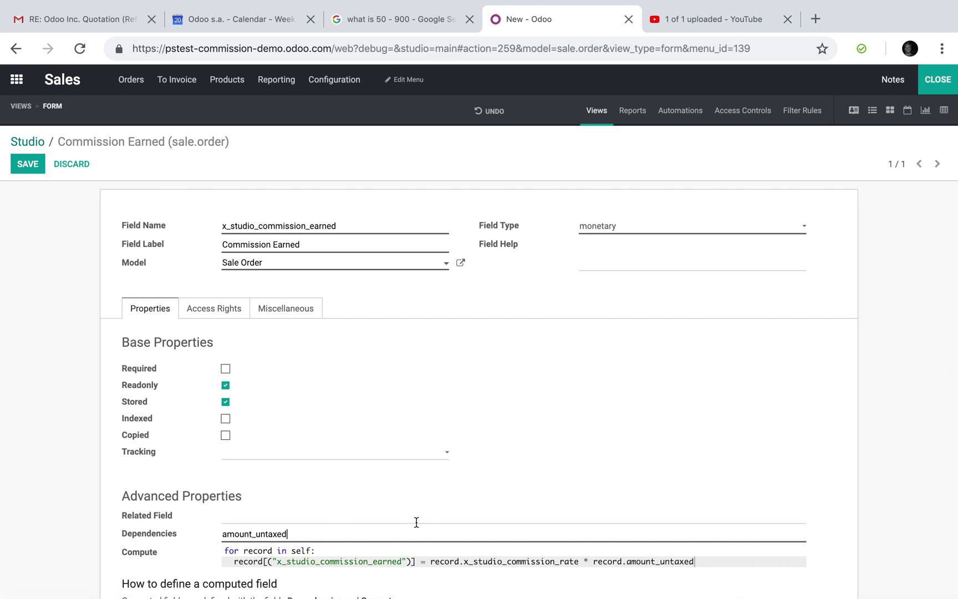
left_click(28, 164)
left_click(938, 79)
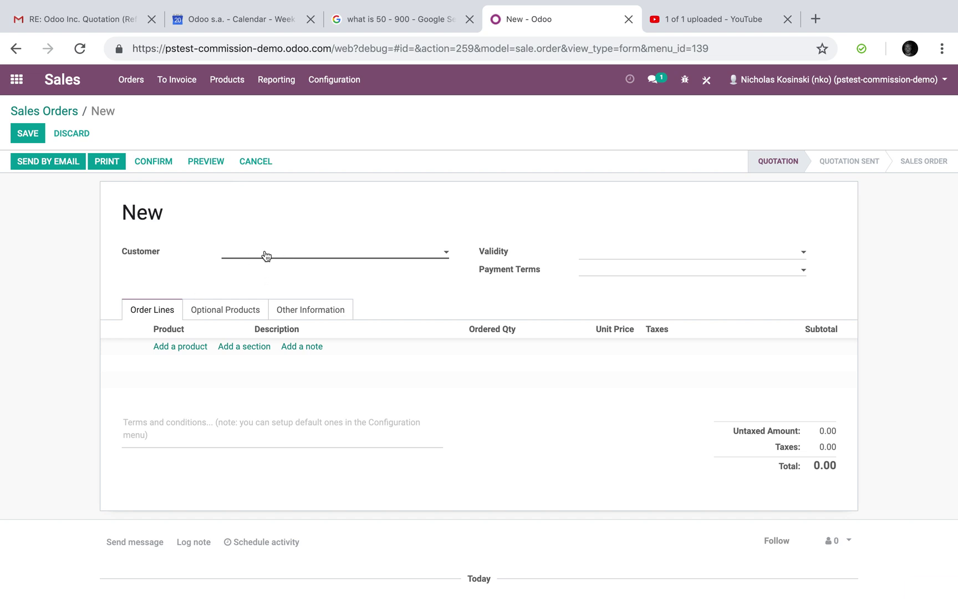
Fill the quotation with customer John Doe and Product X, then save it as SO001.
left_click(266, 256)
type("John Doe")
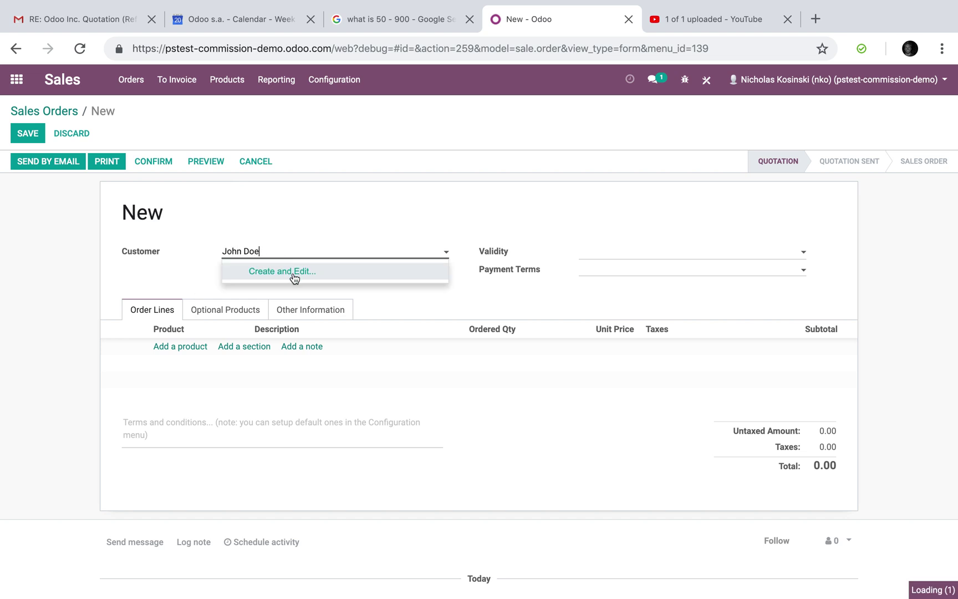
key("Return")
left_click(179, 350)
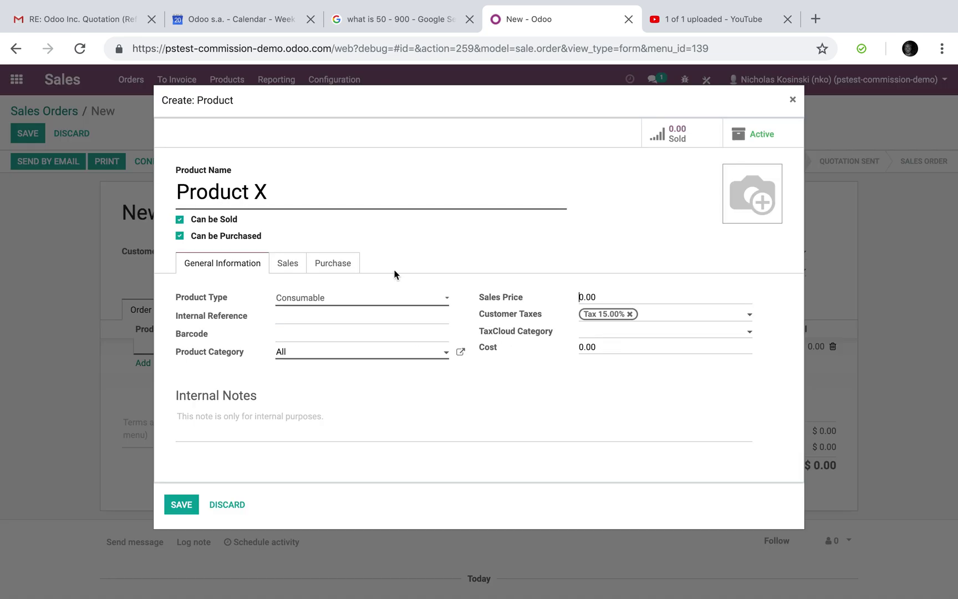
type("120")
left_click(182, 505)
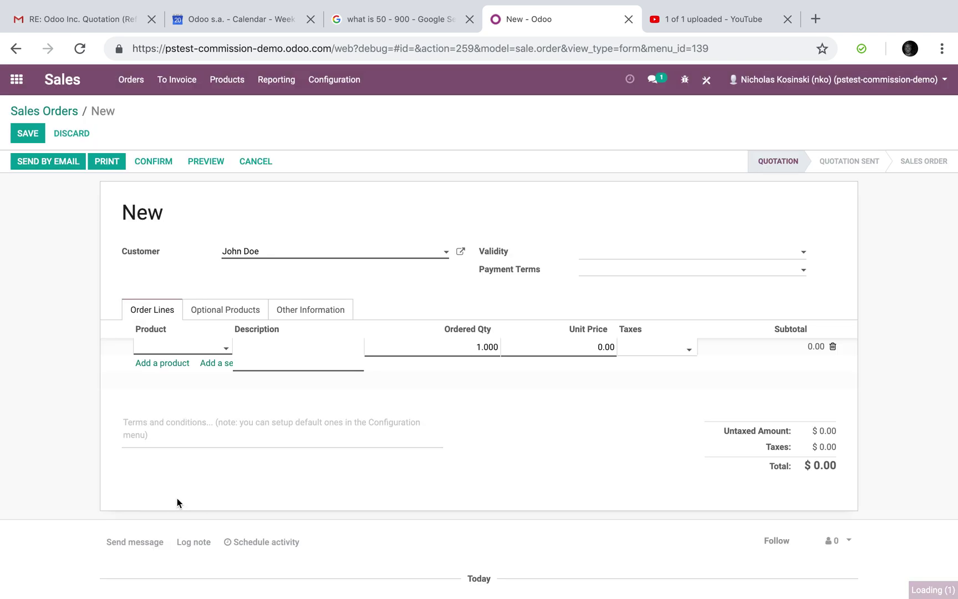
left_click(33, 132)
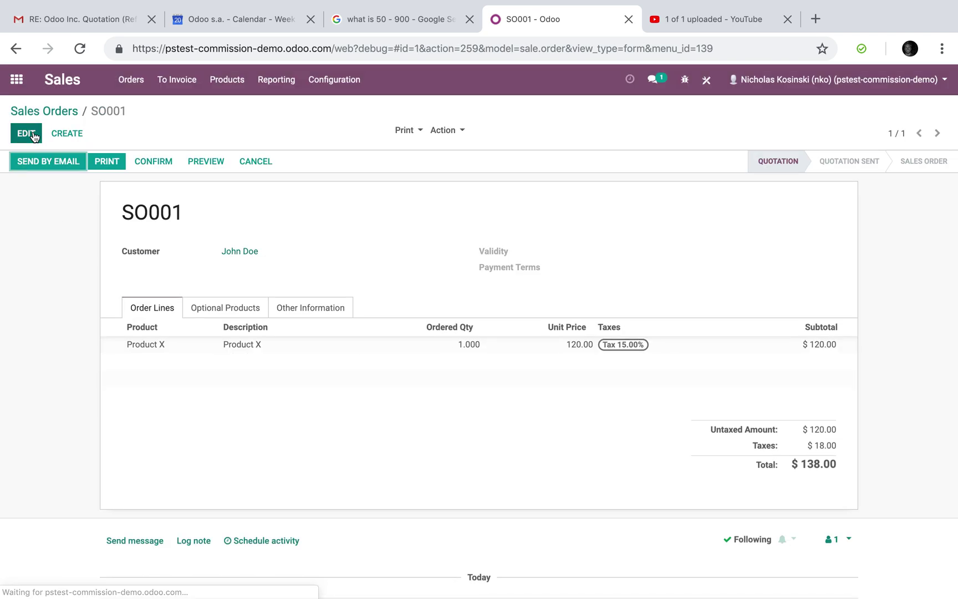
Check the $12.00 Commission Earned against the $120 untaxed amount and return to the orders list.
left_click(308, 308)
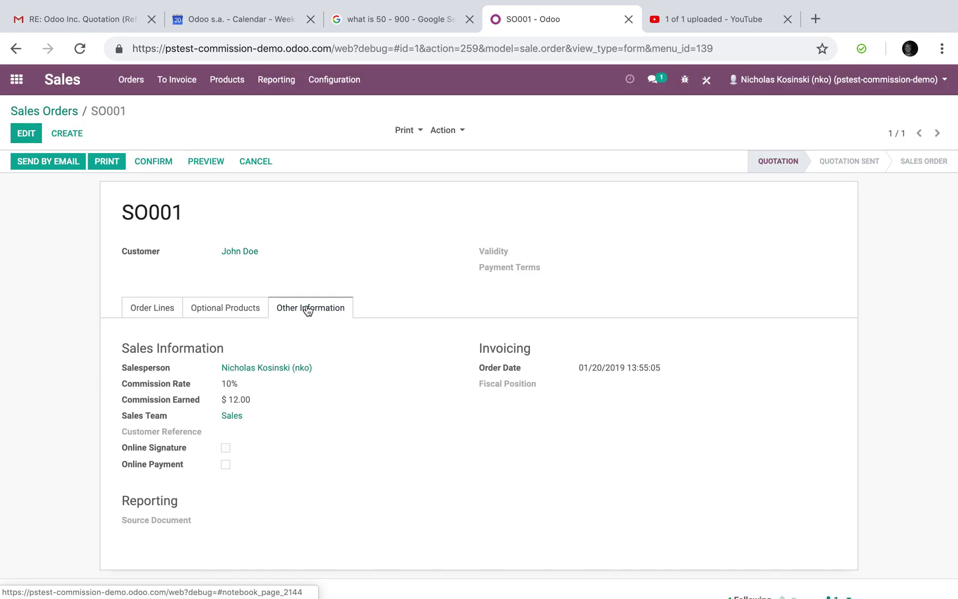
double_click(236, 400)
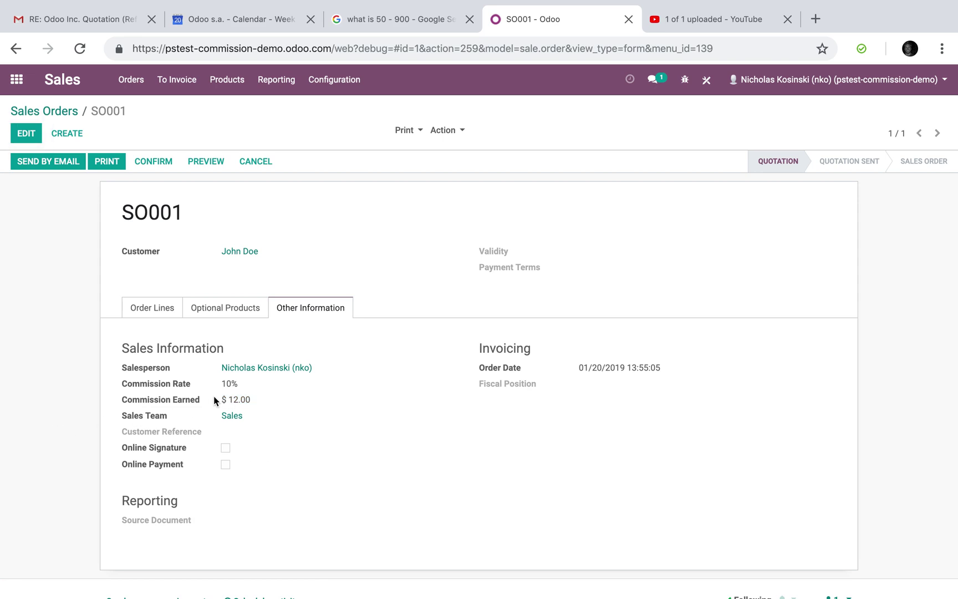
left_click(153, 308)
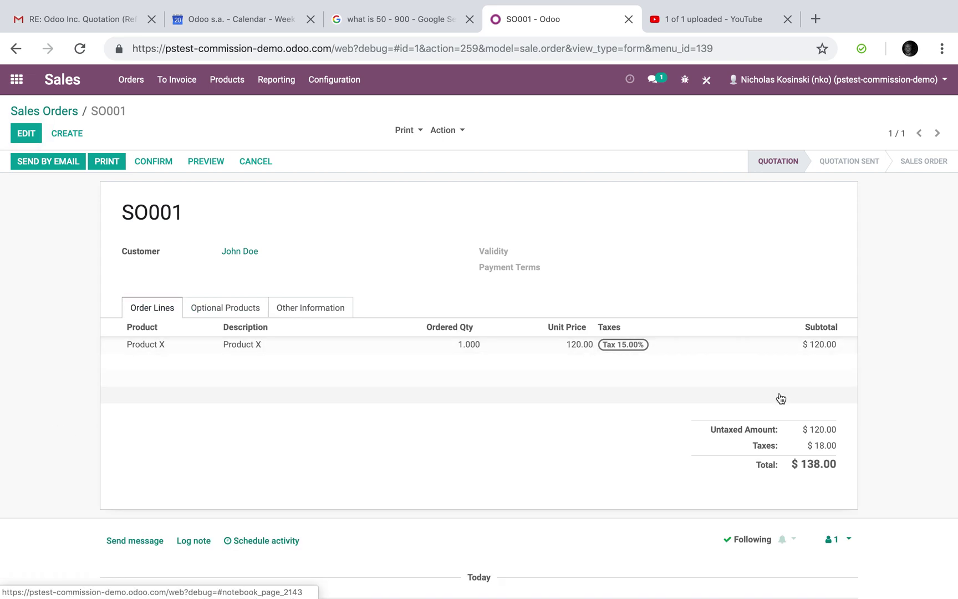
double_click(823, 428)
left_click(827, 405)
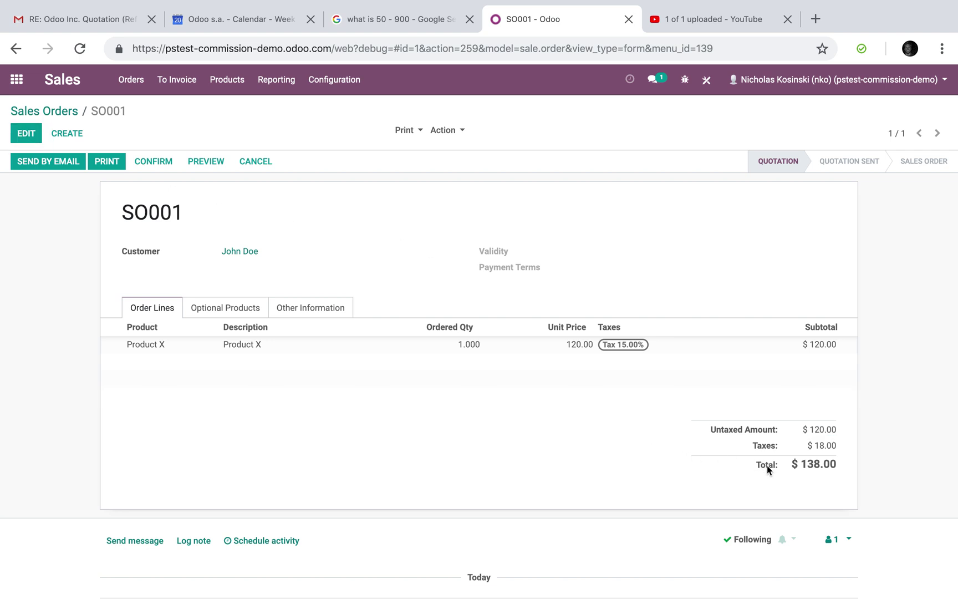
mouse_move(767, 465)
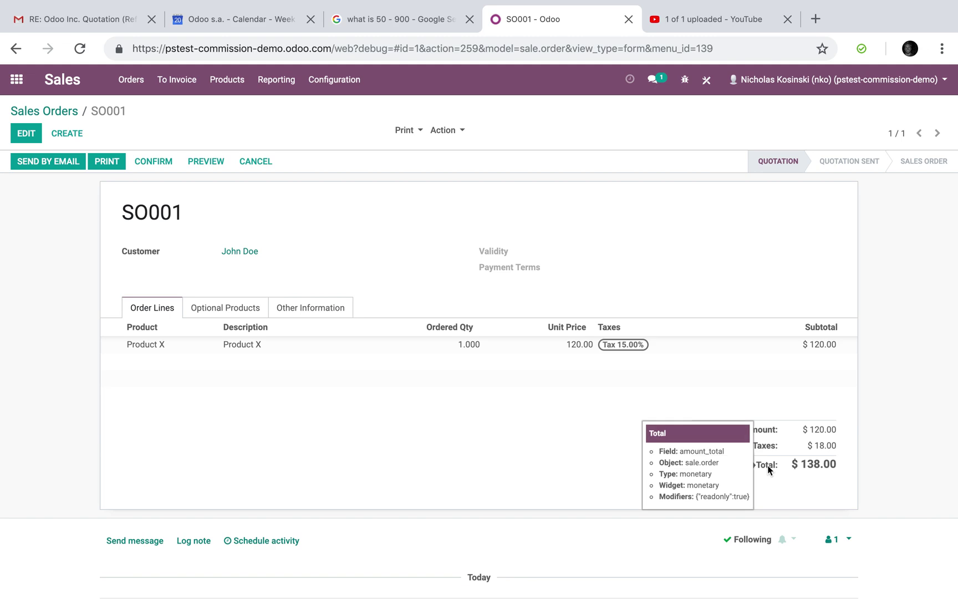
left_click(66, 113)
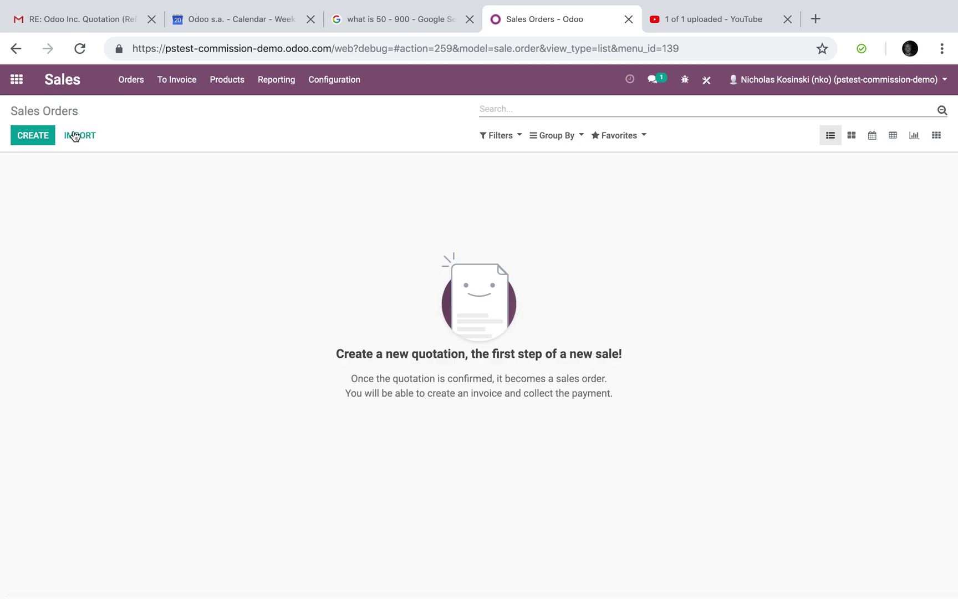
Open quotation SO001 from the Quotations list.
left_click(131, 80)
left_click(145, 124)
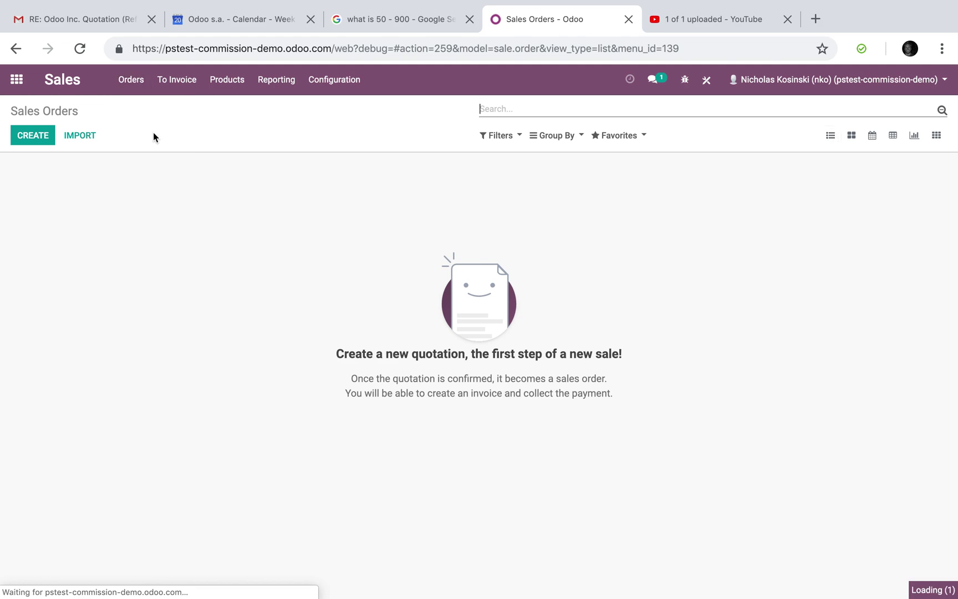
left_click(131, 80)
left_click(142, 107)
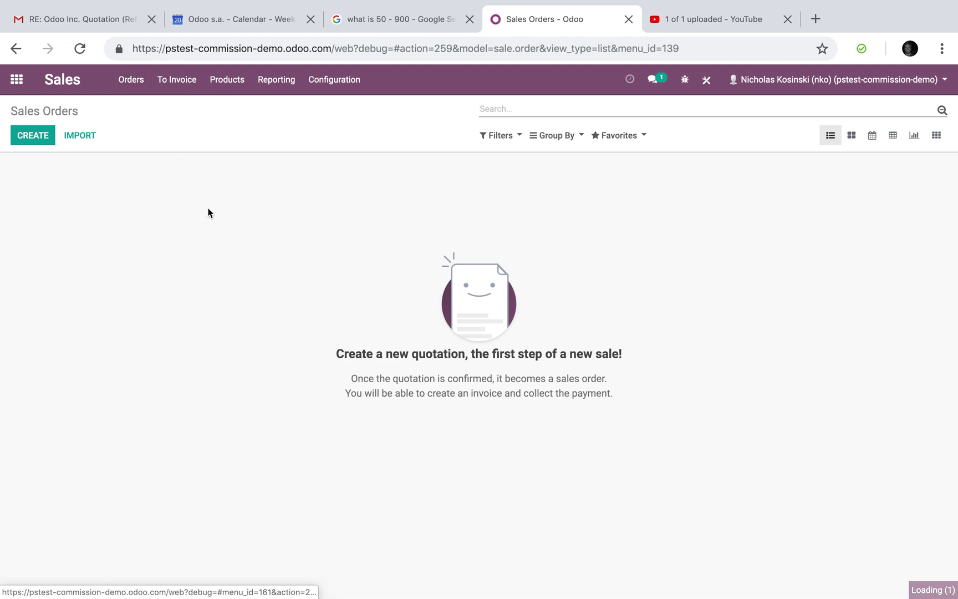
left_click(224, 333)
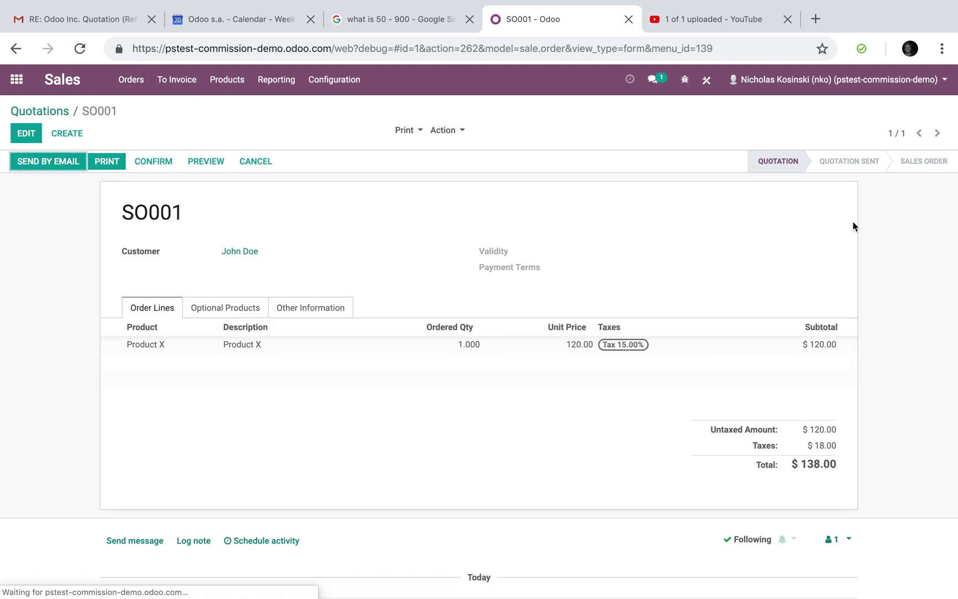
Open the Commission Earned field definition from Studio's Other Information section.
left_click(707, 79)
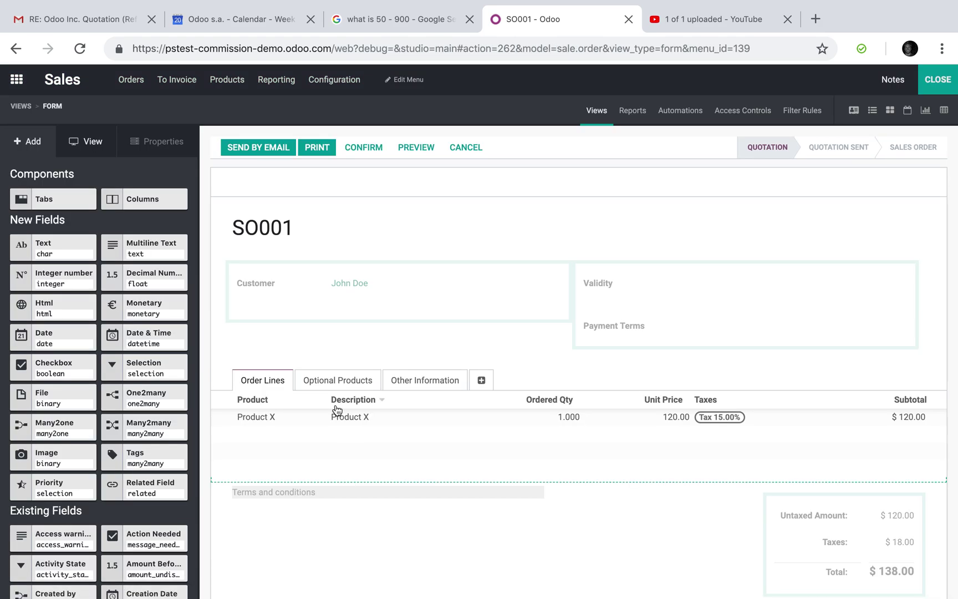
left_click(425, 380)
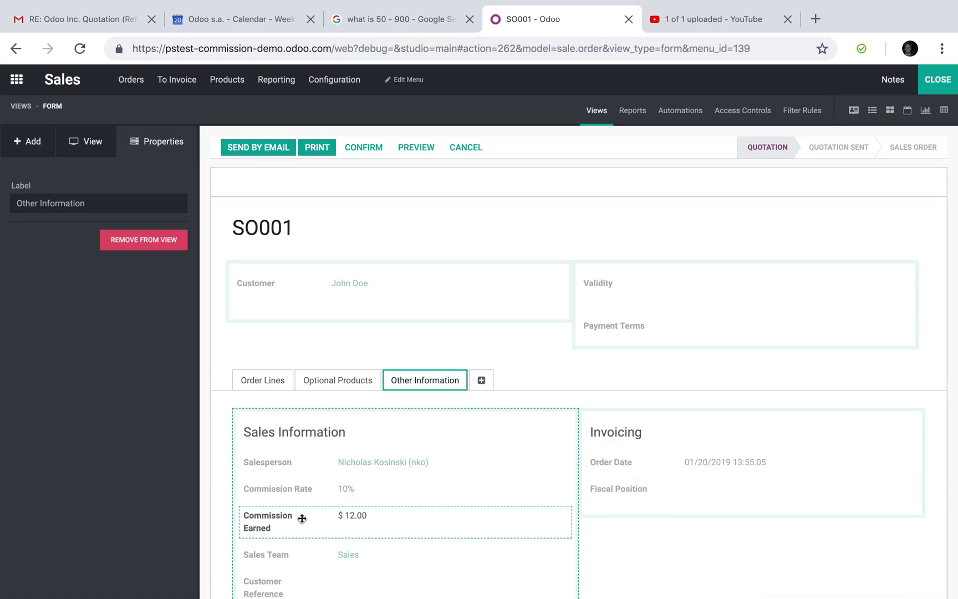
left_click(282, 525)
left_click(34, 558)
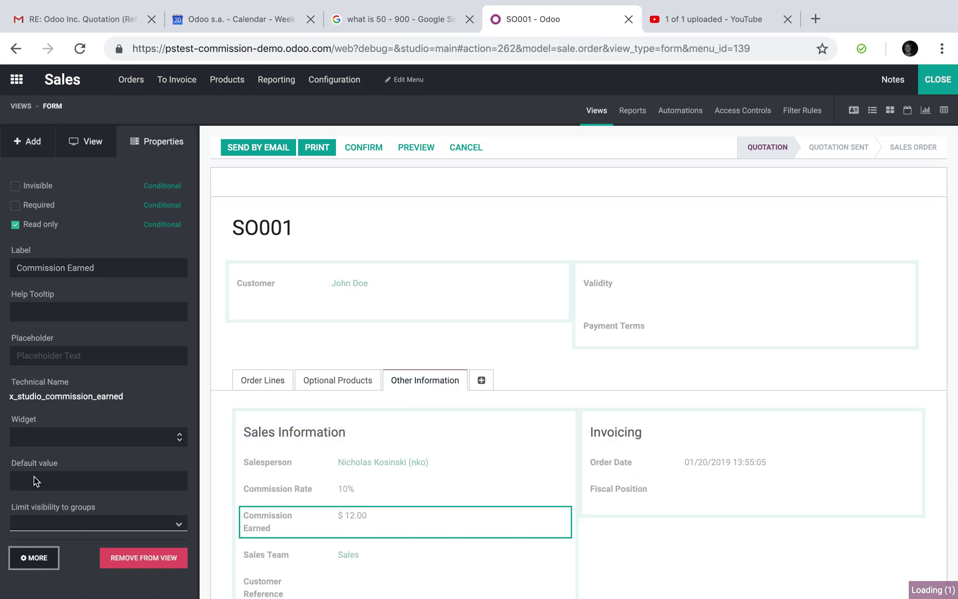
Change the compute and dependency to amount_total, save, and return to the quotation.
left_click(26, 164)
scroll(442, 462, "down", 1)
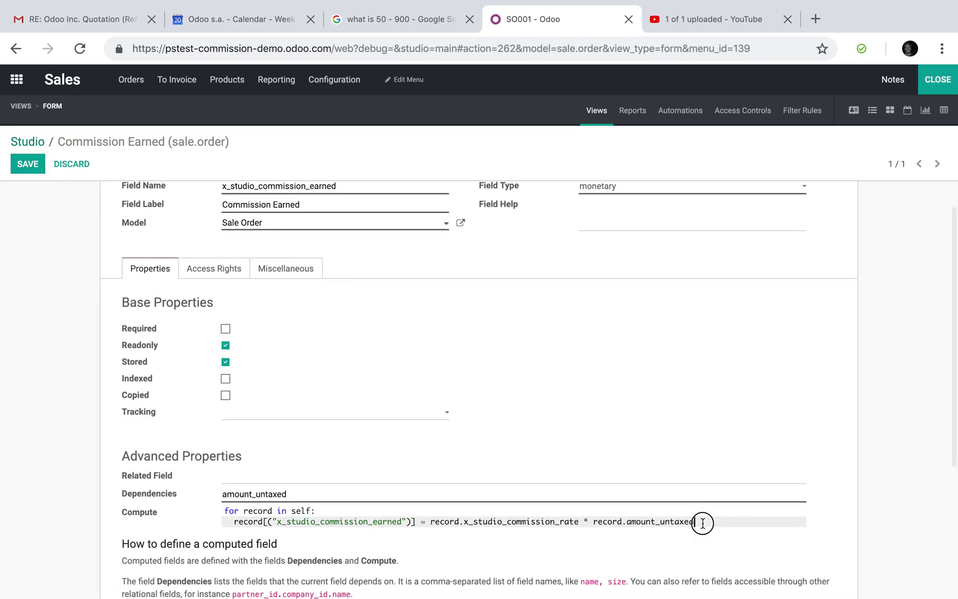
left_click_drag(695, 522, 633, 525)
type("total")
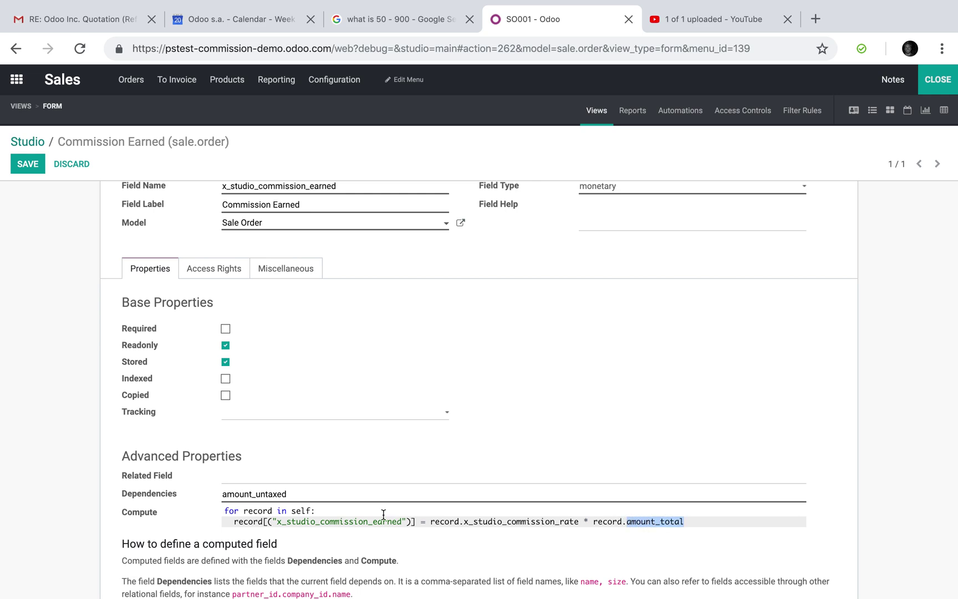
triple_click(348, 495)
type("amount_total")
left_click(25, 163)
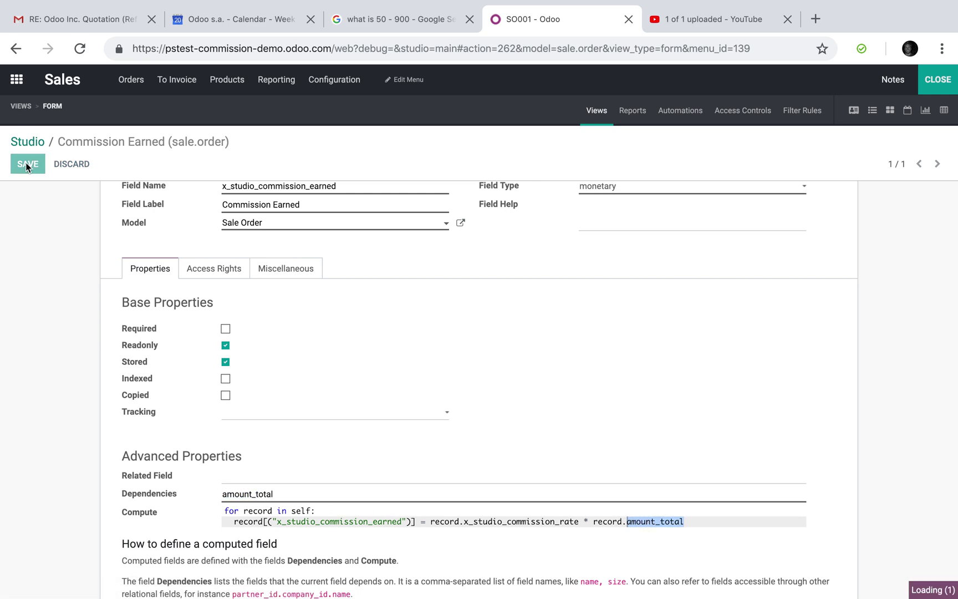
left_click(940, 81)
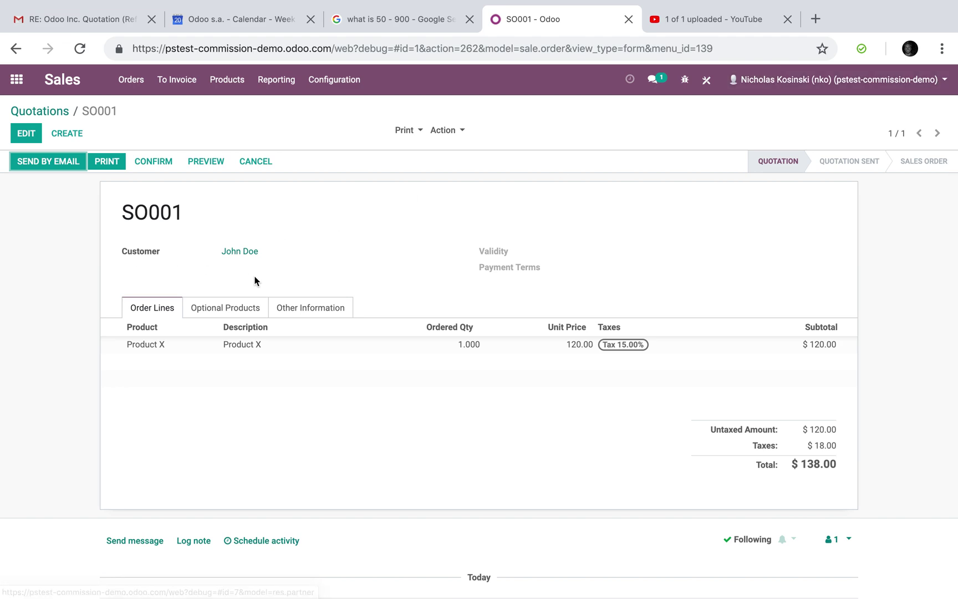
Check the recomputed Commission Earned on the existing quotation and return to the quotations list.
left_click(167, 349)
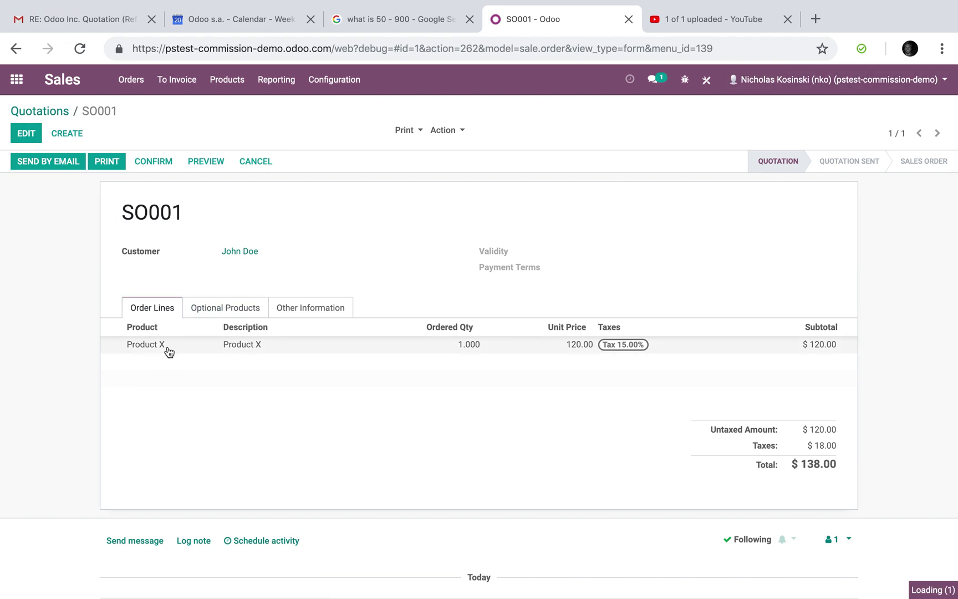
left_click(180, 386)
left_click(310, 308)
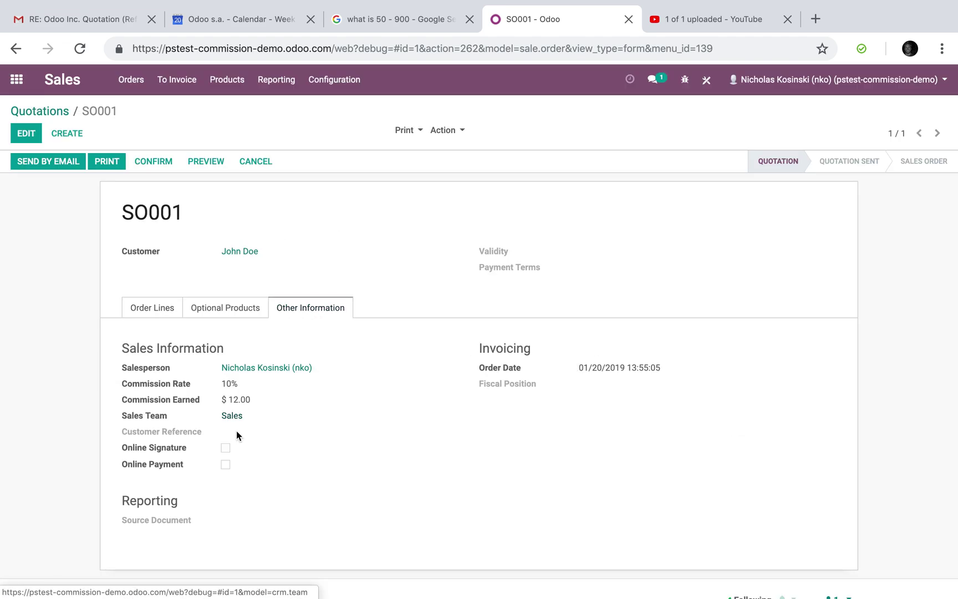
left_click(39, 111)
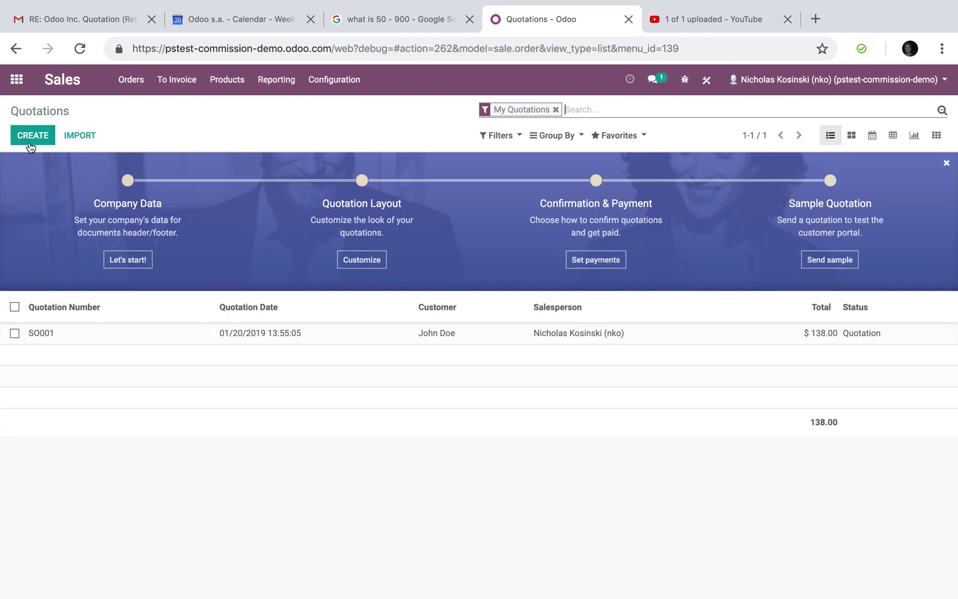
Create and save a new quotation for customer John Doe with a Product X line.
left_click(33, 135)
left_click(330, 251)
left_click(254, 272)
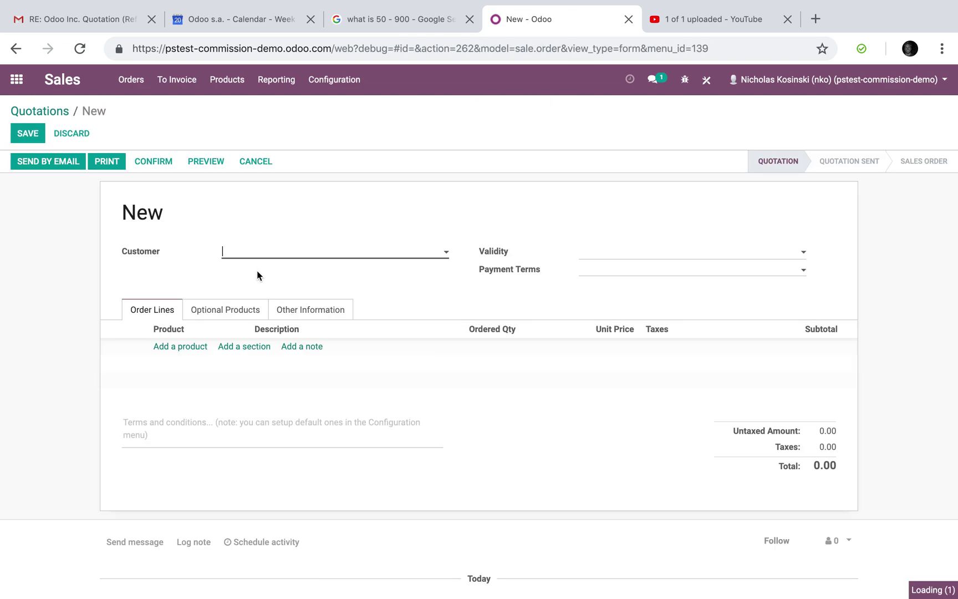
left_click(181, 347)
left_click(188, 367)
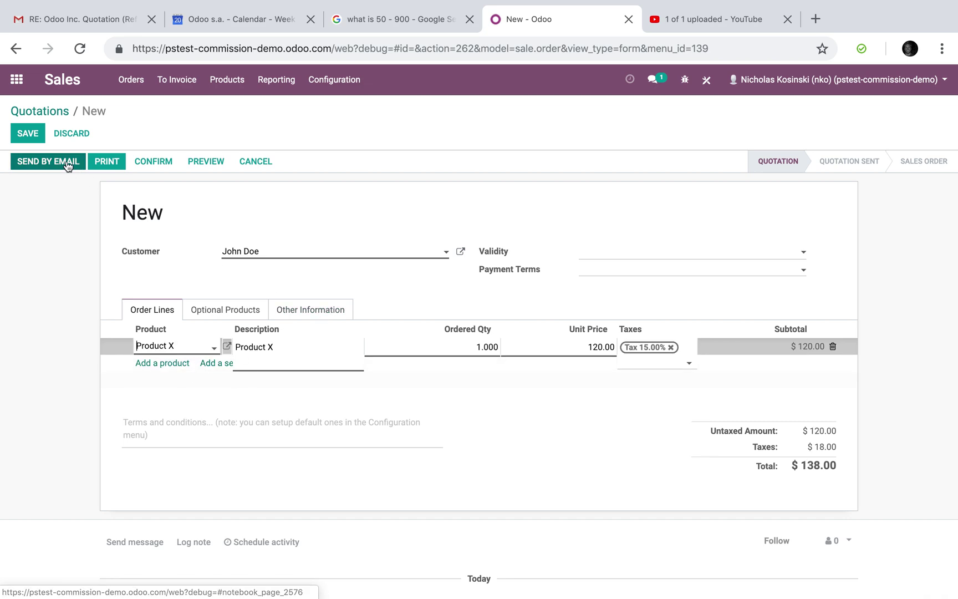
left_click(26, 134)
Verify SO002 shows 13.80 Commission Earned under Other Information, then go back to Quotations.
left_click(299, 308)
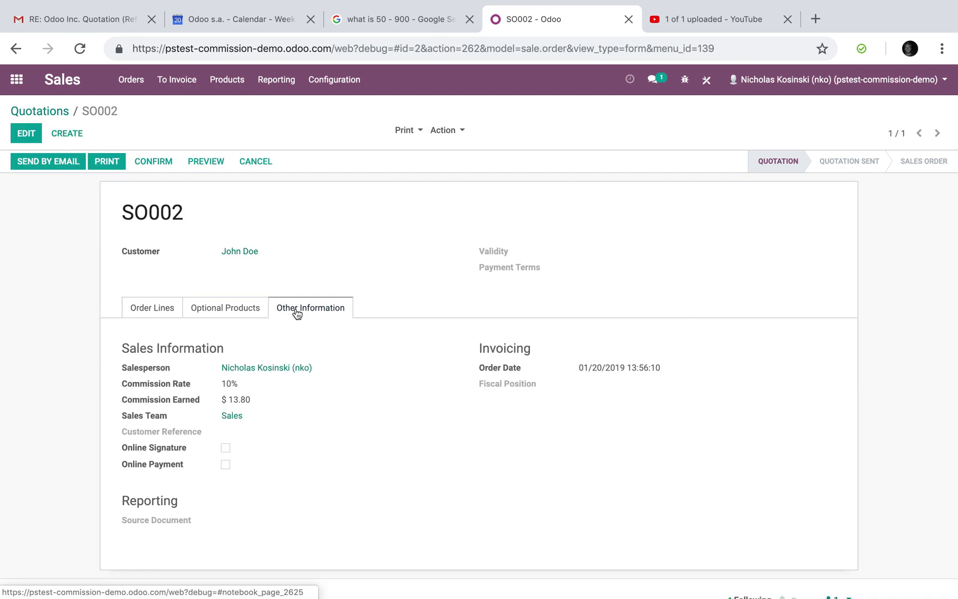
left_click_drag(255, 399, 230, 399)
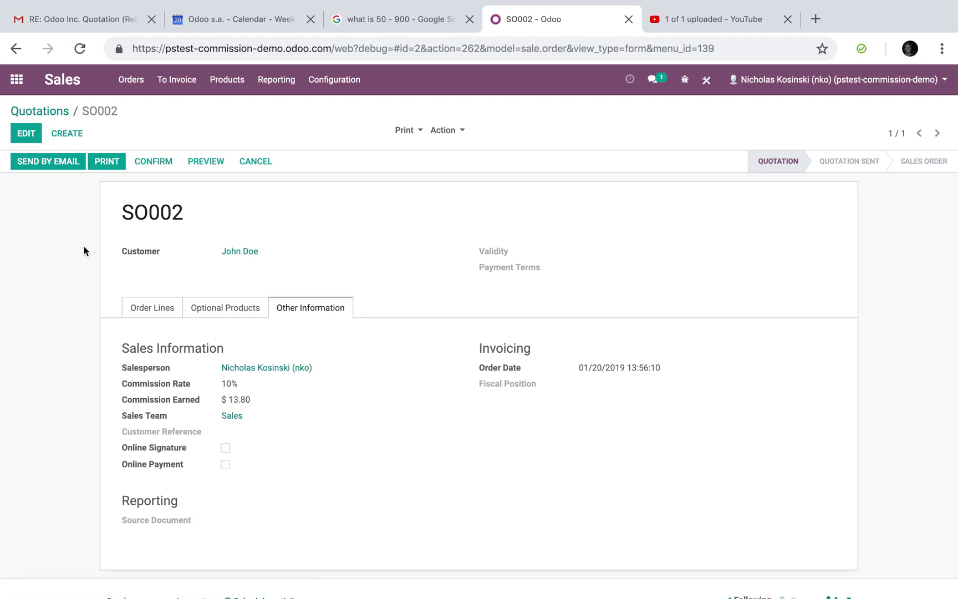
left_click(38, 111)
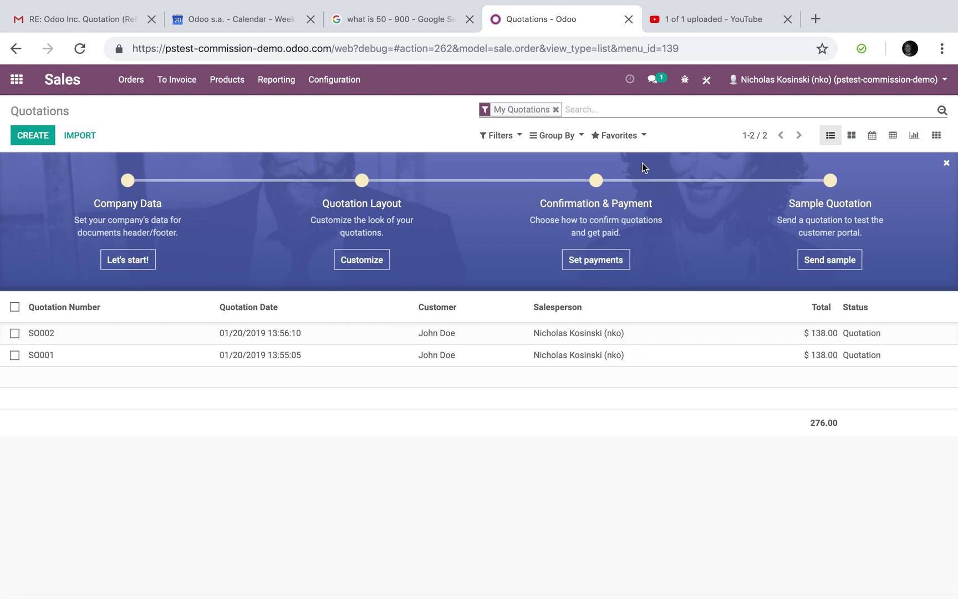
Dismiss the configuration tips panel and switch the quotations to pivot view.
left_click(946, 163)
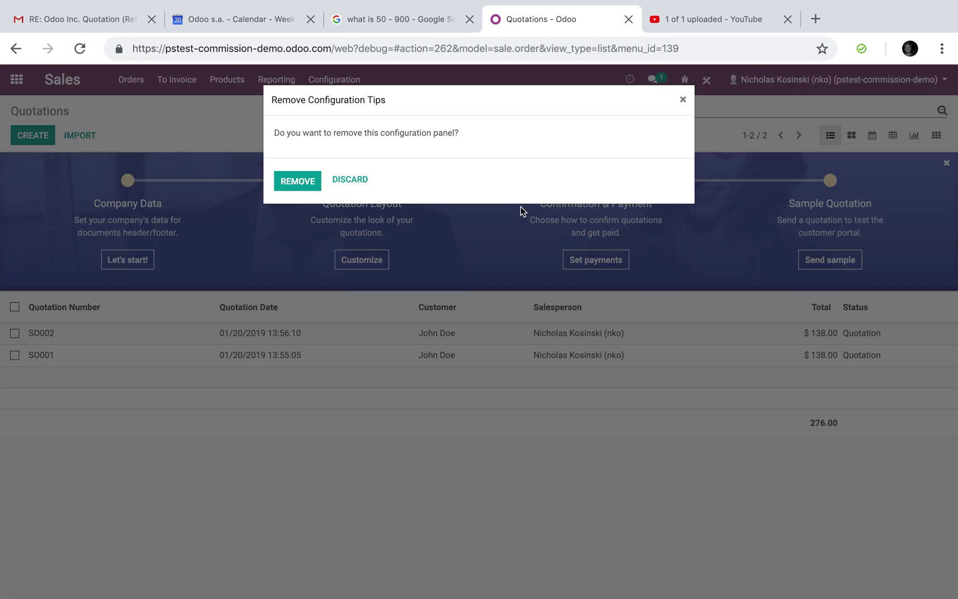
left_click(298, 182)
left_click(893, 136)
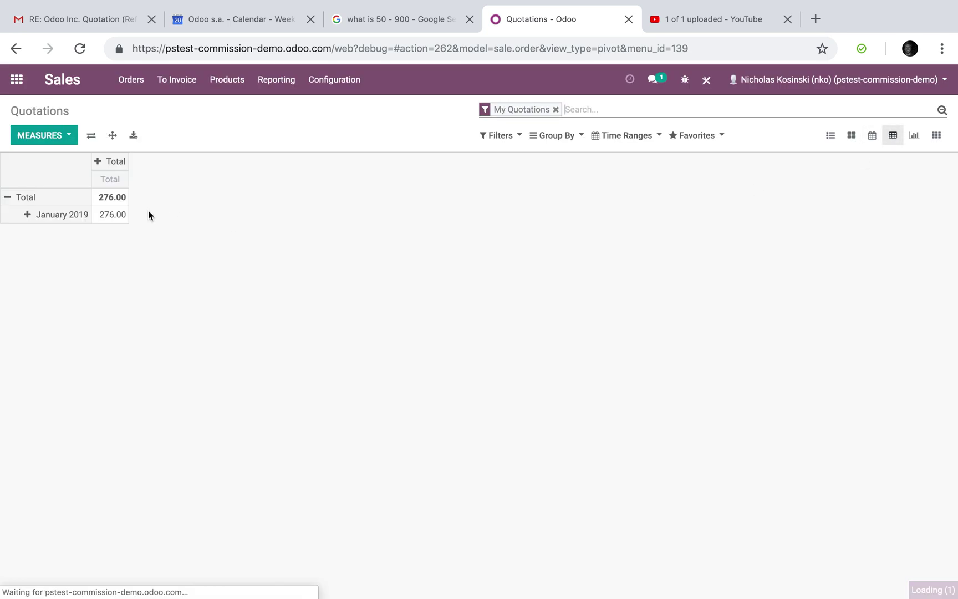
Group pivot rows by Salesperson, then break them down by Order Reference into SO001 and SO002.
left_click(10, 197)
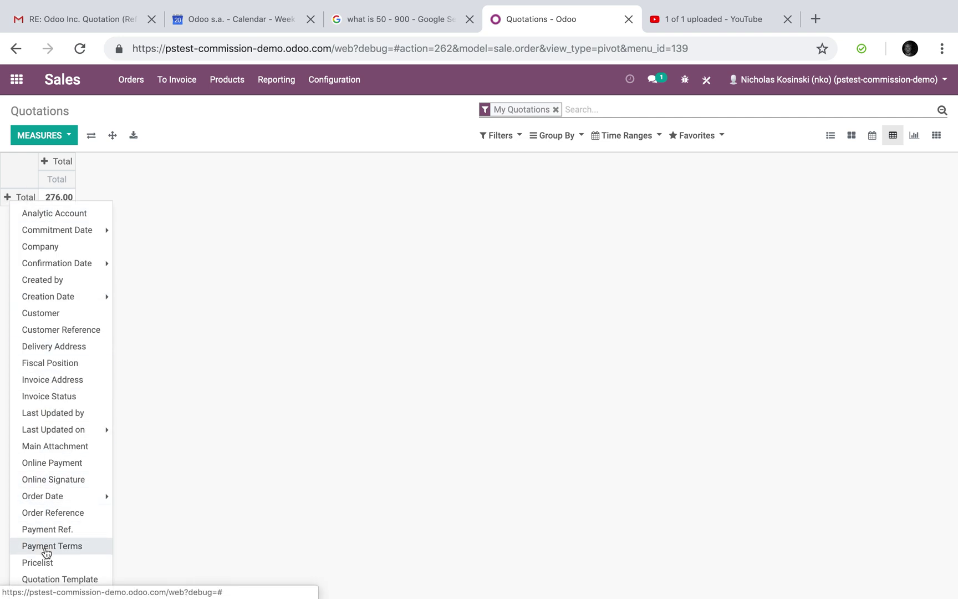
scroll(47, 552, "down", 3)
left_click(57, 509)
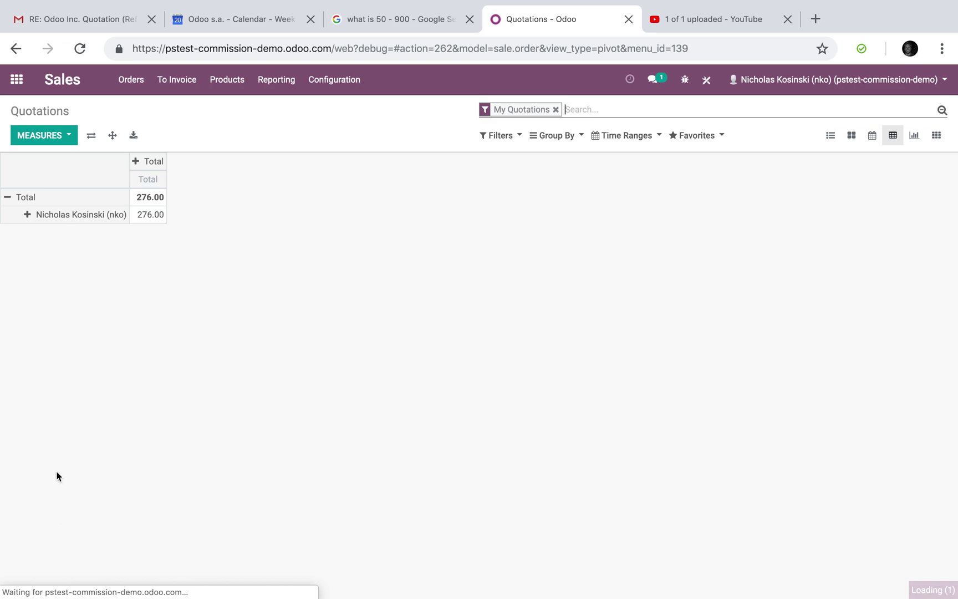
left_click(28, 214)
scroll(75, 479, "down", 2)
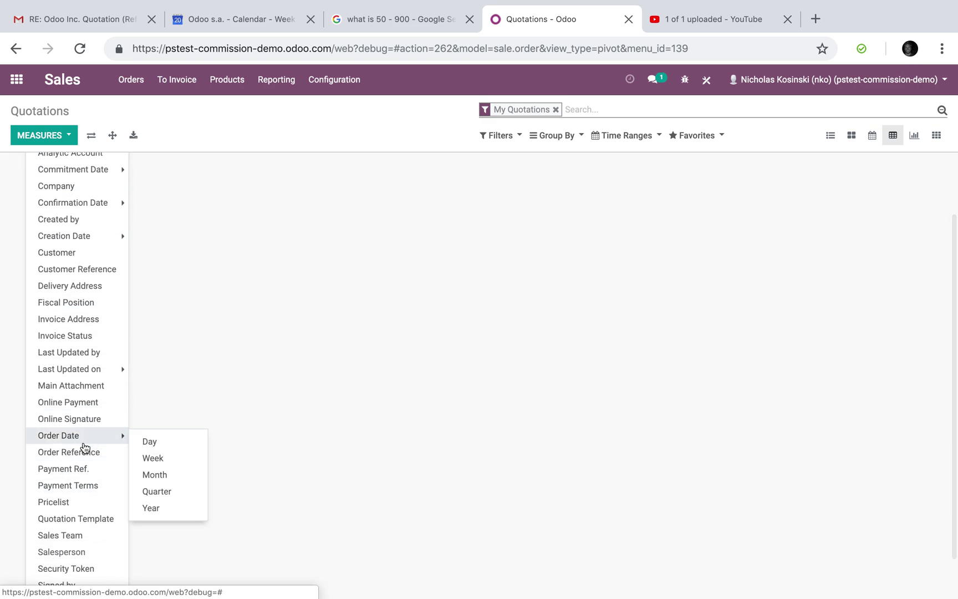
left_click(68, 451)
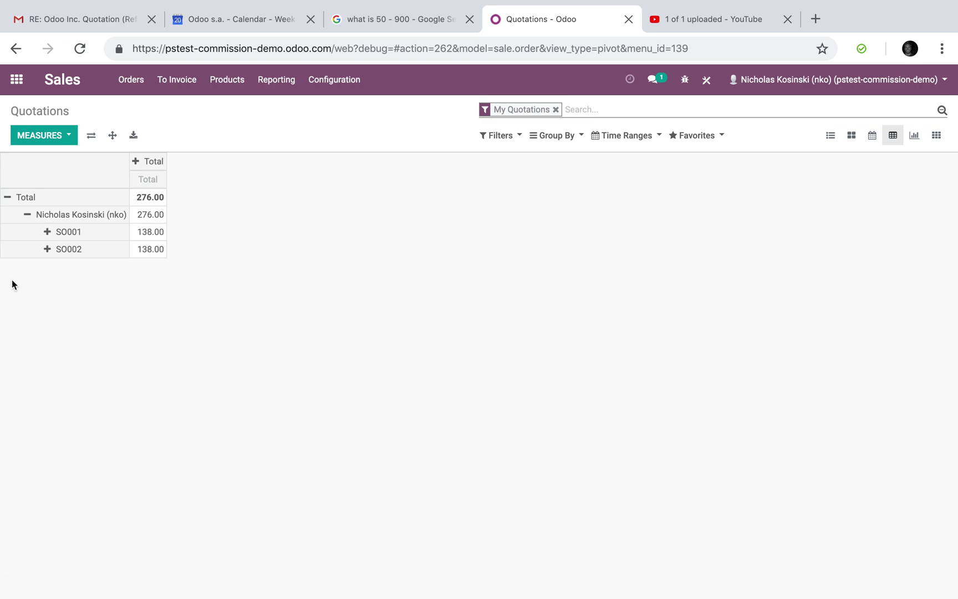
Group the pivot columns by Confirmation Date.
left_click(136, 160)
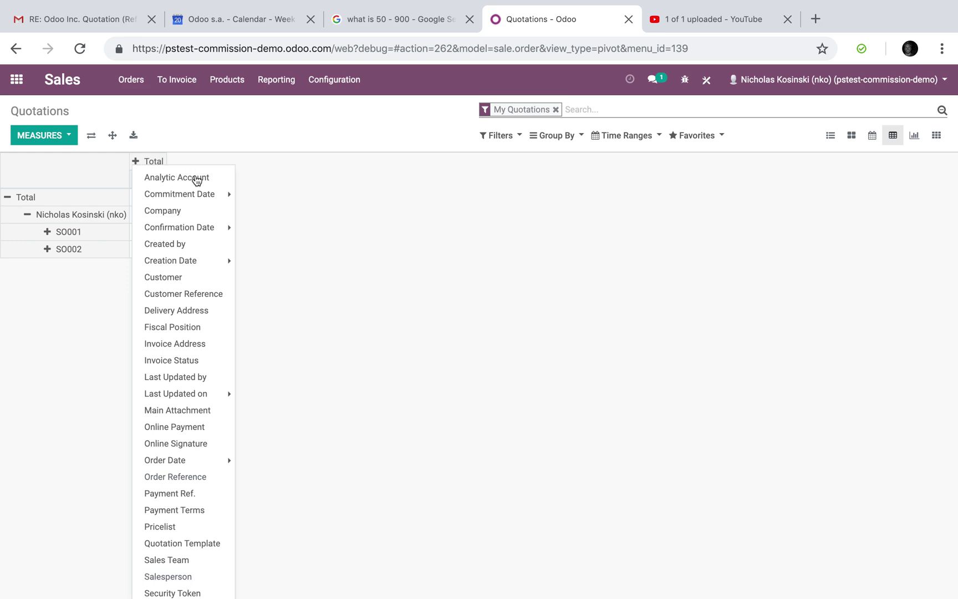
mouse_move(180, 227)
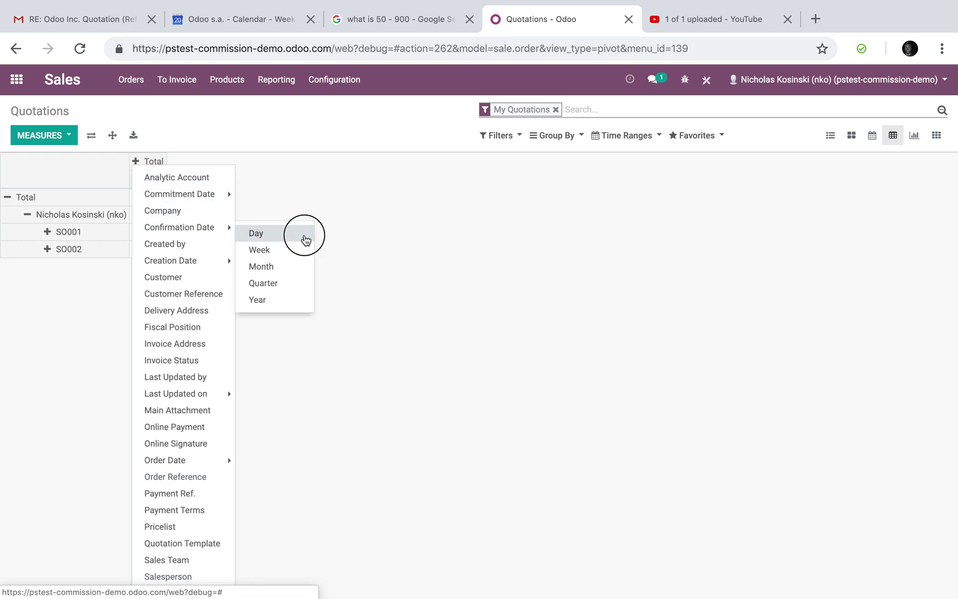
left_click(300, 233)
left_click(136, 161)
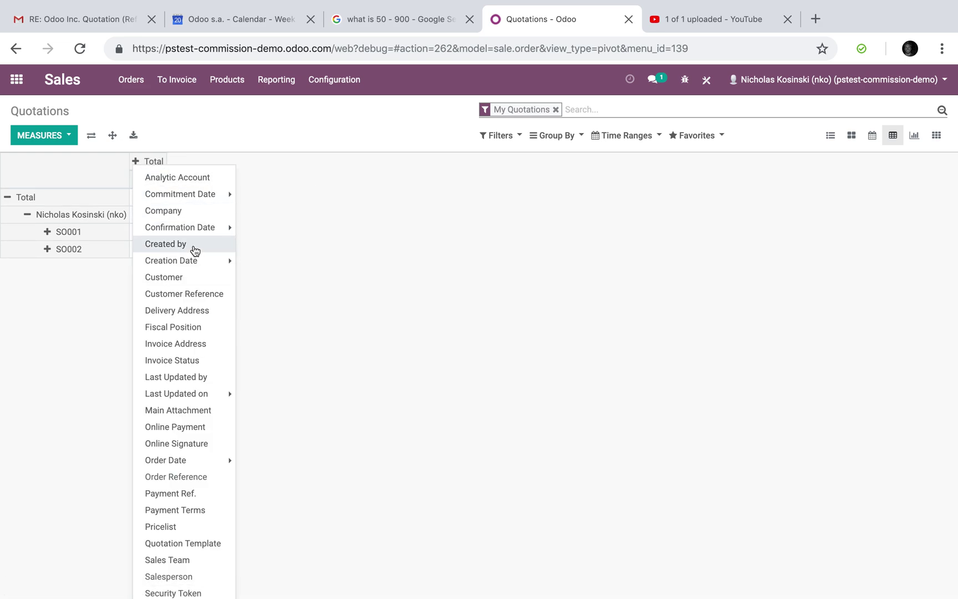
left_click(273, 264)
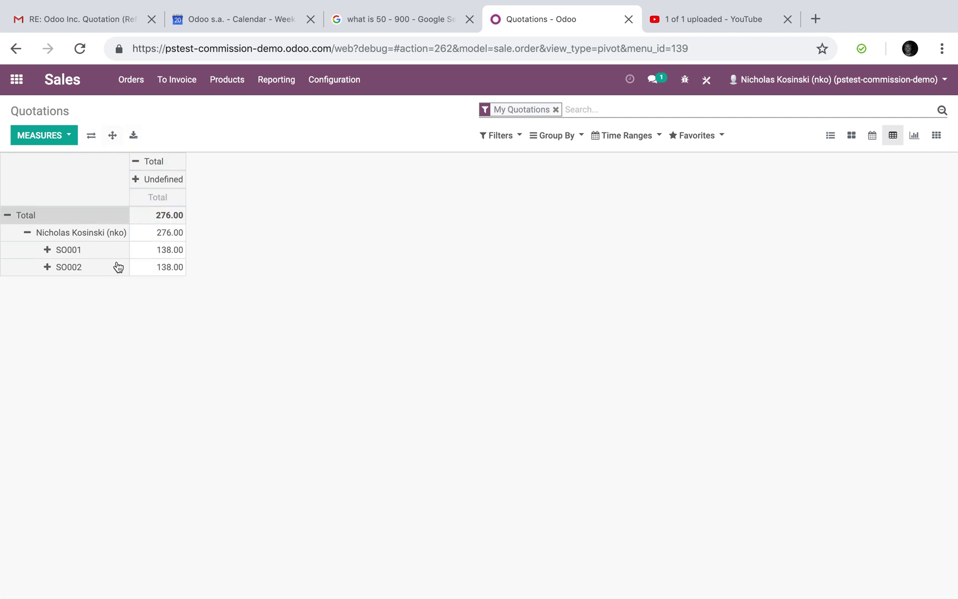
Add Commission Earned as a pivot measure, showing 12.00, 13.80 and 25.80 total.
left_click(43, 136)
left_click(52, 161)
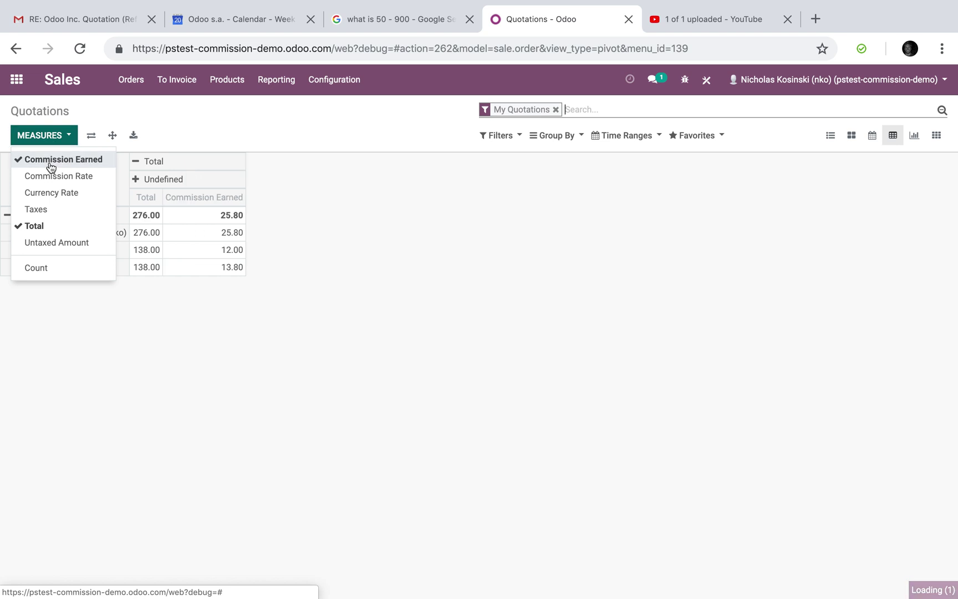
left_click(116, 352)
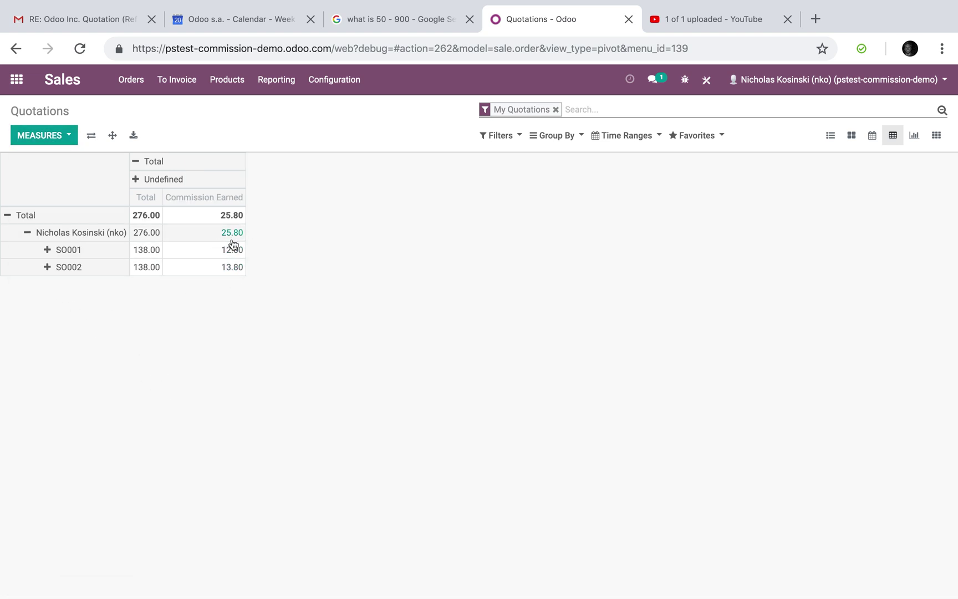
Regroup the pivot columns by Order Date > Month, giving a January 2019 column.
left_click(131, 79)
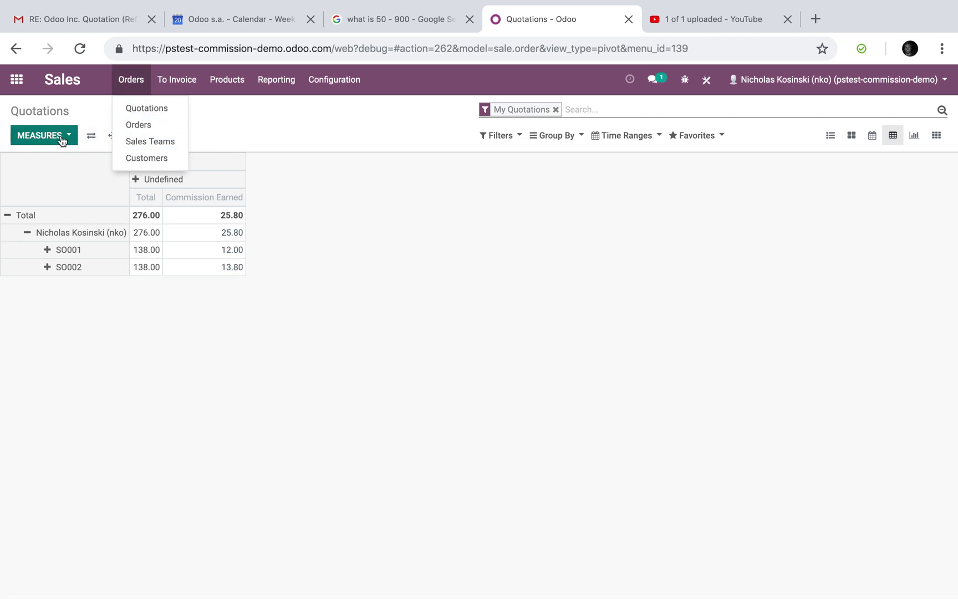
left_click(120, 175)
left_click(136, 161)
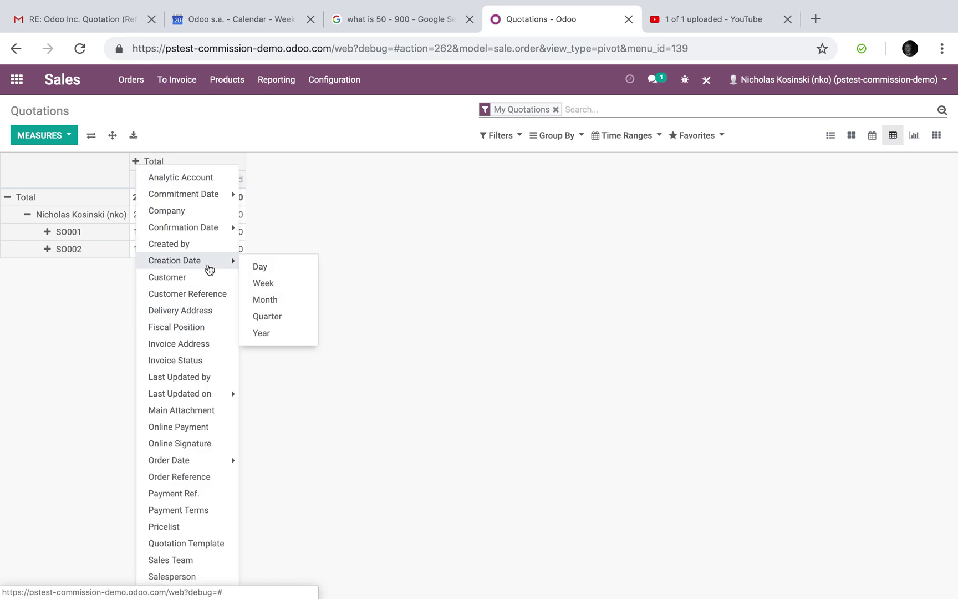
mouse_move(169, 459)
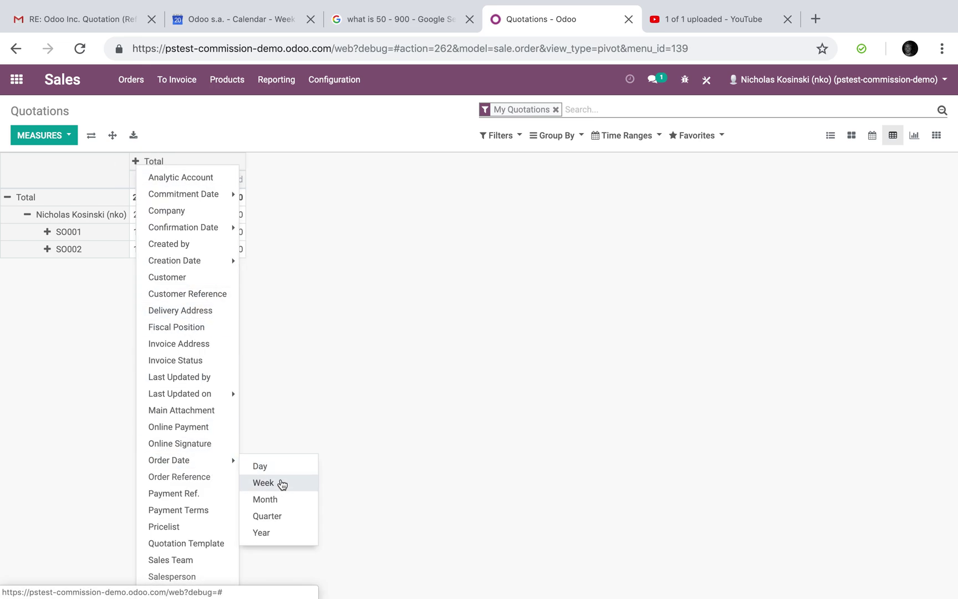
left_click(279, 500)
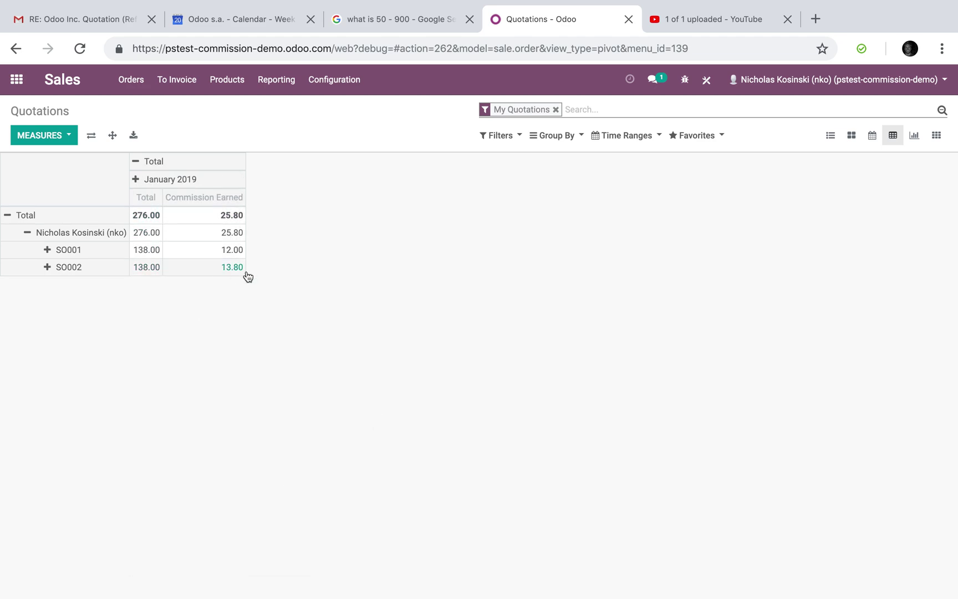
left_click(46, 266)
scroll(127, 494, "down", 2)
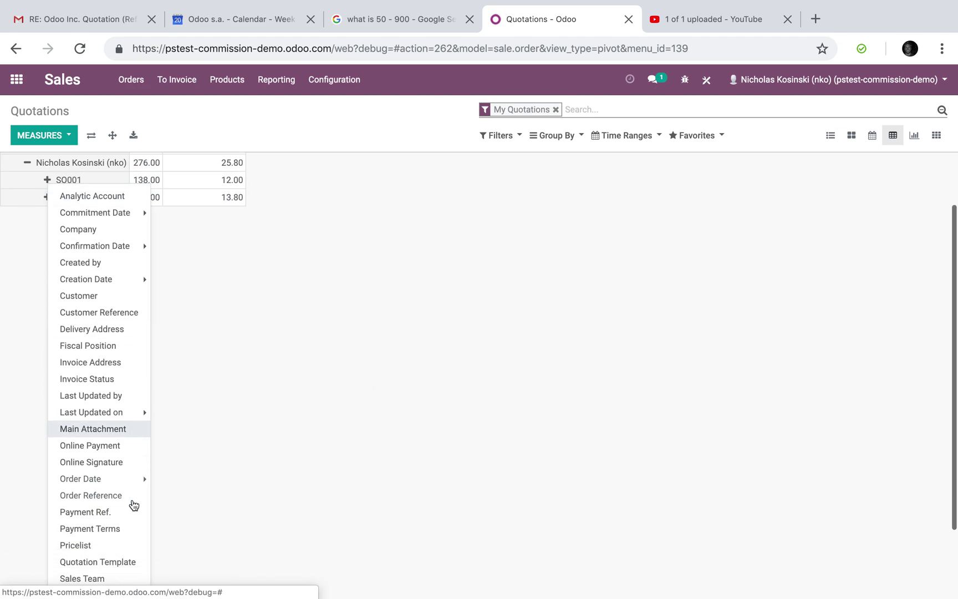
scroll(126, 541, "down", 1)
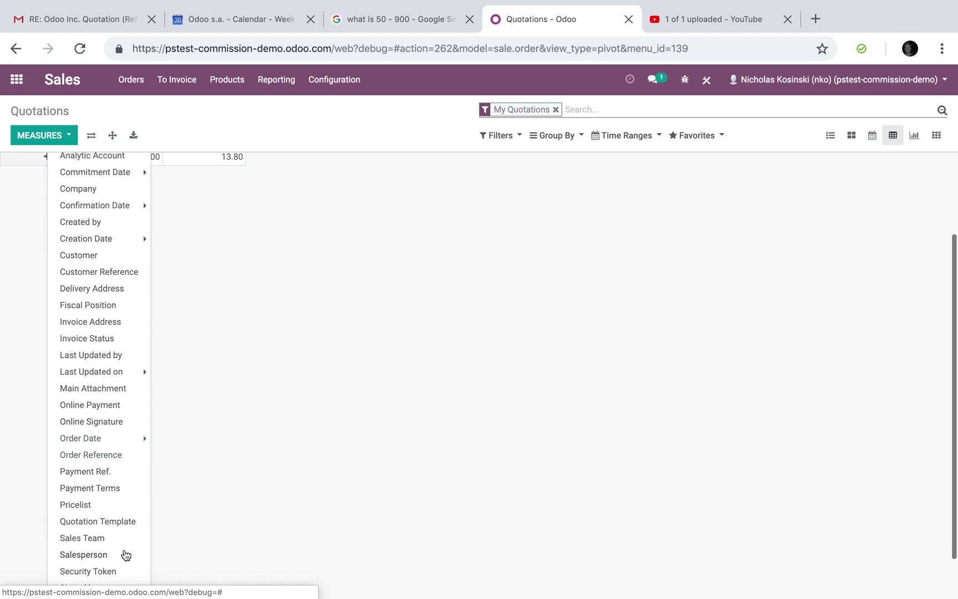
left_click(209, 487)
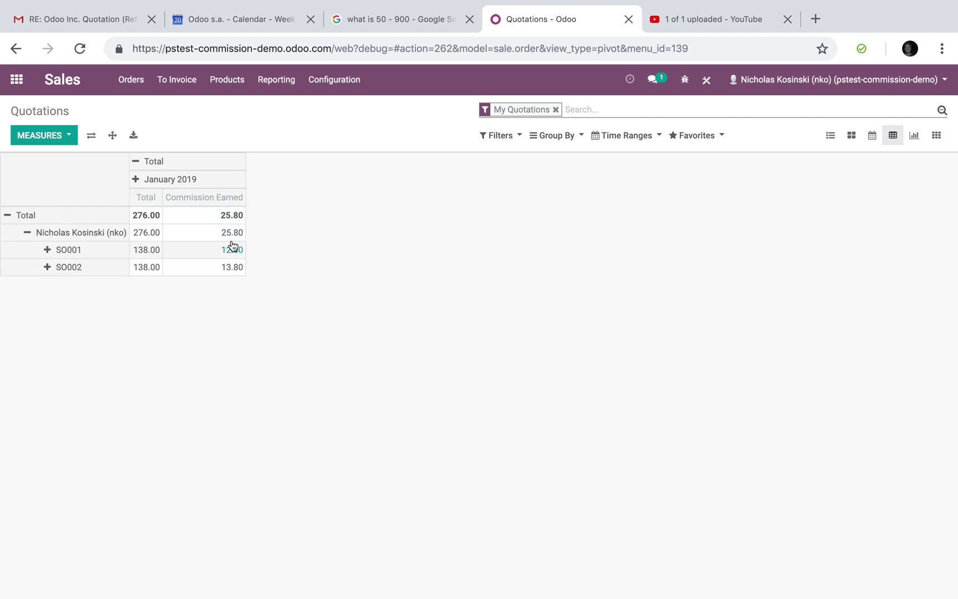
Apply a Last 365 Days Order Date time range, remove it again, and drill into SO002's commission cell.
left_click(619, 136)
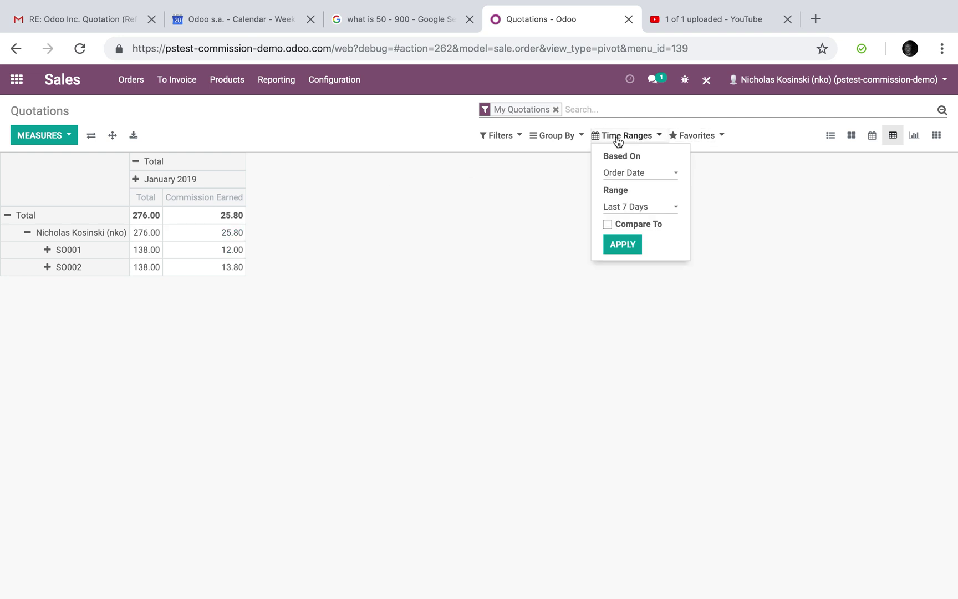
left_click(648, 174)
left_click(633, 172)
left_click(644, 207)
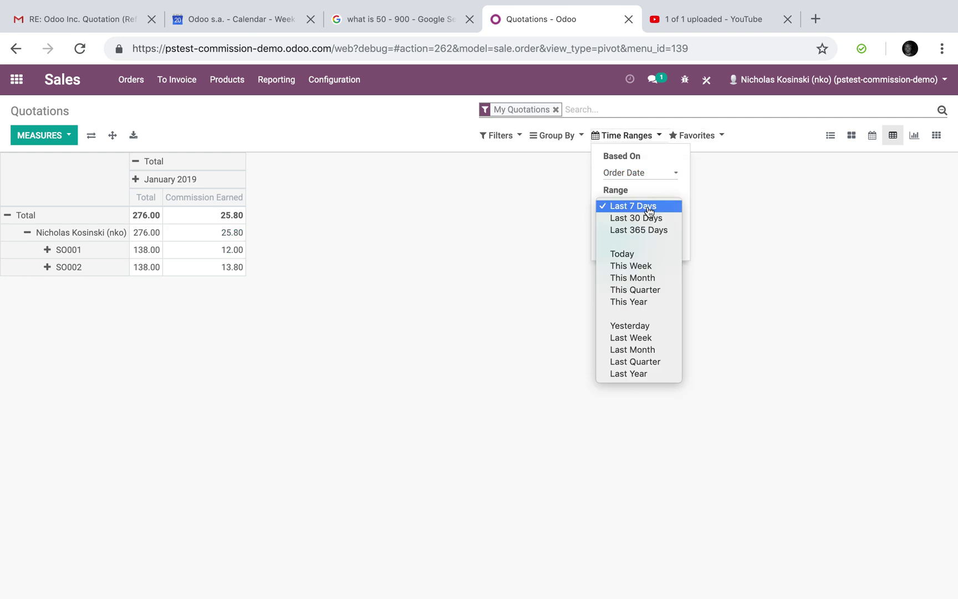
left_click(664, 232)
left_click(572, 247)
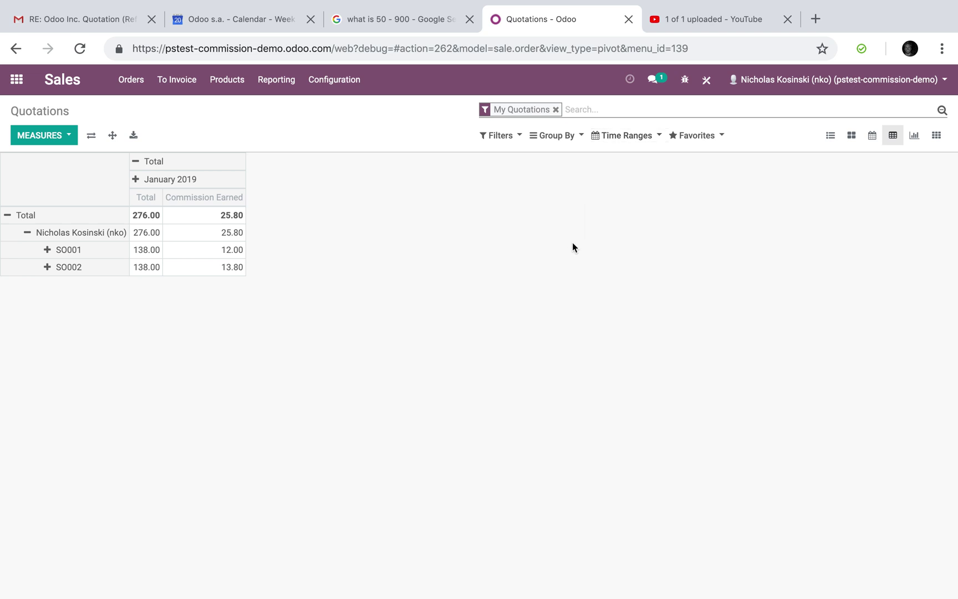
left_click(610, 140)
left_click(623, 244)
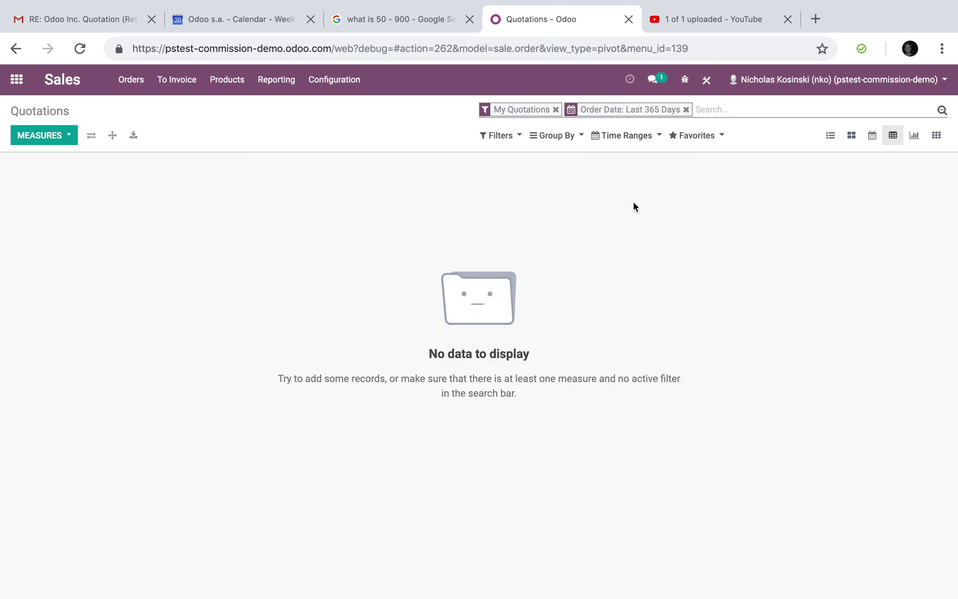
left_click(689, 109)
left_click(231, 266)
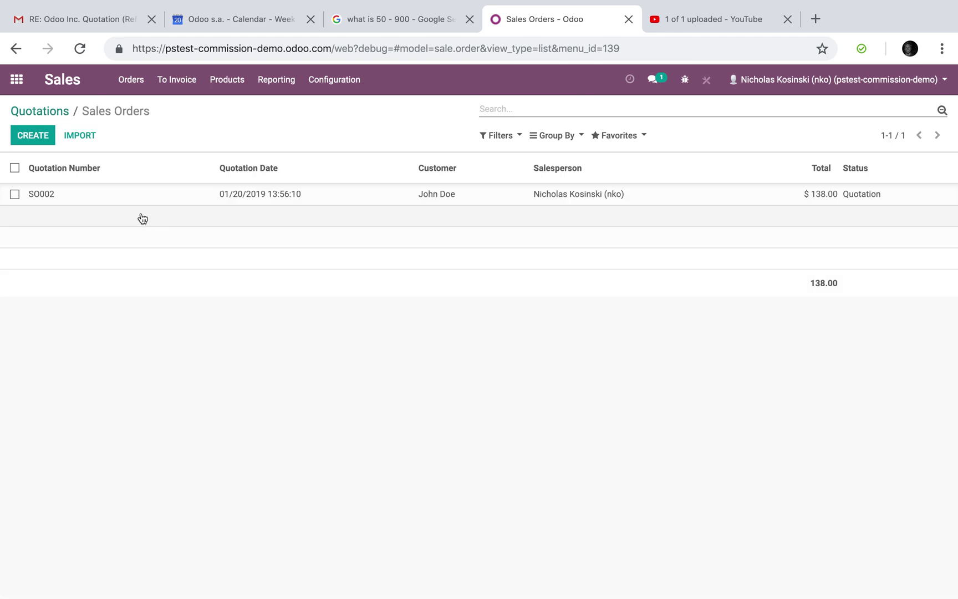
Review SO002's Other Information showing 10% rate and $13.80 earned, then go back to the quotations pivot.
left_click(304, 194)
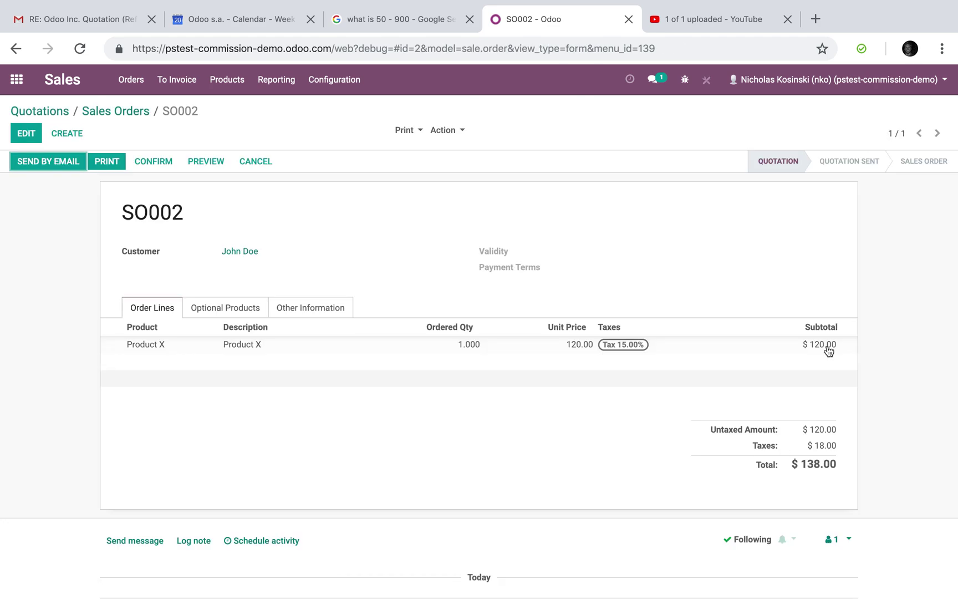
left_click(310, 308)
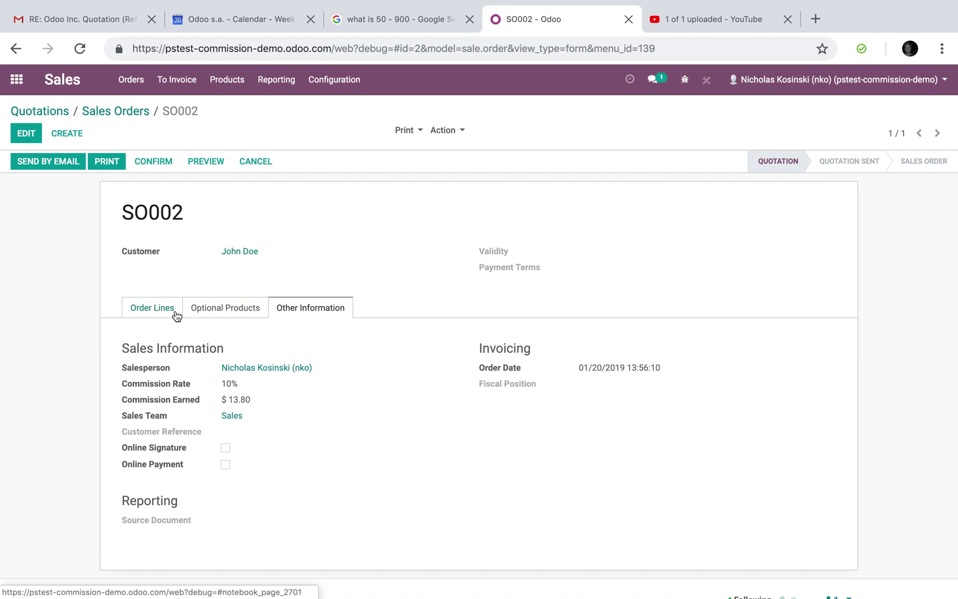
left_click(115, 111)
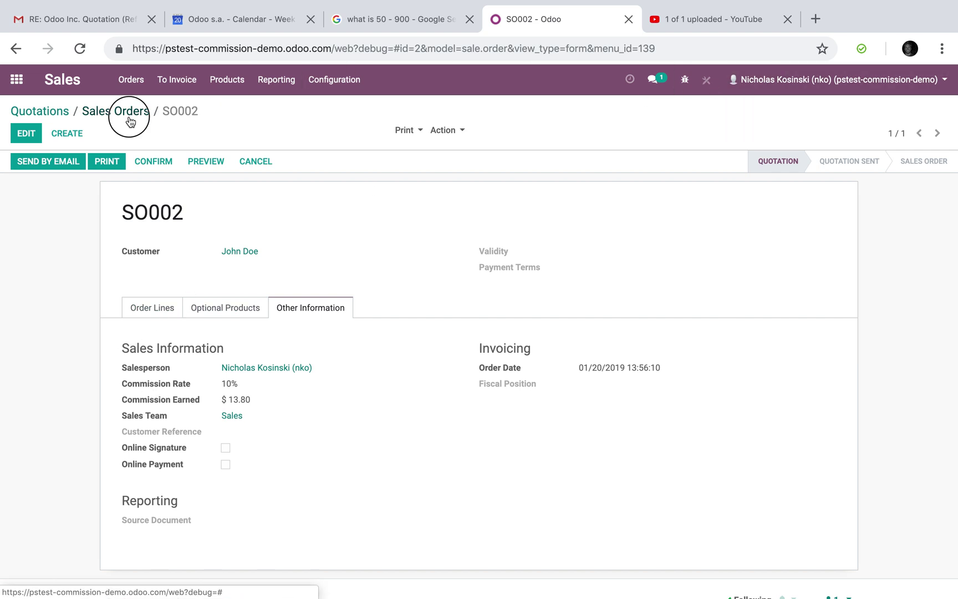
left_click(165, 196)
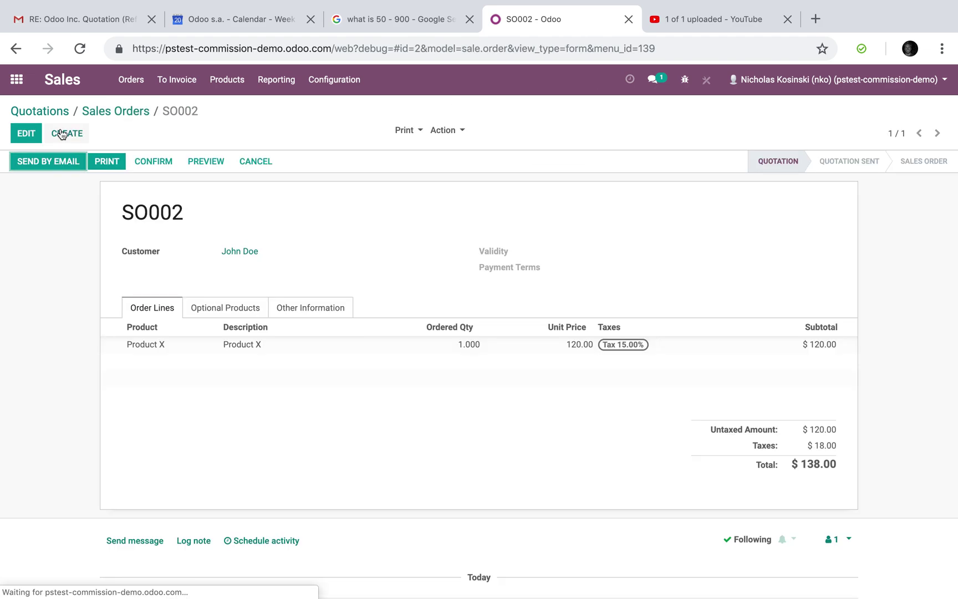
left_click(40, 111)
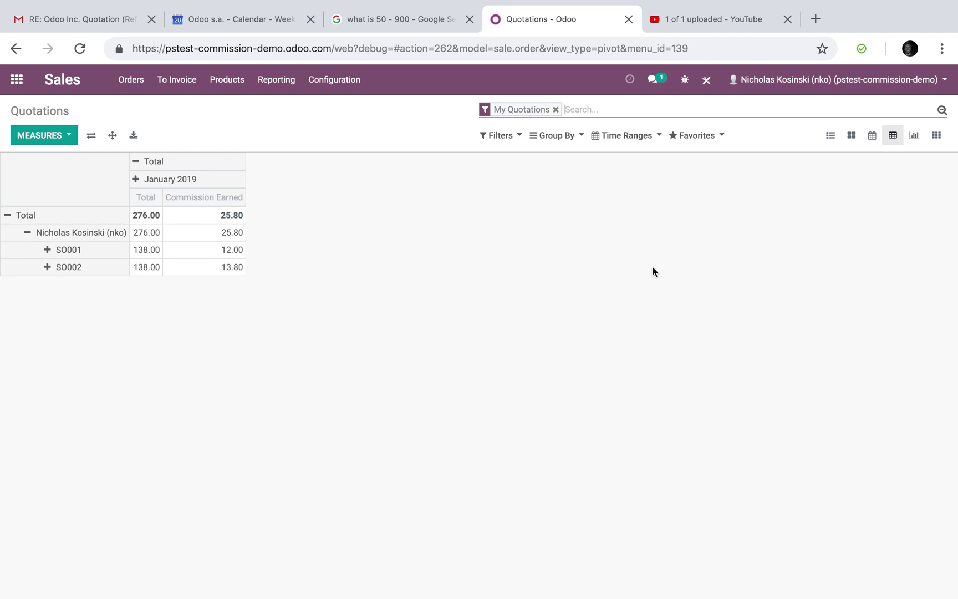
Go to Orders > Orders, create a blank sales order and enter Studio customisation.
left_click(131, 79)
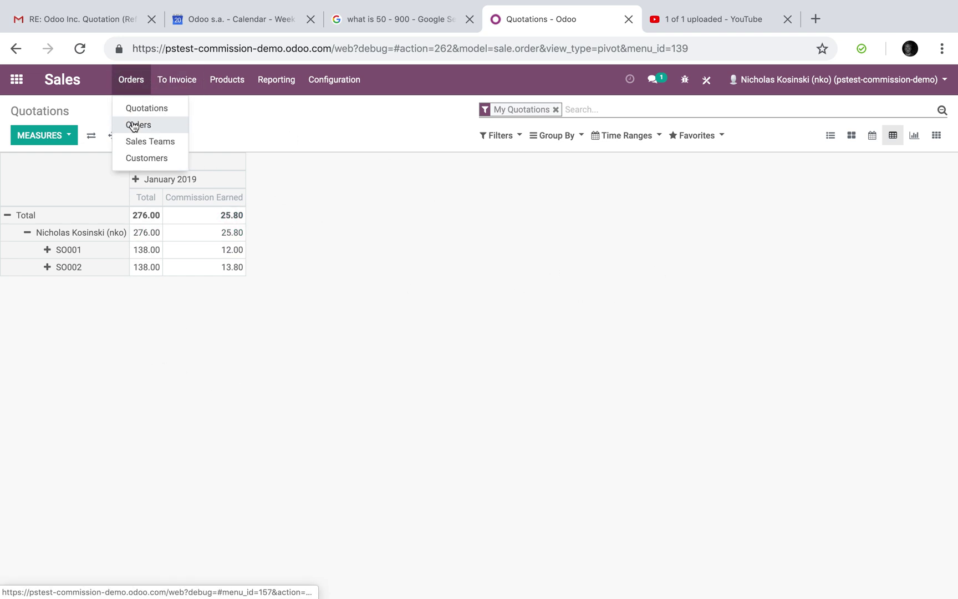
left_click(135, 125)
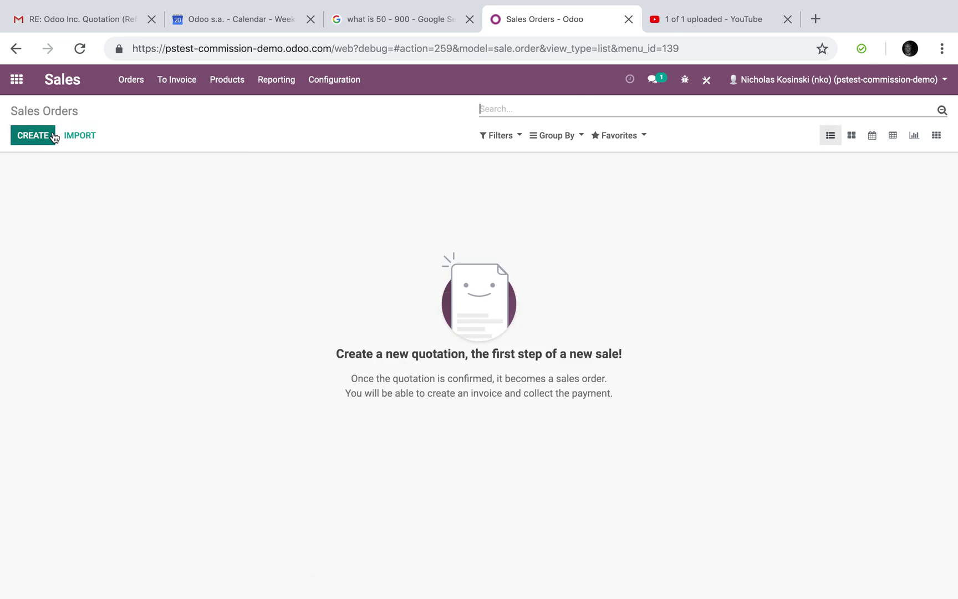
left_click(34, 135)
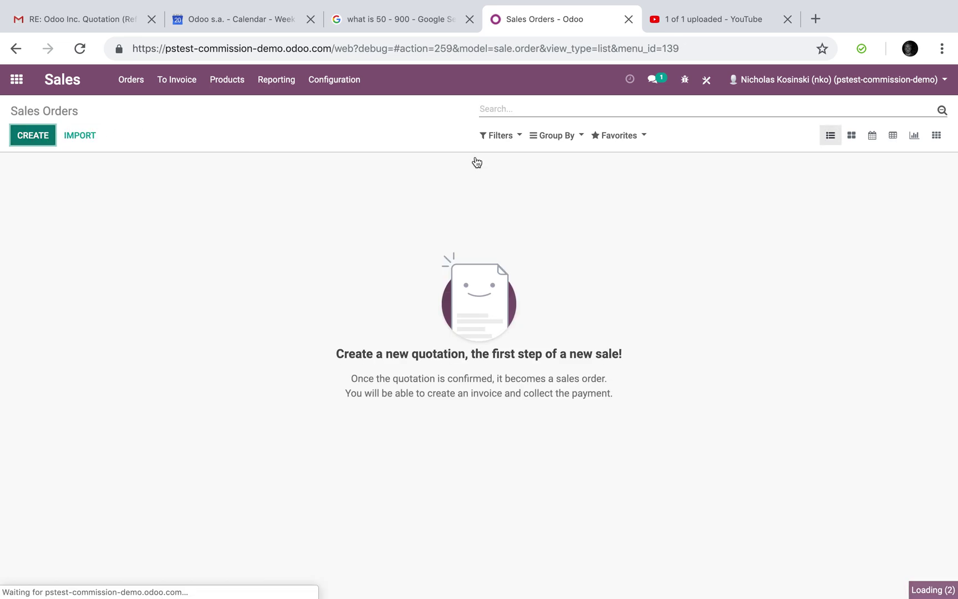
left_click(709, 85)
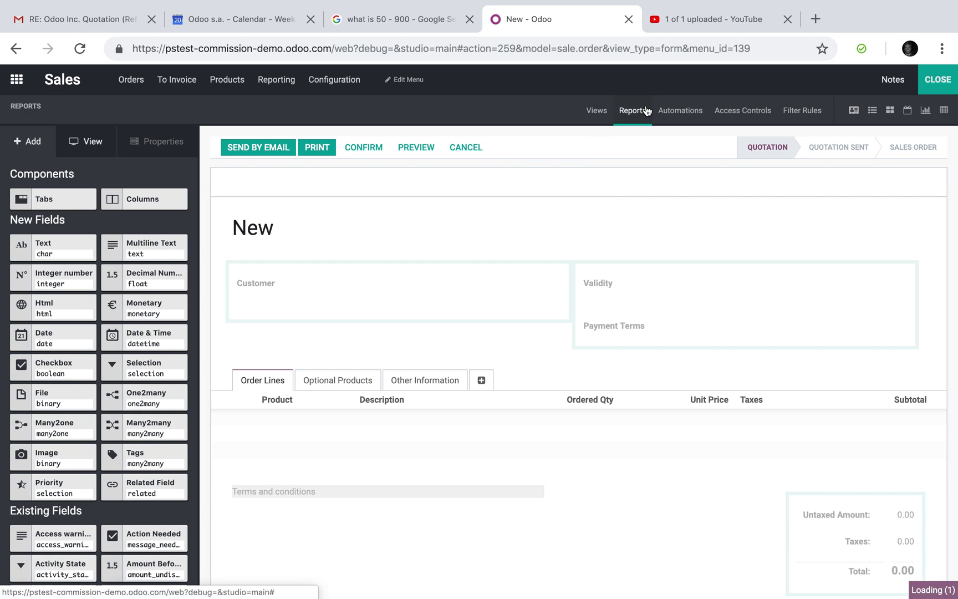
Edit the Quotation / Order report in Studio and place a field block below the totals.
left_click(635, 110)
mouse_move(361, 211)
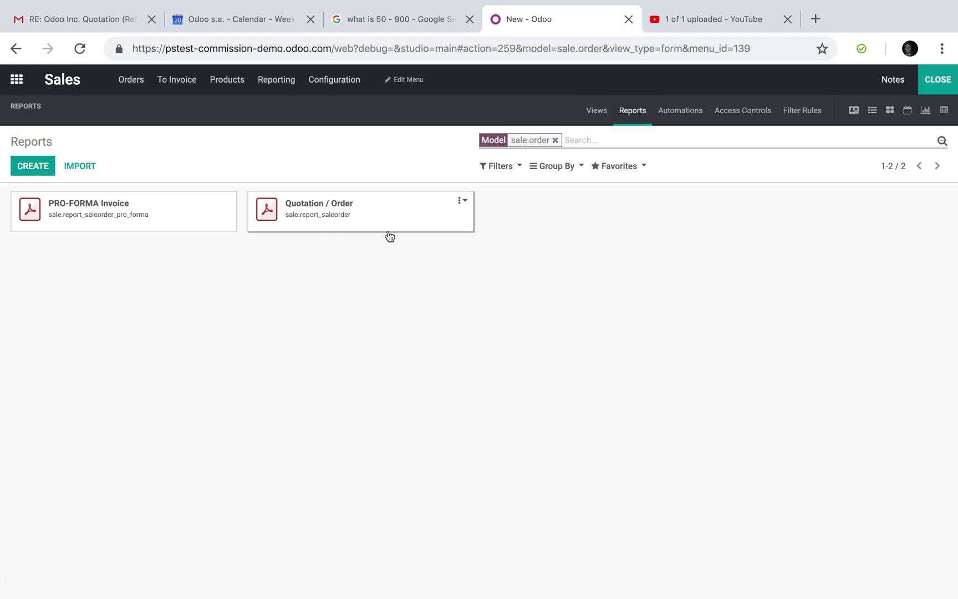
left_click(390, 225)
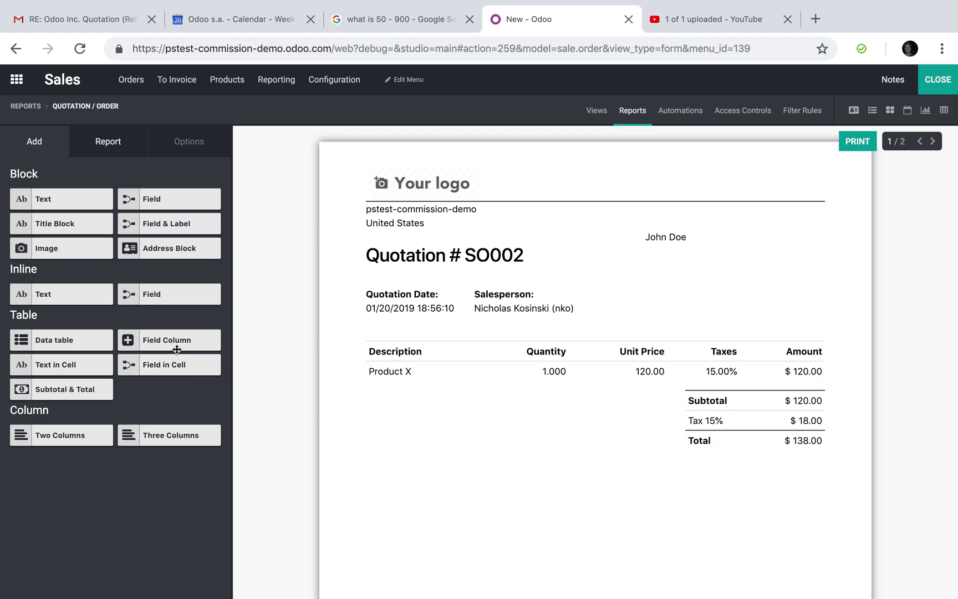
mouse_move(176, 349)
left_mouse_down()
mouse_move(683, 437)
mouse_move(679, 466)
mouse_move(686, 375)
left_mouse_up()
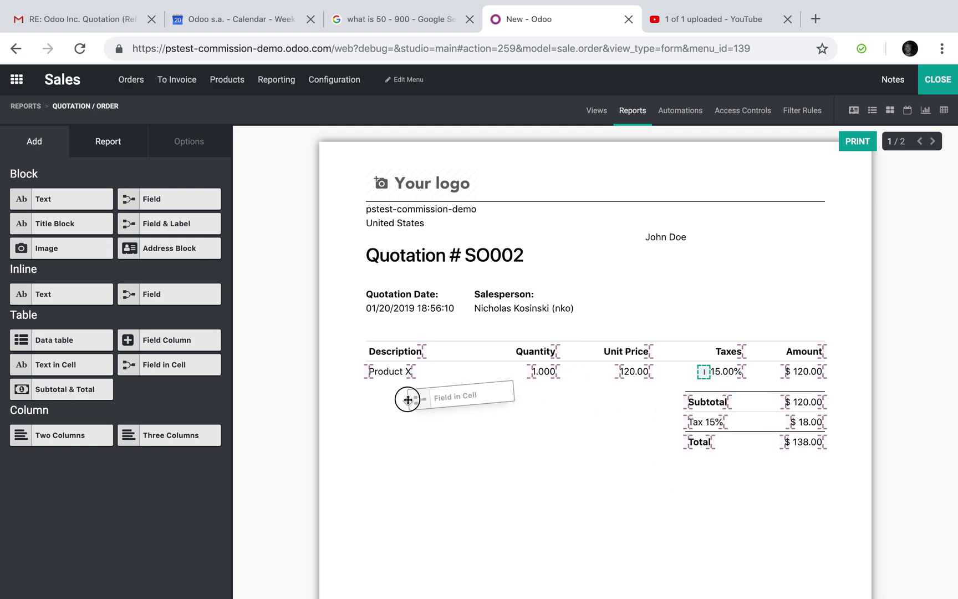
mouse_move(688, 375)
left_mouse_down()
mouse_move(162, 299)
mouse_move(674, 355)
left_mouse_up()
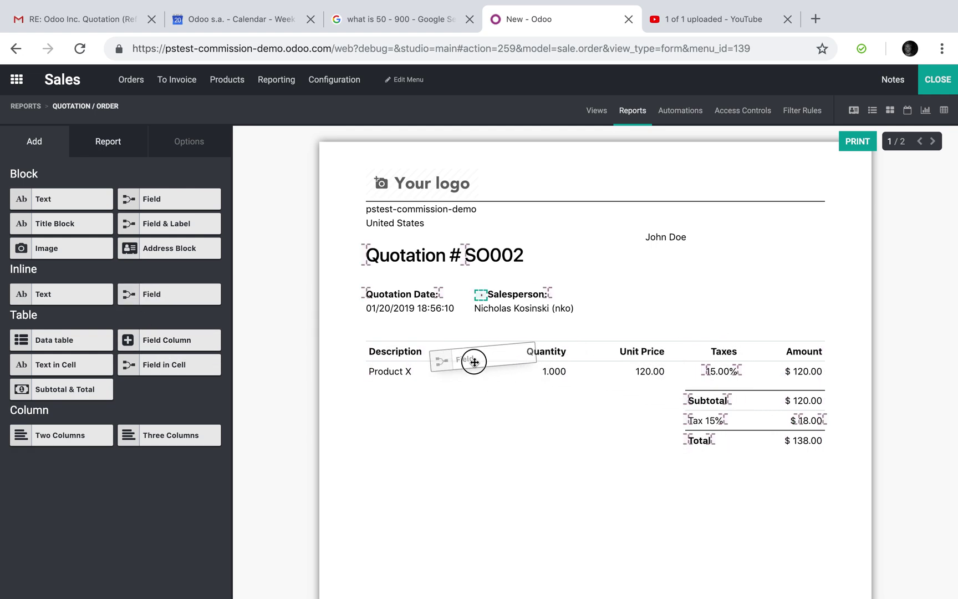
mouse_move(674, 357)
left_mouse_down()
mouse_move(600, 298)
mouse_move(137, 404)
left_mouse_up()
mouse_move(169, 198)
left_mouse_down()
mouse_move(467, 315)
mouse_move(451, 457)
left_mouse_up()
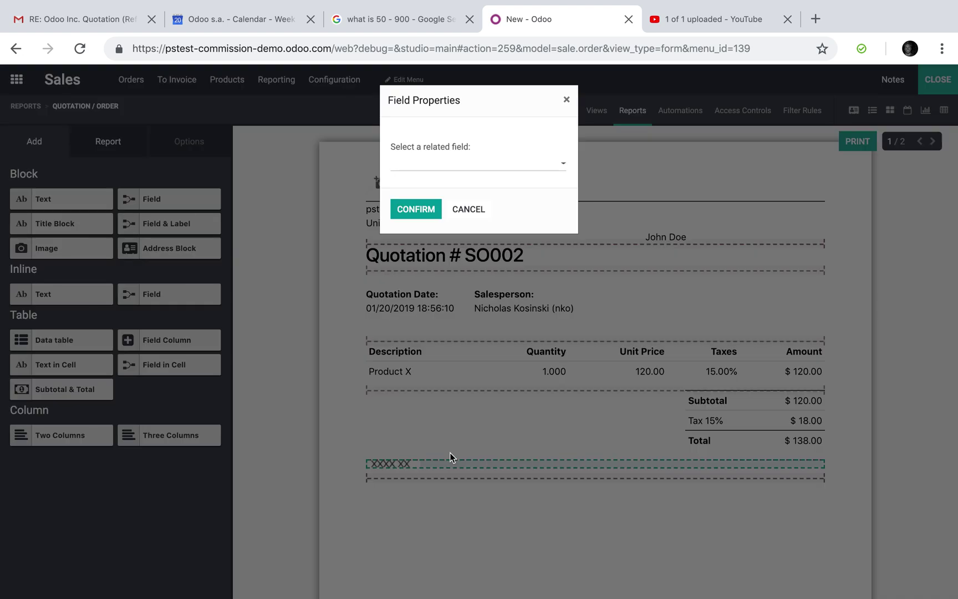
Bind the block to doc (Sale Order) > Commission Earned and confirm, printing $ 13.80.
left_click(459, 165)
left_click(479, 203)
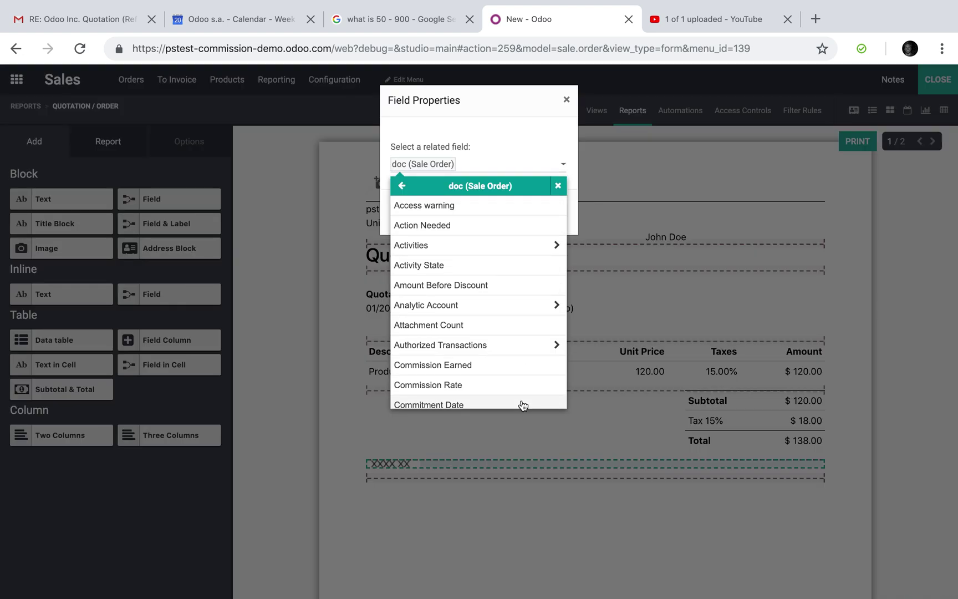
left_click(515, 365)
left_click(416, 211)
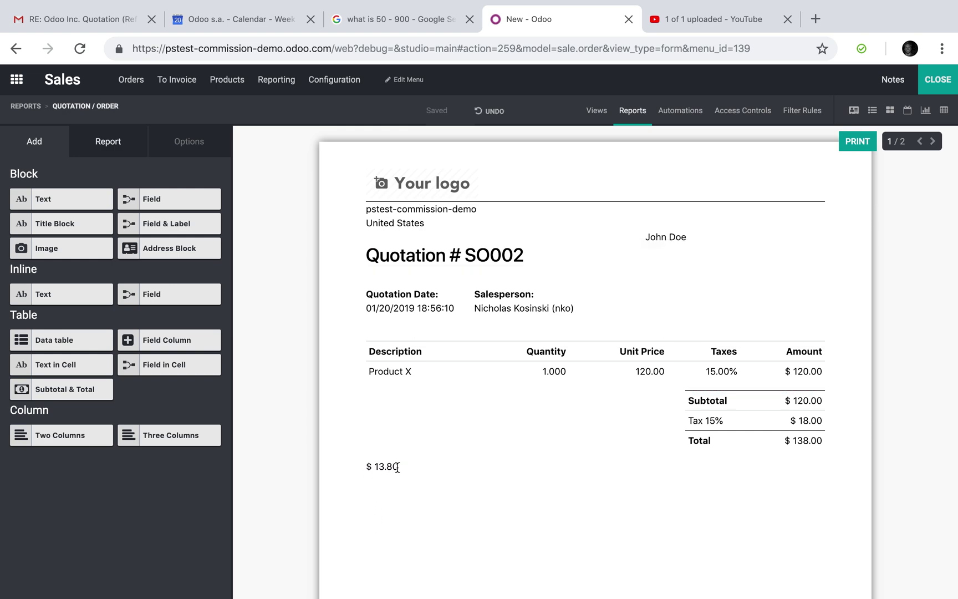
left_click(375, 467)
left_click(322, 422)
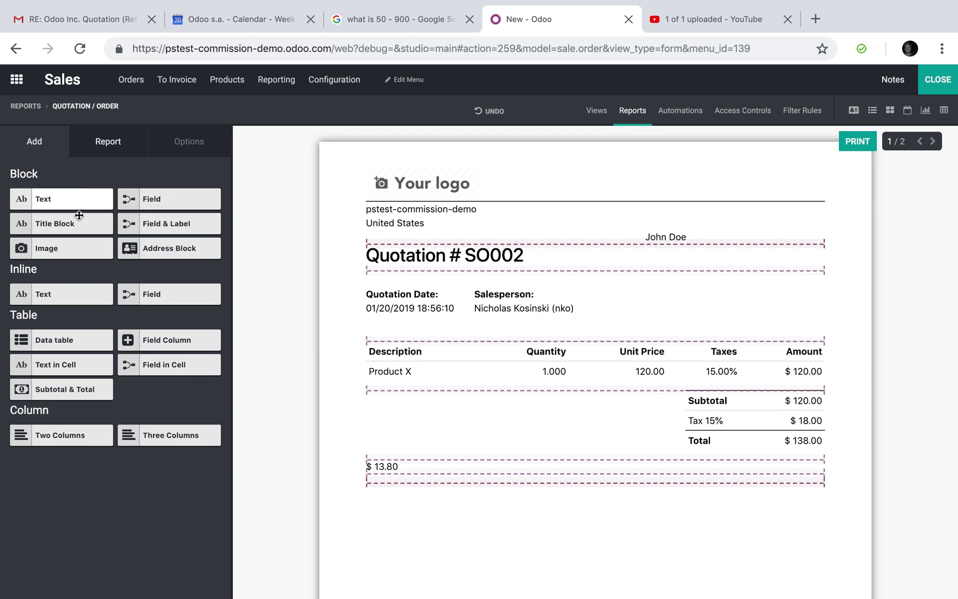
Add a title block above $ 13.80 and change its text to Commission Earned.
left_click_drag(60, 223, 411, 448)
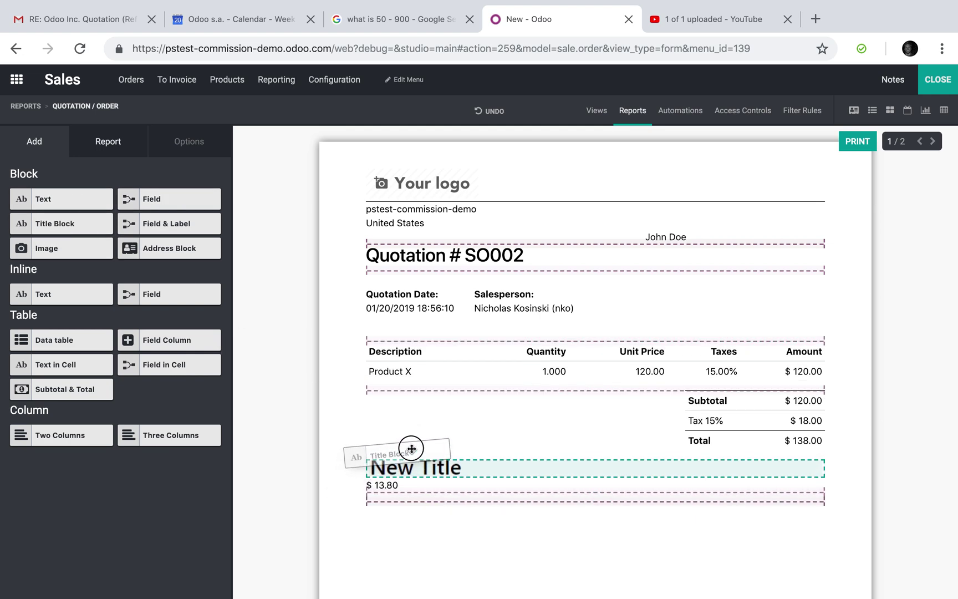
left_click_drag(411, 449, 412, 449)
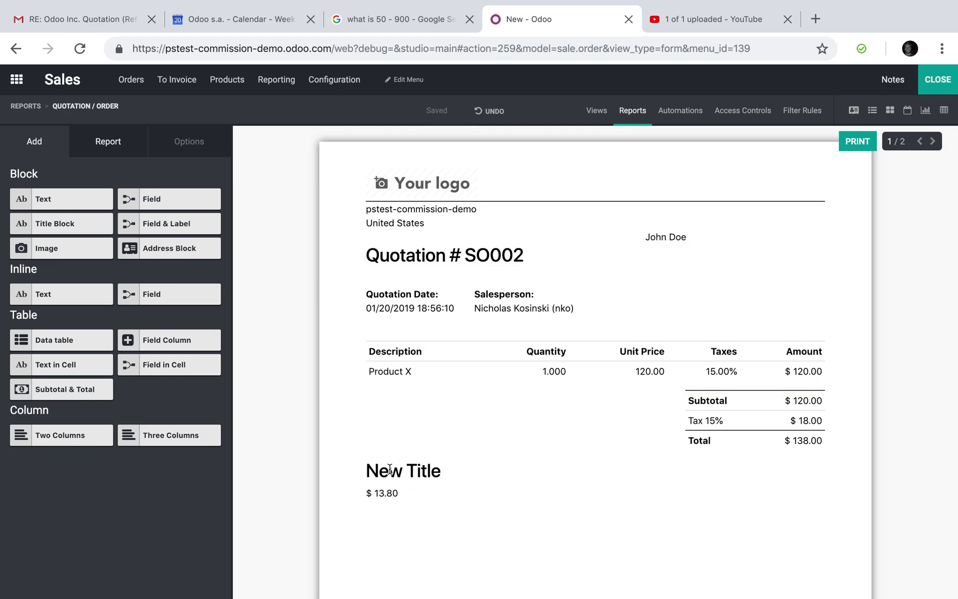
left_click(404, 471)
left_click_drag(68, 339, 2, 320)
type("Commission Earned")
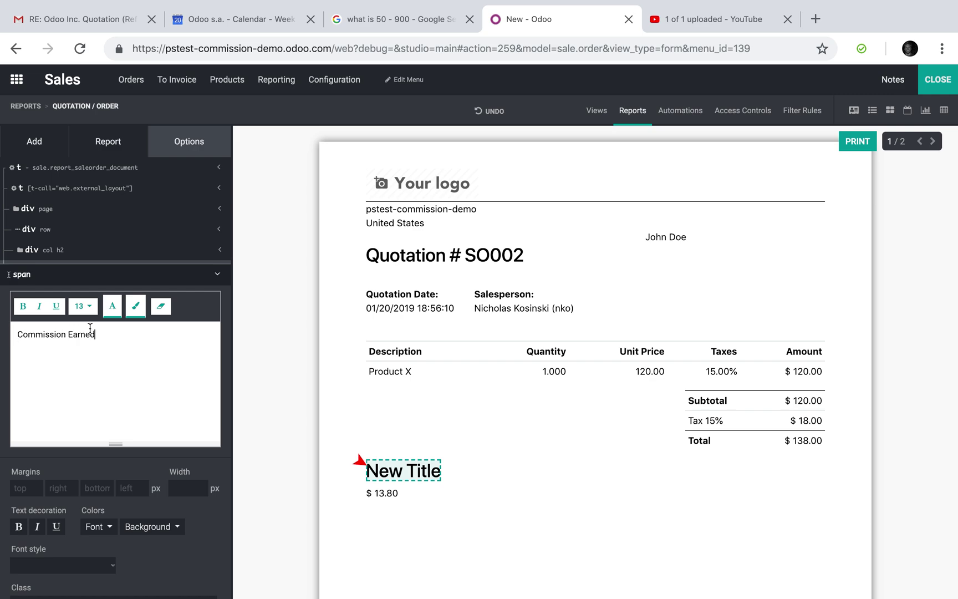
key("ctrl+a")
left_click(84, 306)
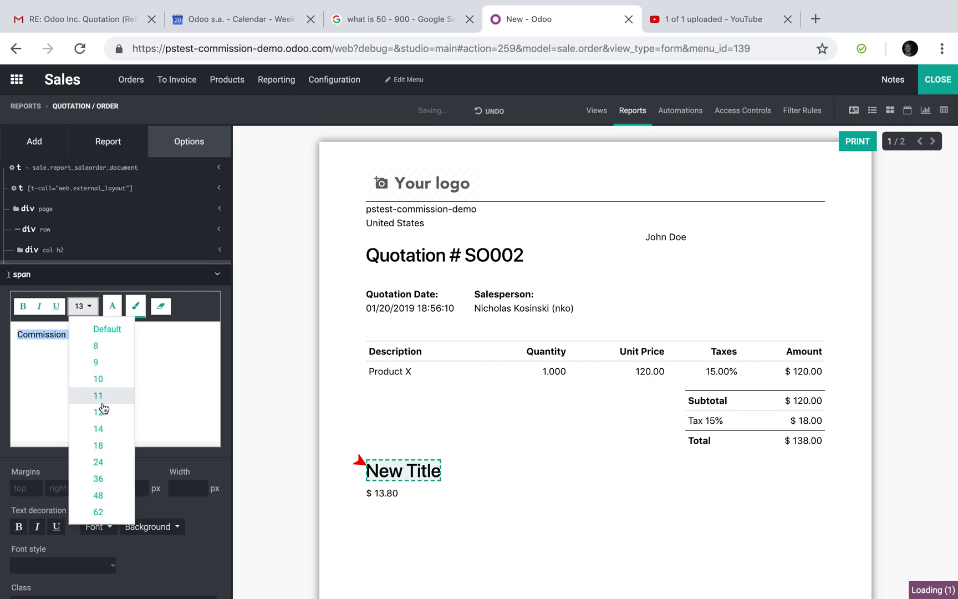
left_click(43, 405)
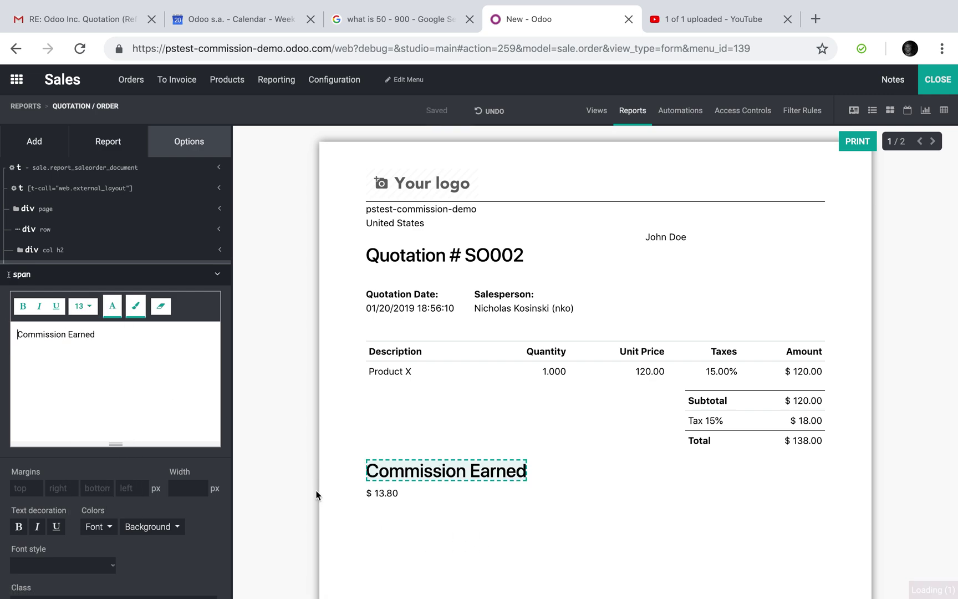
Shrink the Commission Earned heading to font size 9 and close the report editor.
left_click(84, 306)
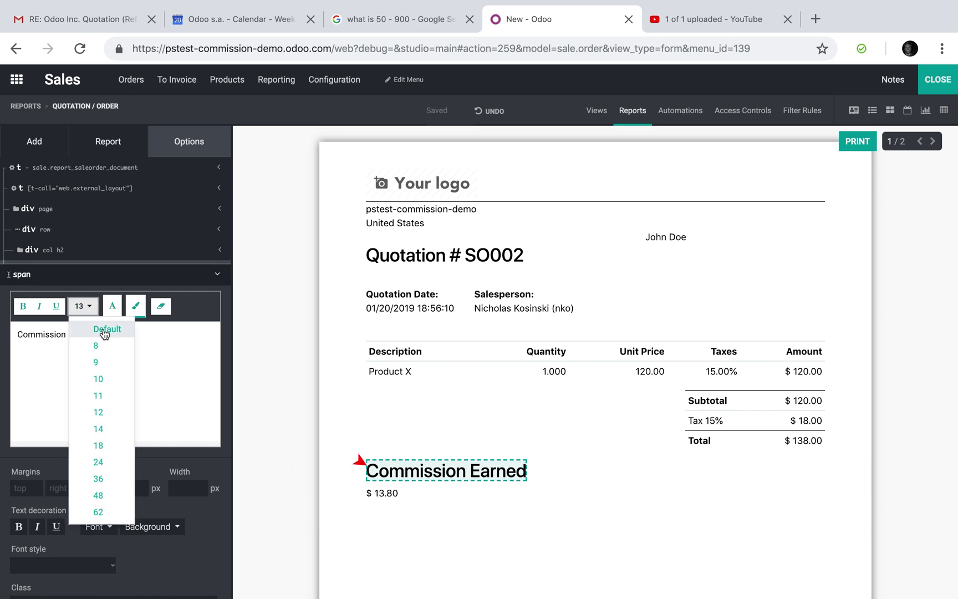
left_click(105, 330)
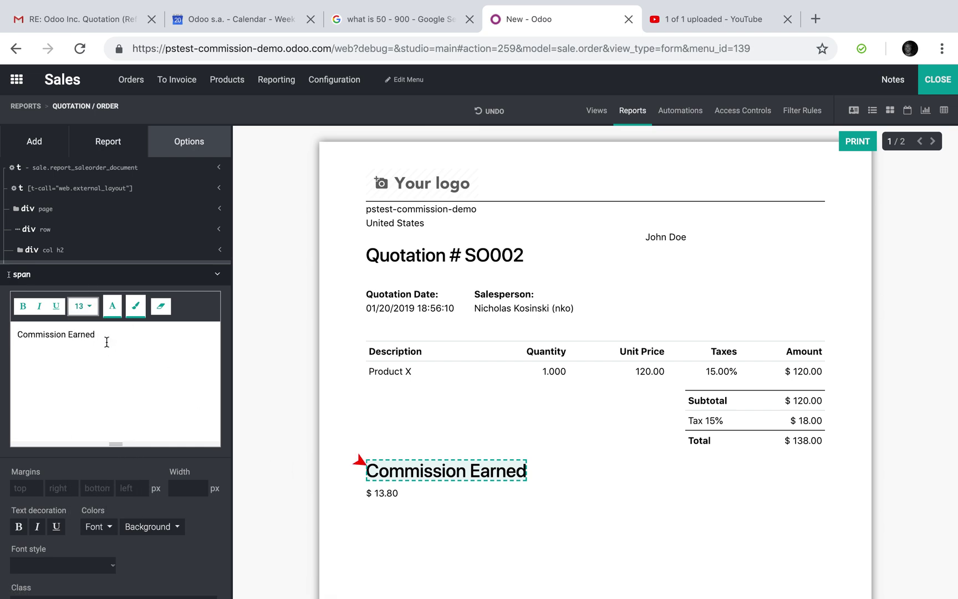
triple_click(382, 471)
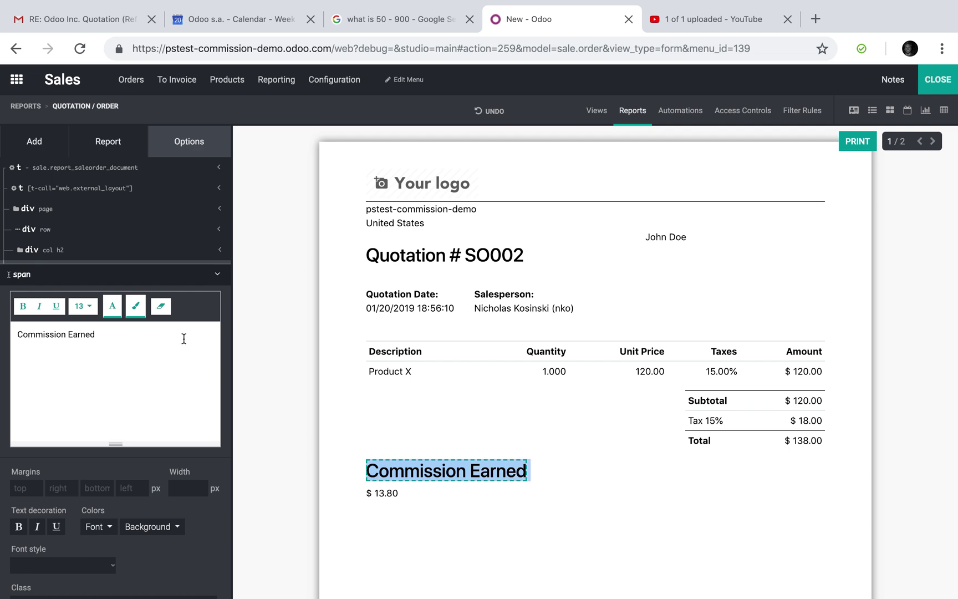
left_click(83, 305)
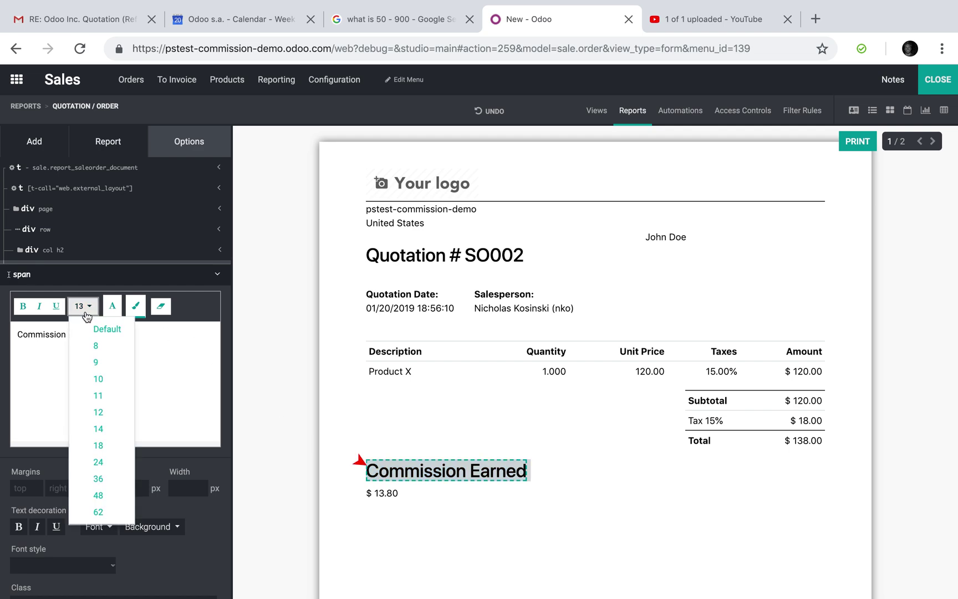
left_click(96, 351)
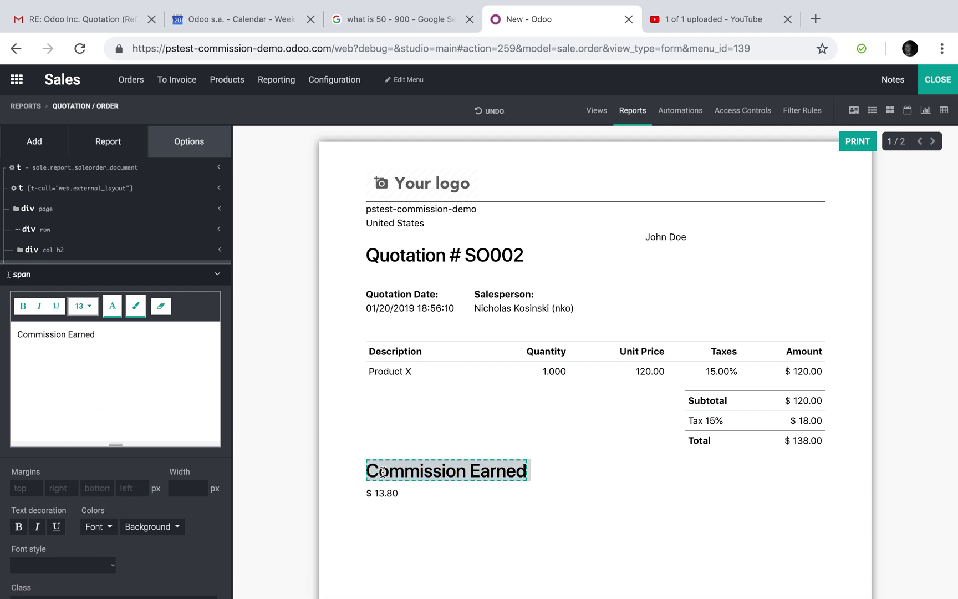
left_click(382, 472)
triple_click(57, 335)
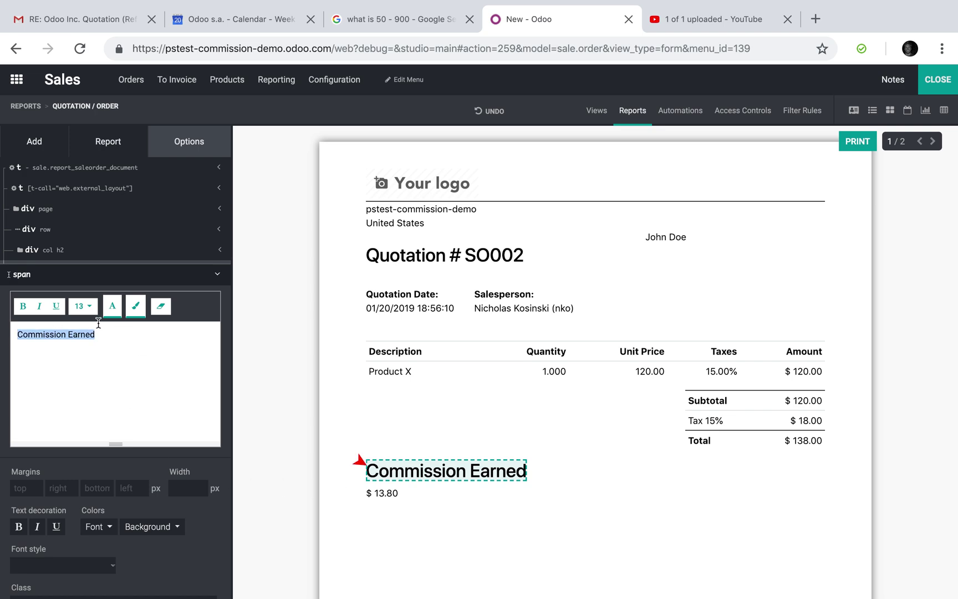
left_click(84, 306)
left_click(97, 364)
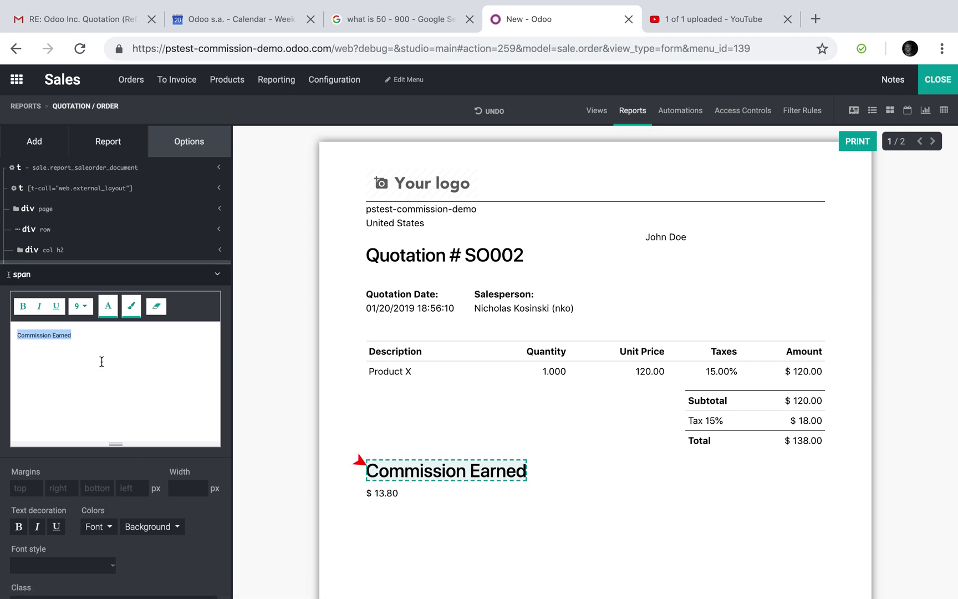
left_click(260, 462)
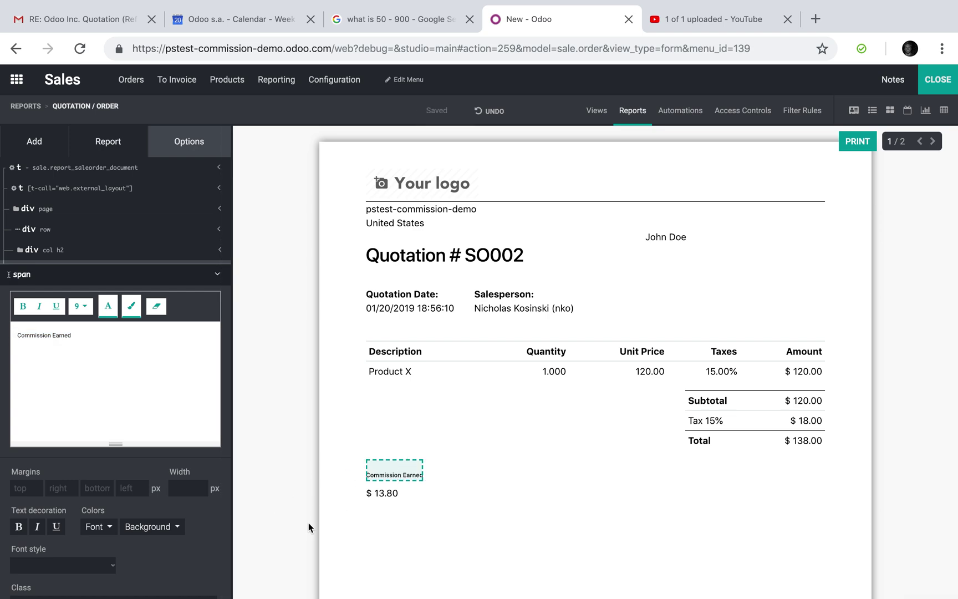
left_click(938, 80)
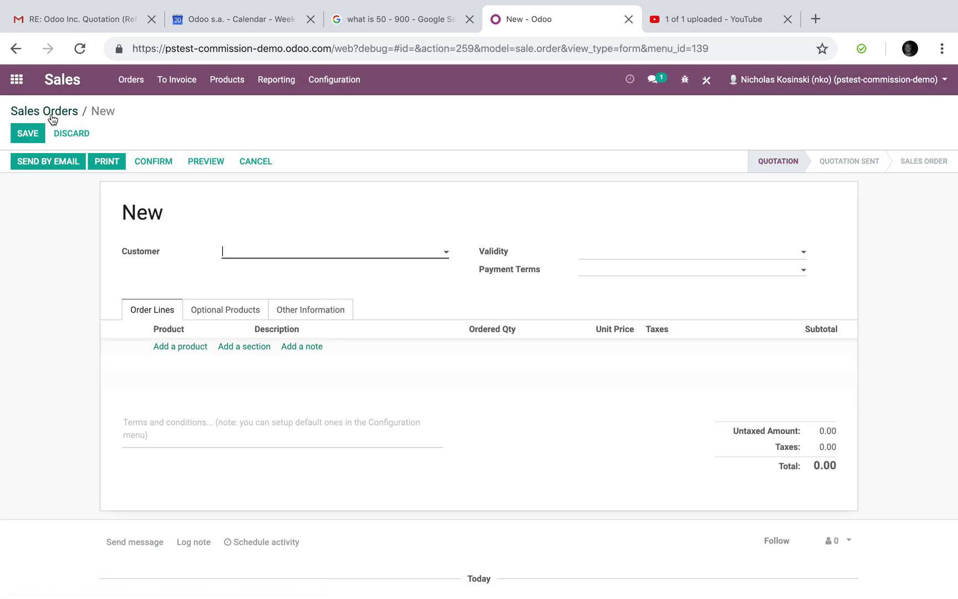
From Sales Orders reopen Studio Reports and create a new Internal report.
left_click(44, 110)
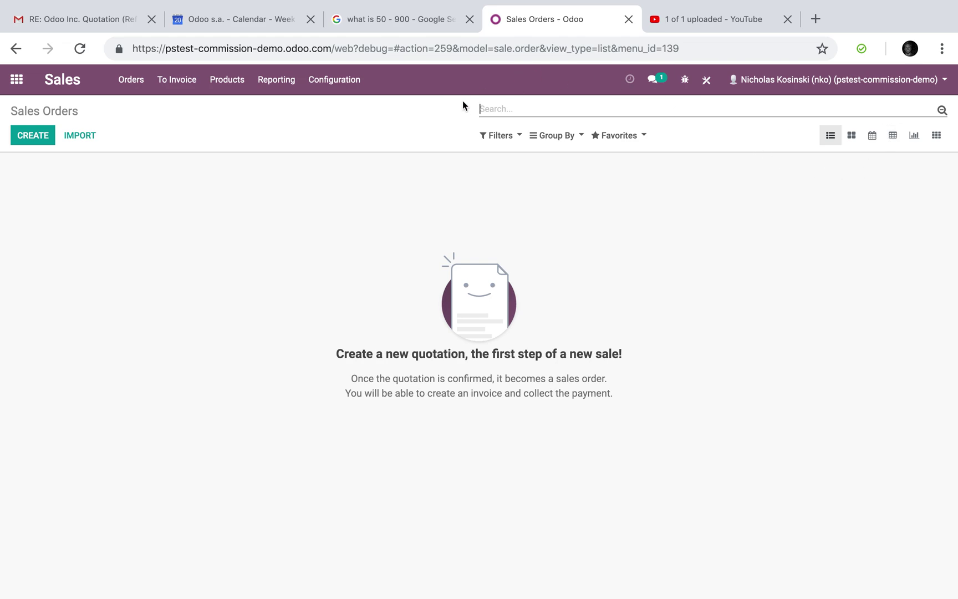
left_click(706, 81)
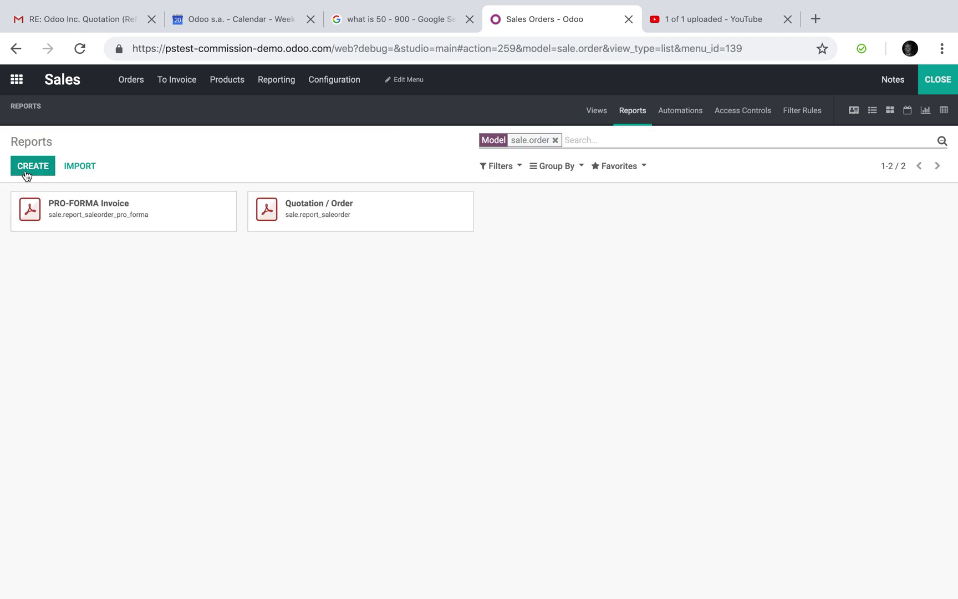
left_click(33, 165)
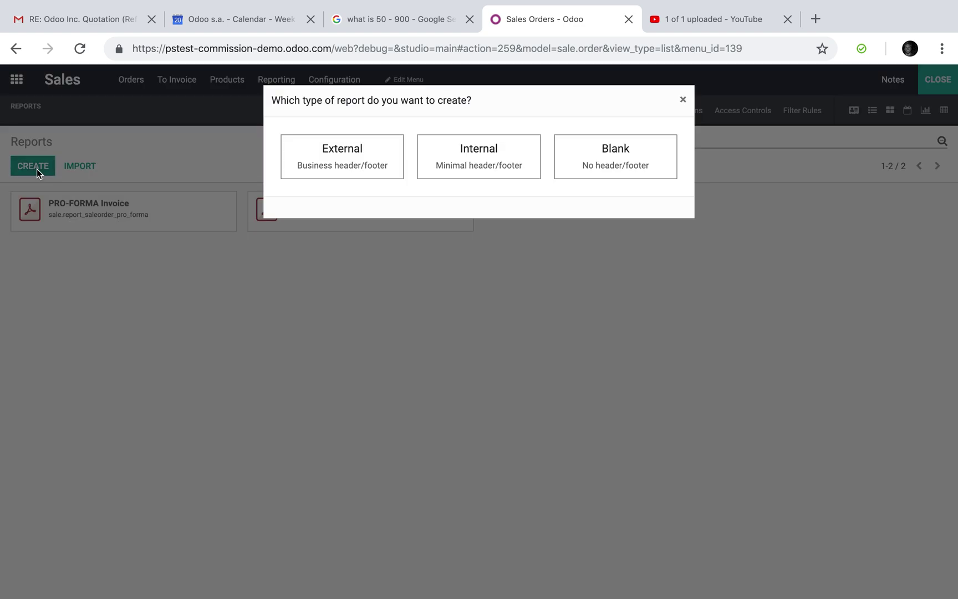
left_click(501, 148)
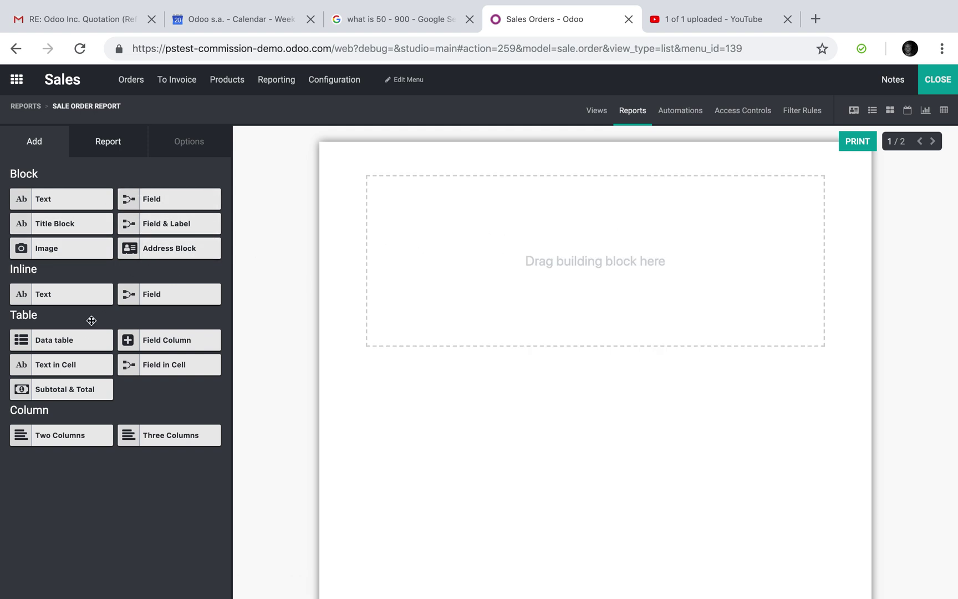
Add a data table to the report bound to doc (Sale Order) > Salesperson > Users and confirm.
mouse_move(74, 340)
left_mouse_down()
mouse_move(293, 268)
mouse_move(469, 239)
left_mouse_up()
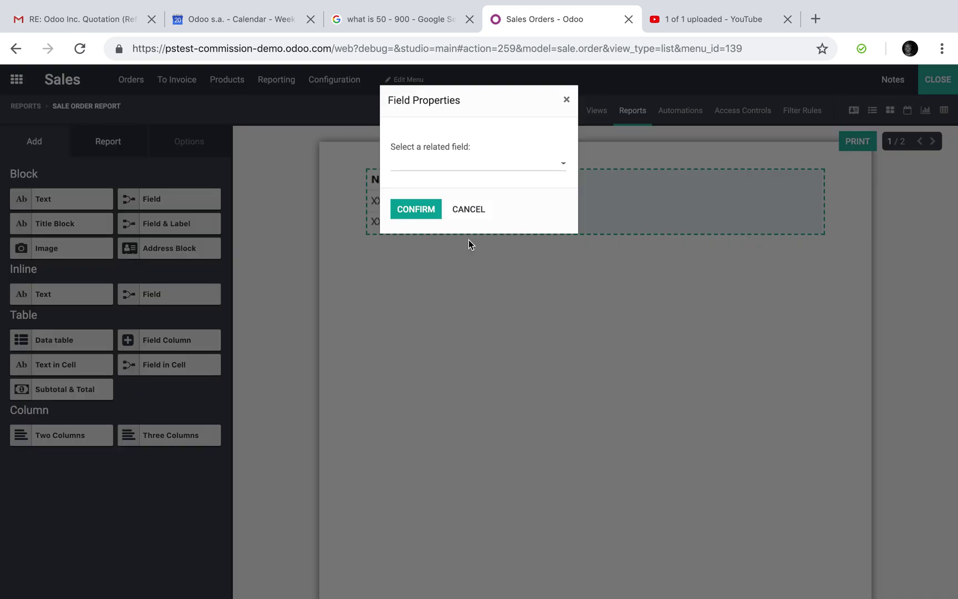
left_click(458, 157)
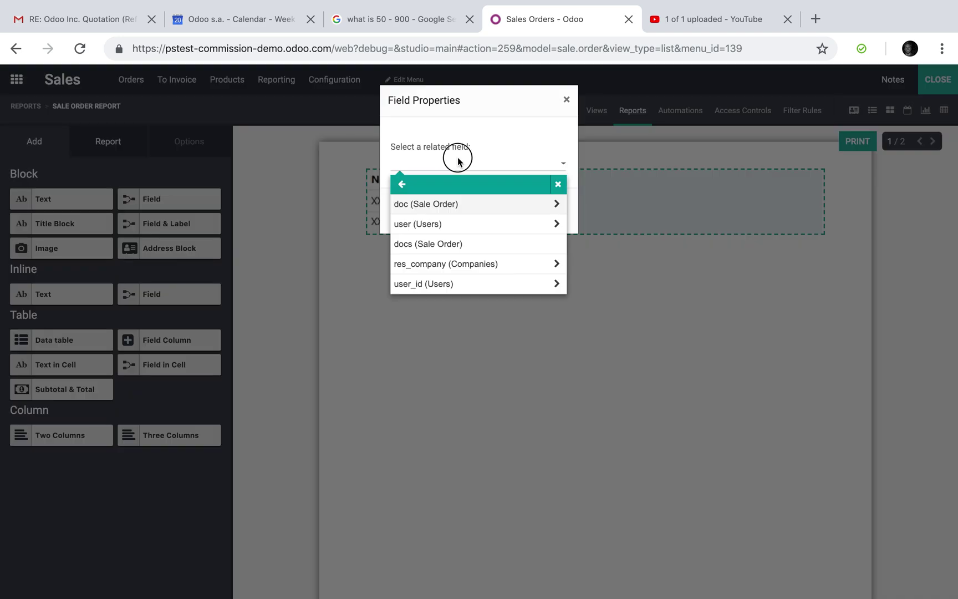
left_click(477, 204)
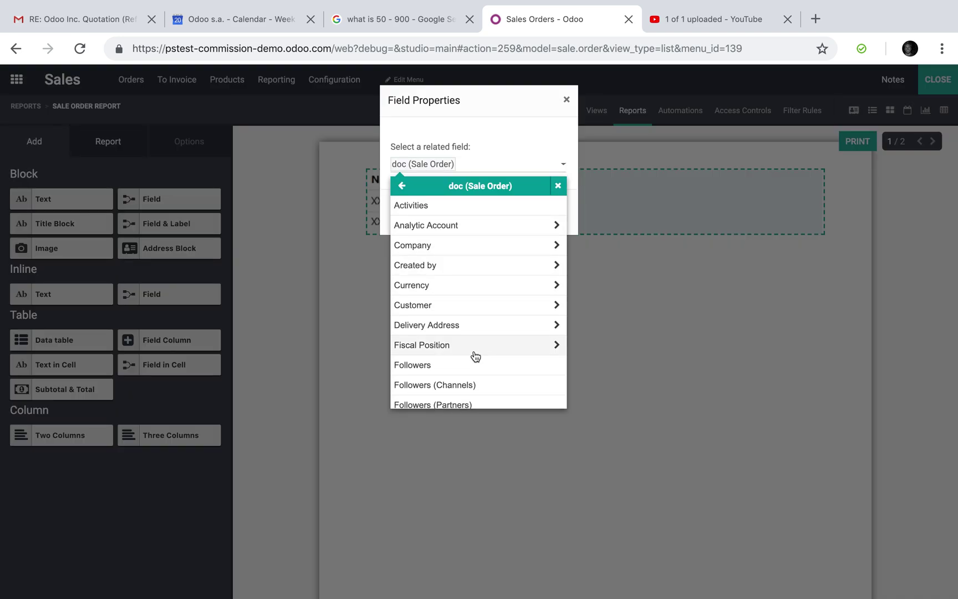
scroll(476, 356, "down", 3)
scroll(476, 356, "down", 3)
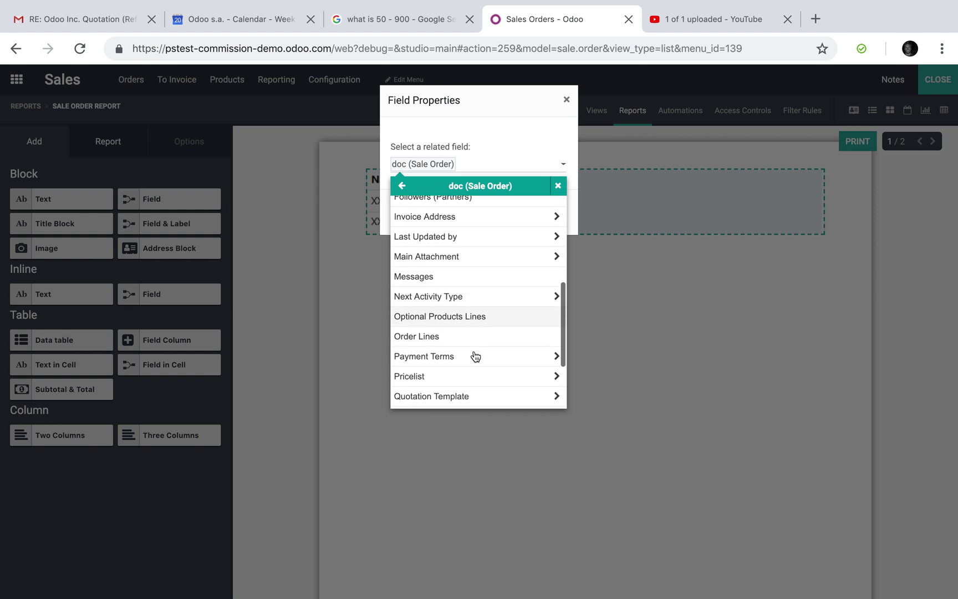
scroll(475, 357, "down", 2)
scroll(476, 356, "down", 2)
scroll(476, 356, "down", 1)
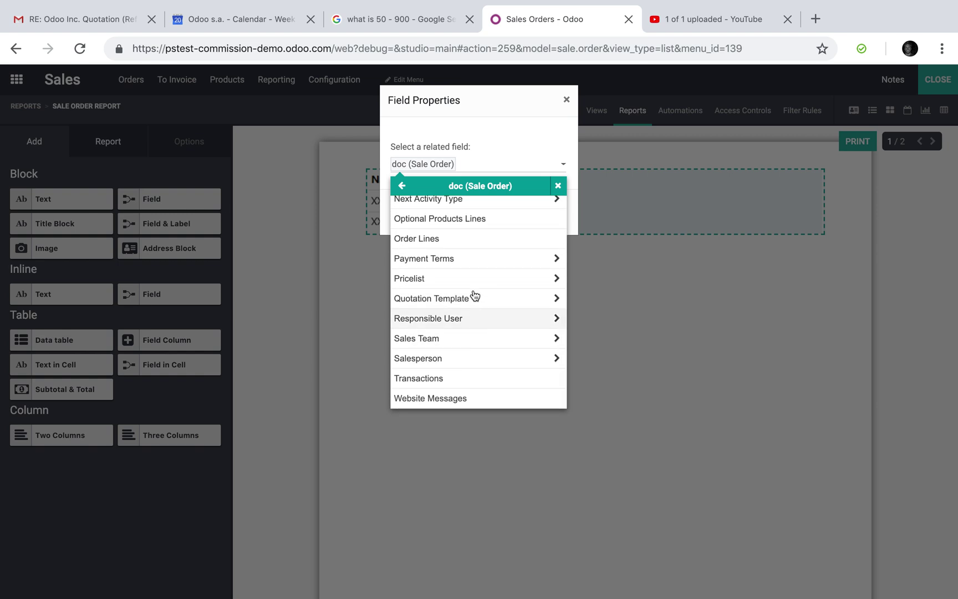
scroll(484, 278, "up", 2)
scroll(484, 269, "up", 2)
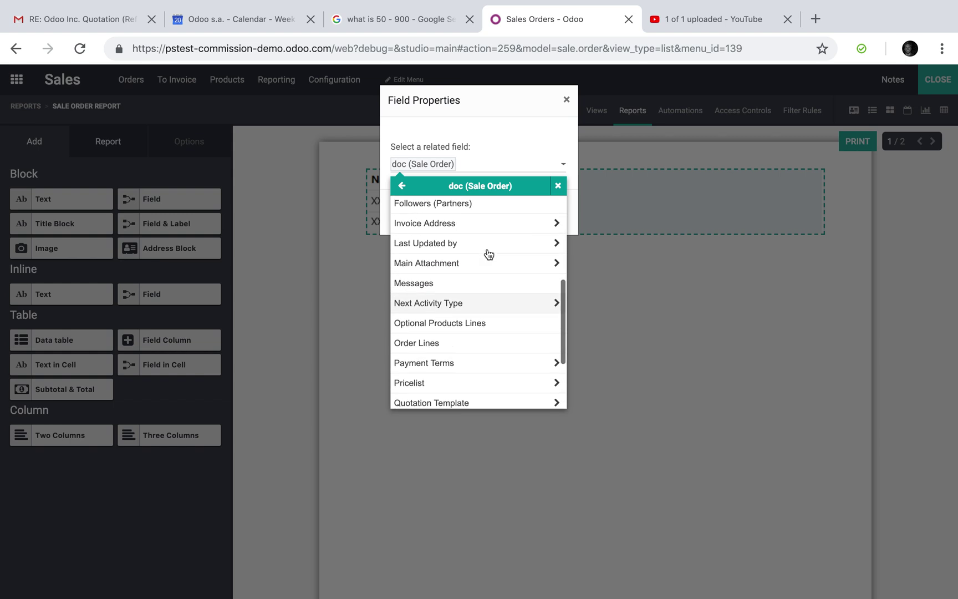
scroll(487, 258, "up", 2)
scroll(488, 253, "up", 2)
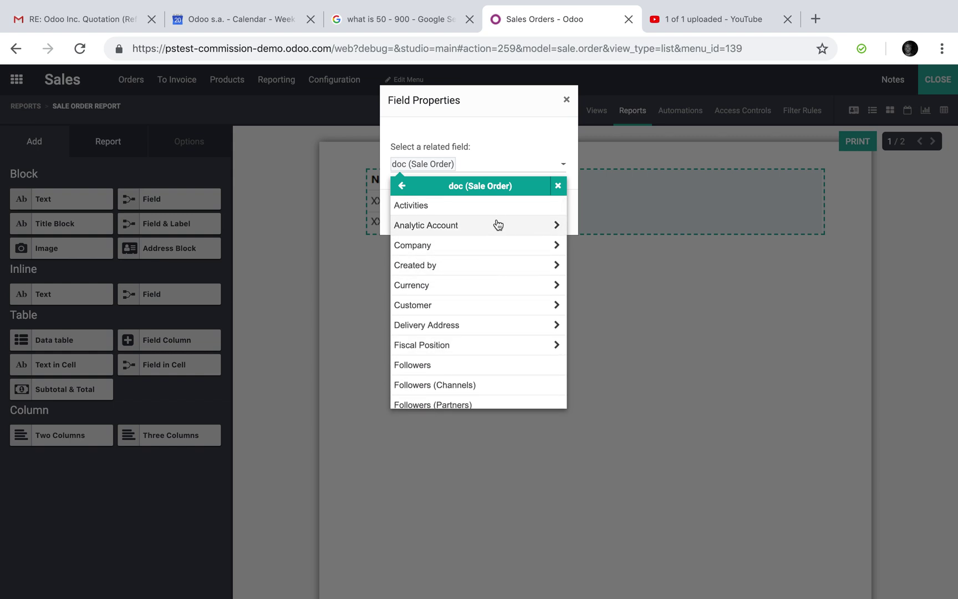
scroll(505, 333, "down", 3)
scroll(506, 334, "down", 3)
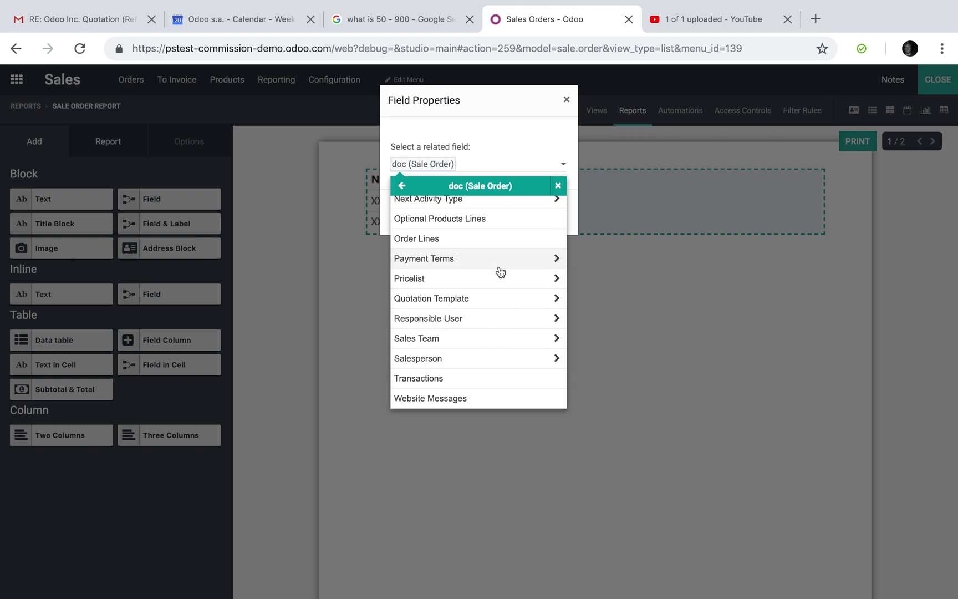
scroll(501, 272, "up", 3)
scroll(502, 272, "up", 2)
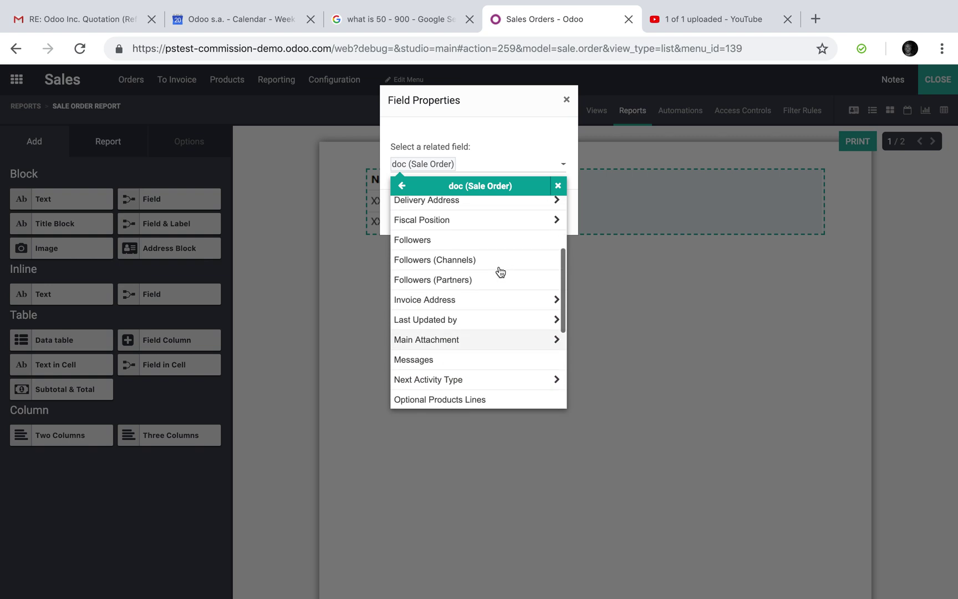
scroll(501, 272, "up", 2)
scroll(501, 272, "up", 2)
scroll(501, 272, "up", 1)
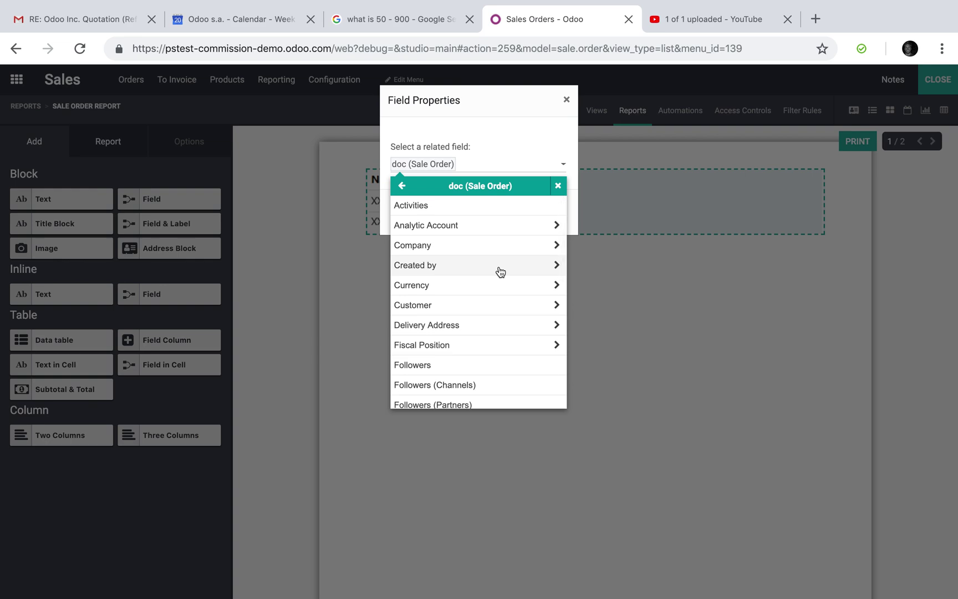
scroll(501, 271, "down", 5)
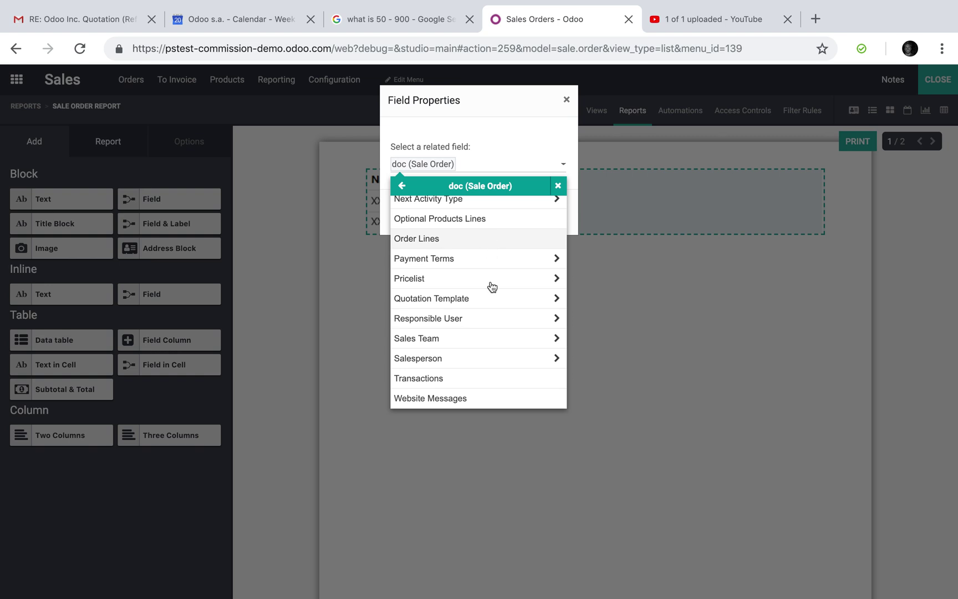
left_click(498, 362)
scroll(499, 366, "down", 3)
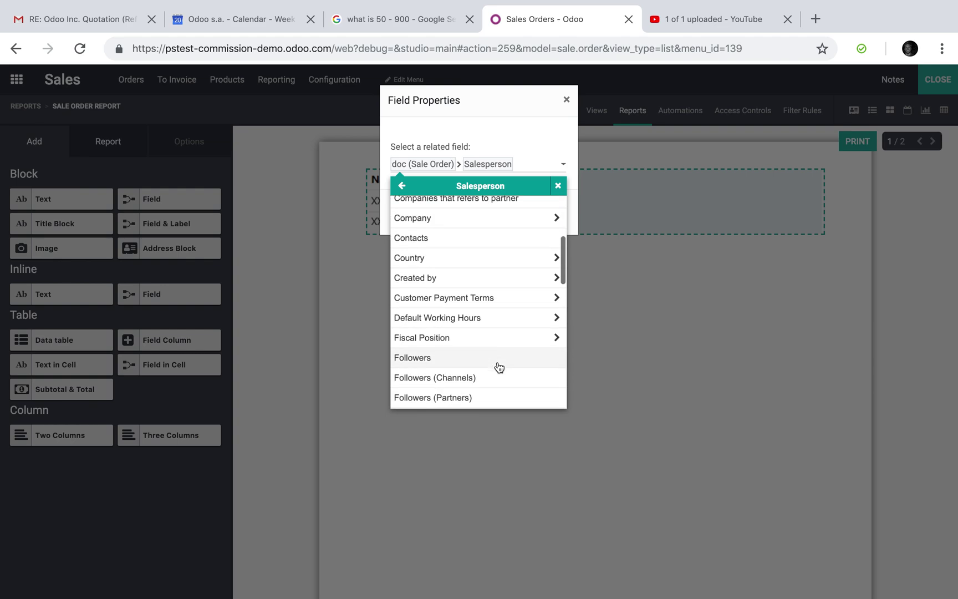
scroll(499, 368, "down", 4)
scroll(500, 368, "down", 1)
scroll(500, 367, "down", 3)
scroll(500, 367, "up", 3)
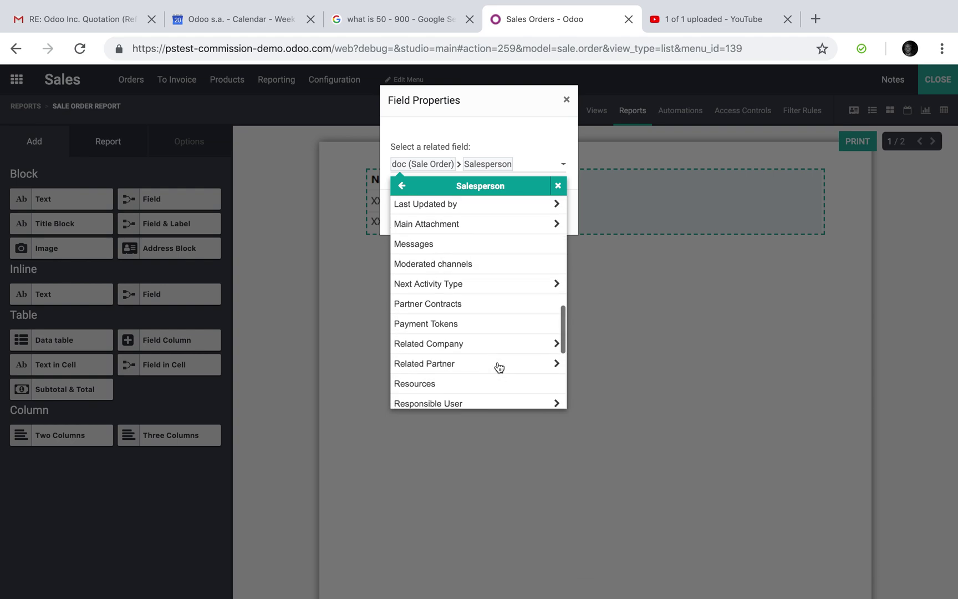
scroll(500, 367, "up", 2)
scroll(499, 366, "up", 1)
scroll(500, 367, "down", 1)
scroll(499, 367, "down", 1)
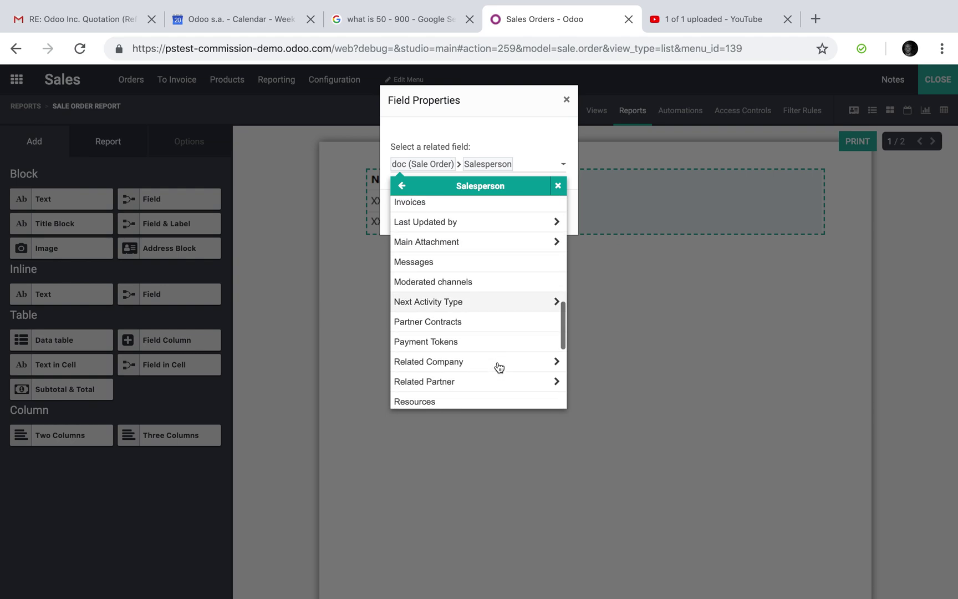
scroll(499, 367, "down", 3)
scroll(500, 368, "down", 3)
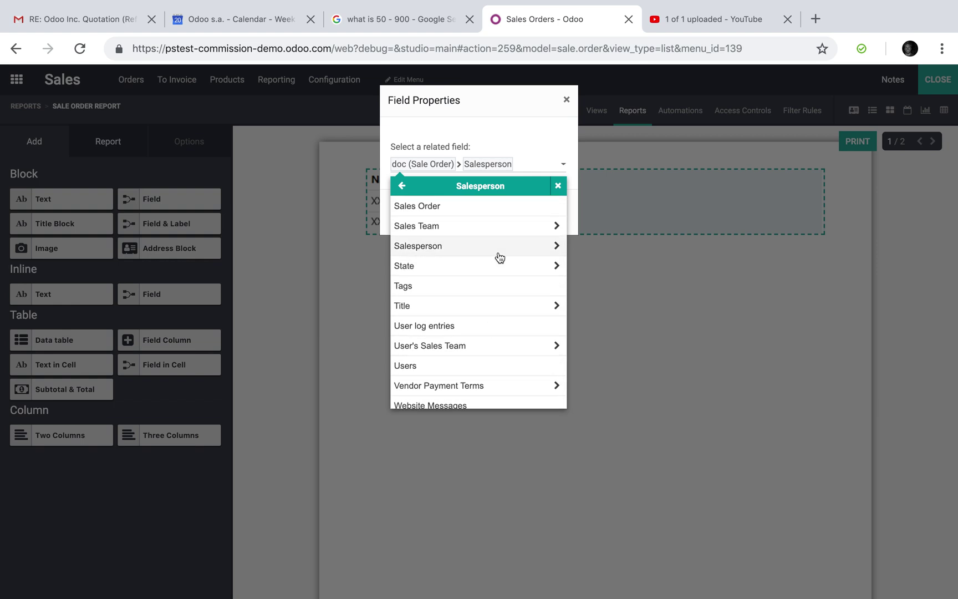
left_click(492, 369)
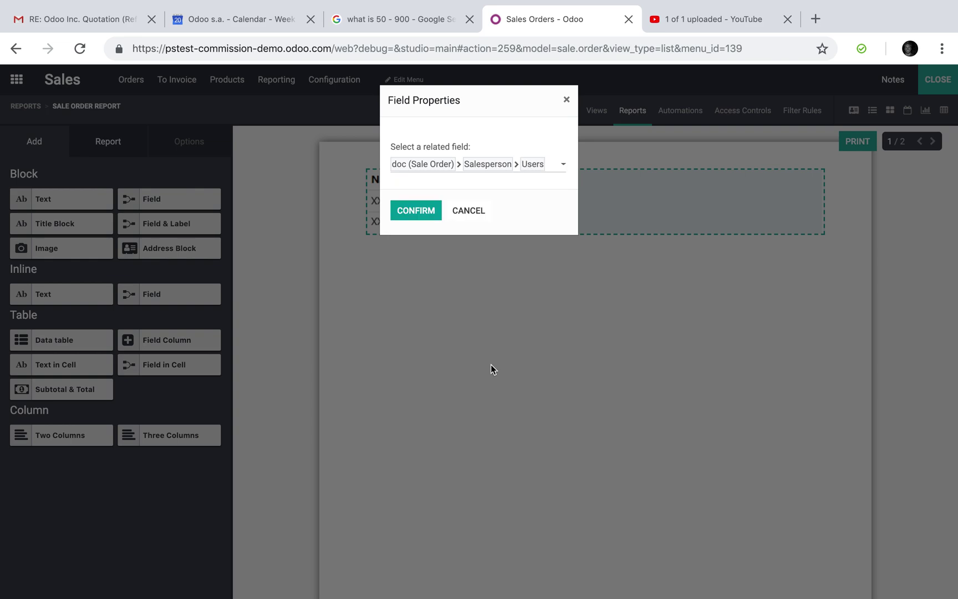
left_click(417, 210)
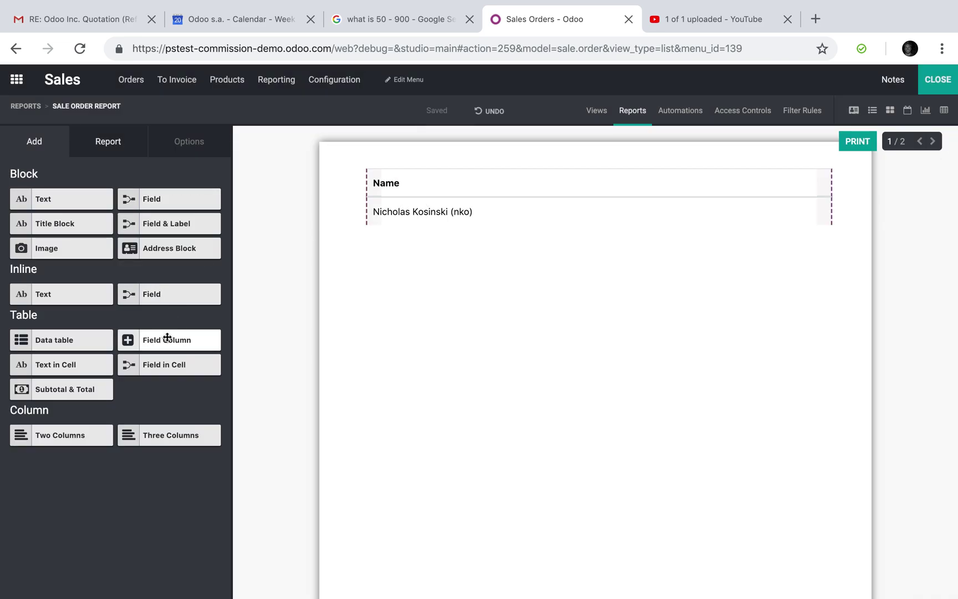
Add a Field Column bound to doc (Sale Order) > Commission Earned, showing $ 13.80 in the table.
left_click_drag(146, 342, 636, 203)
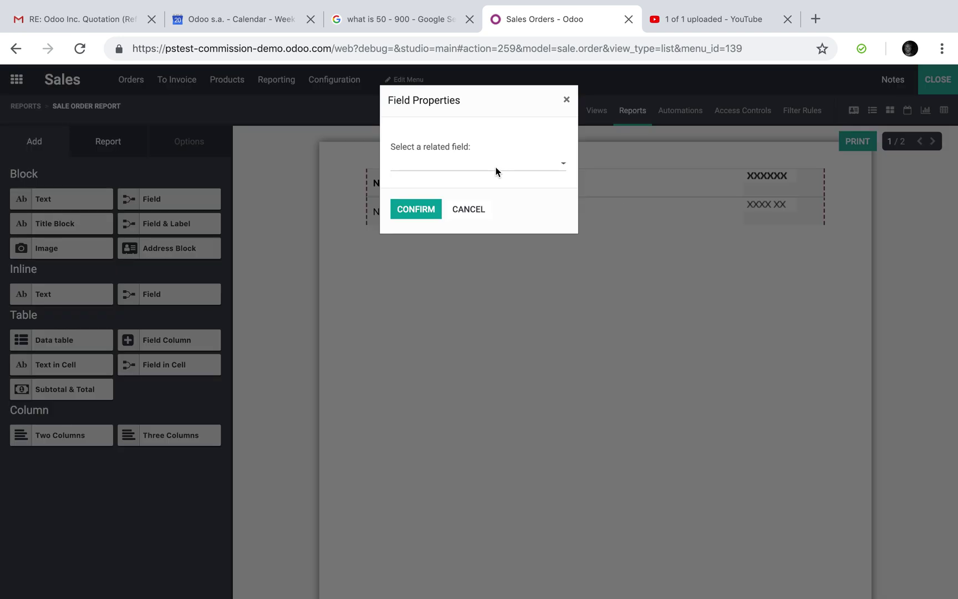
left_click(497, 167)
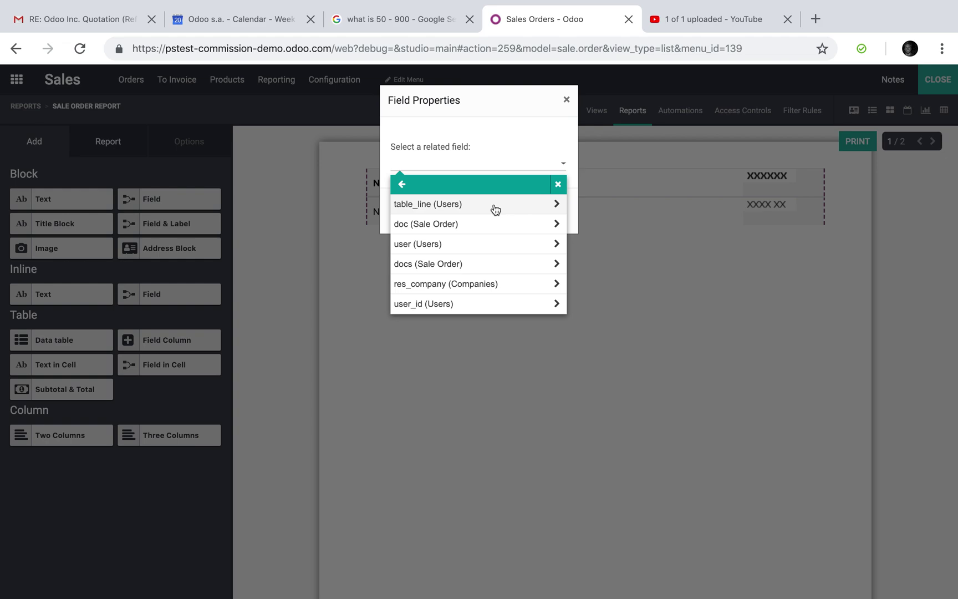
left_click(494, 223)
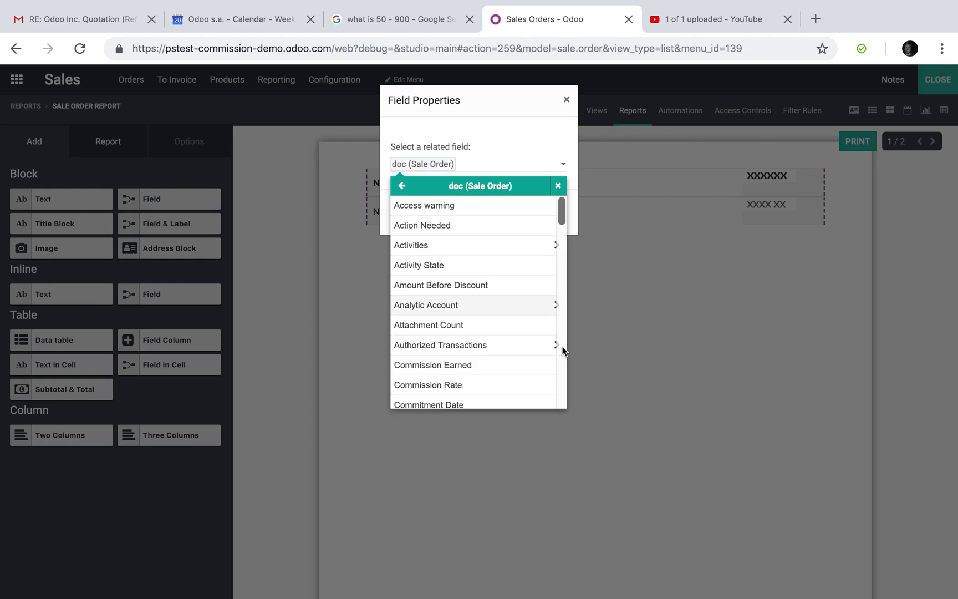
left_click(525, 369)
left_click(416, 211)
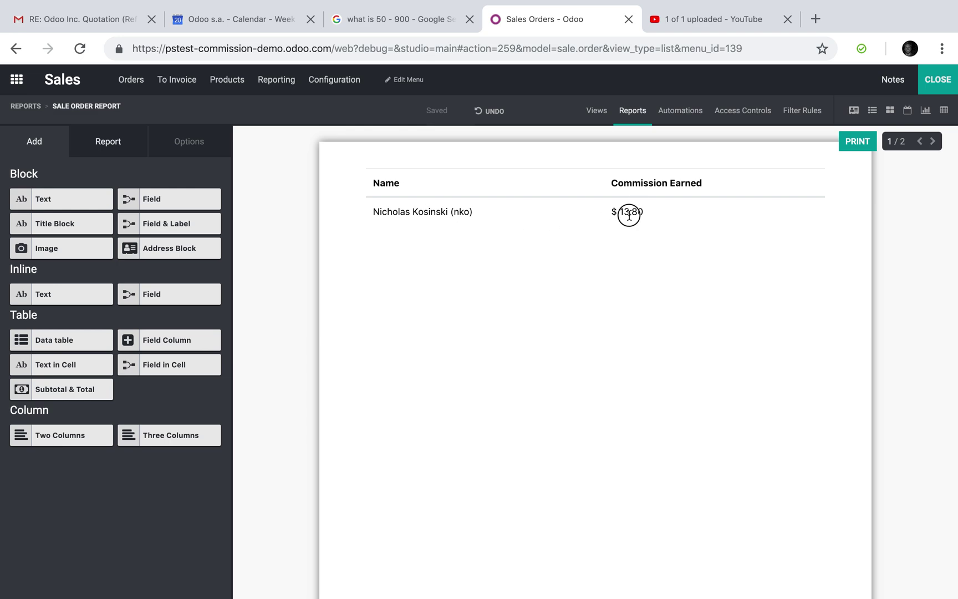
left_click(629, 212)
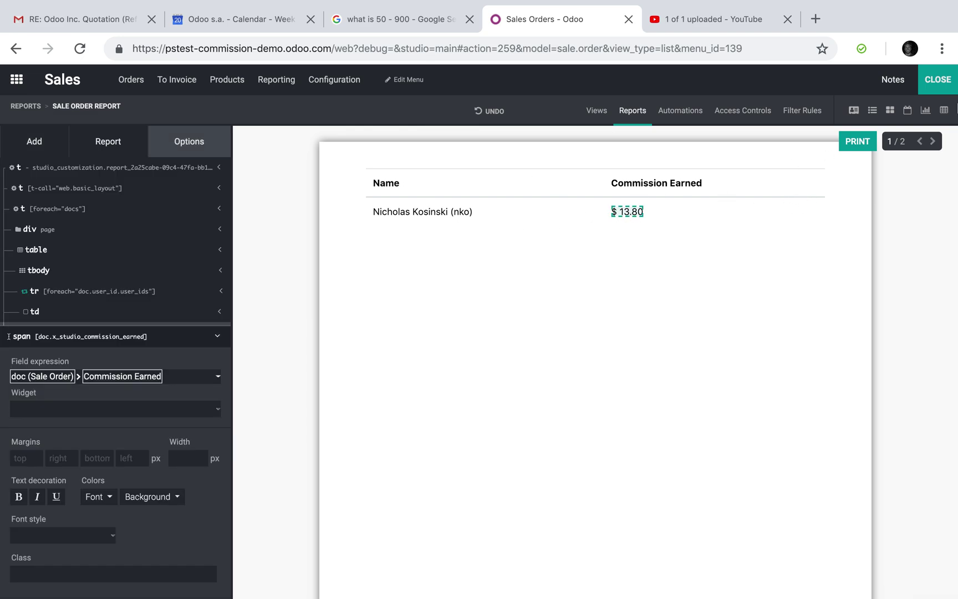
Leave report customization and return to the Sales Orders list.
left_click(938, 80)
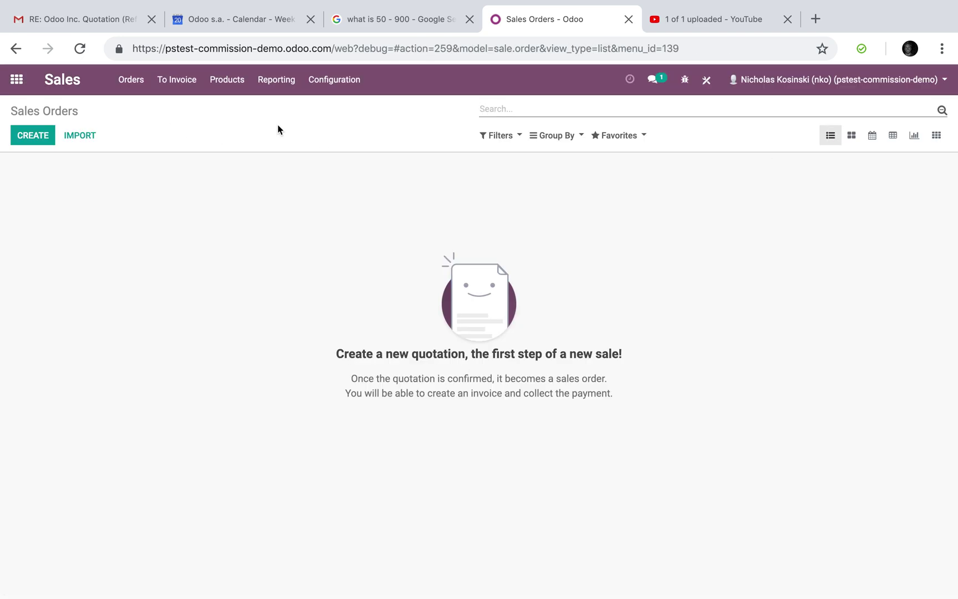
Open quotation SO002 from Orders > Quotations and review its Print and Action menus.
left_click(131, 80)
left_click(142, 105)
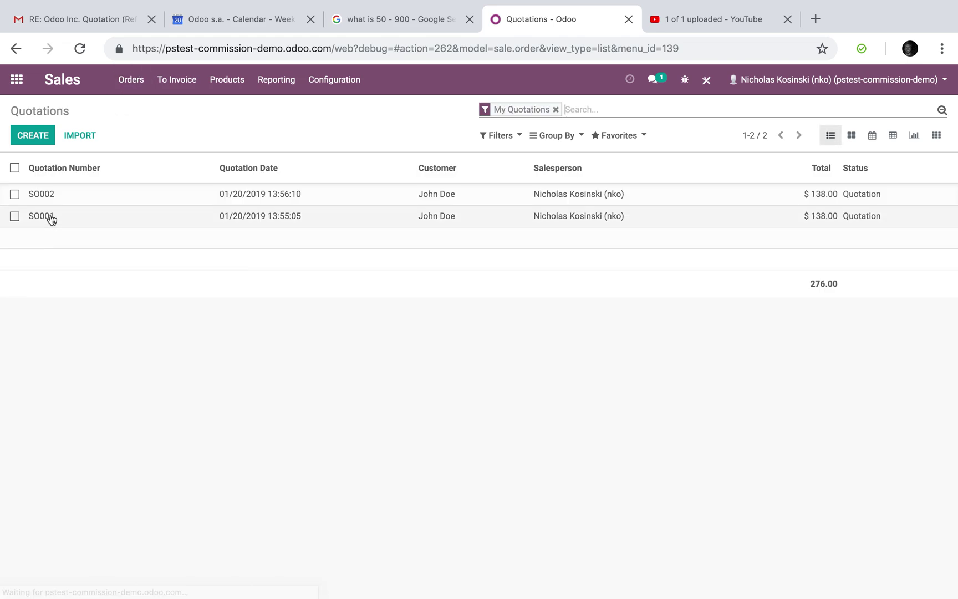
left_click(75, 196)
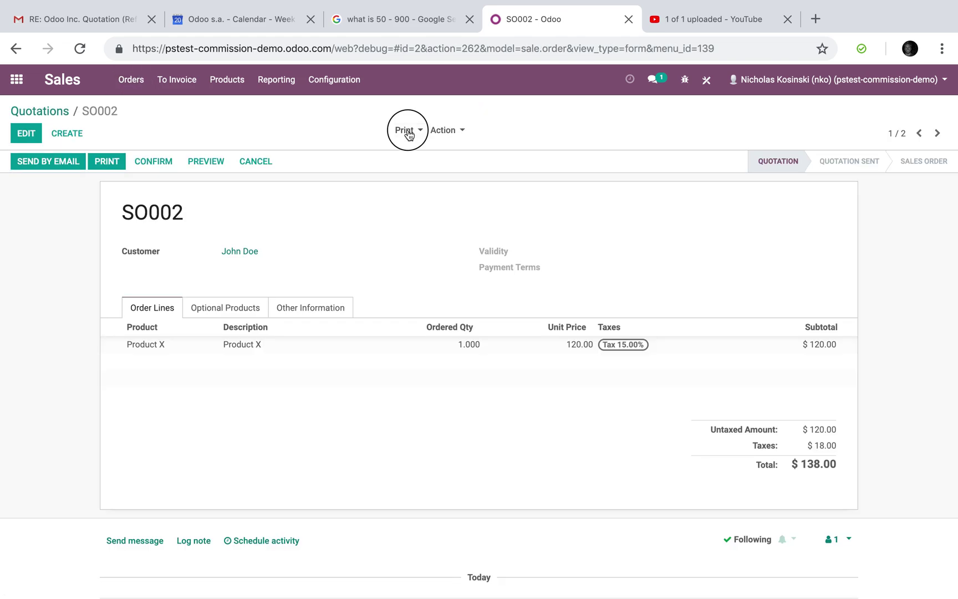
left_click(405, 131)
left_click(447, 131)
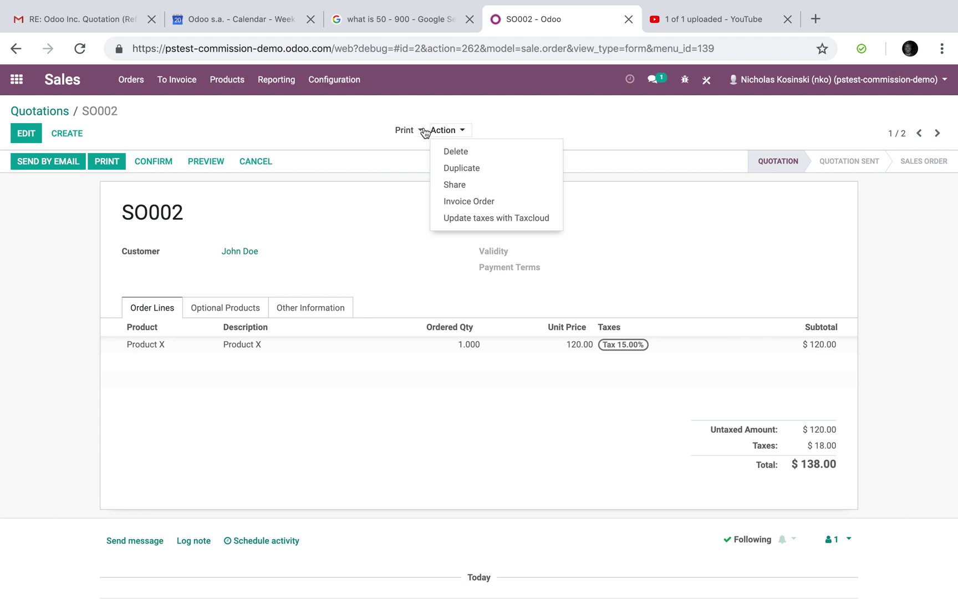
left_click(405, 131)
Enter Studio on the quotation and show the Reports list with the Sale Order Report's options.
left_click(706, 80)
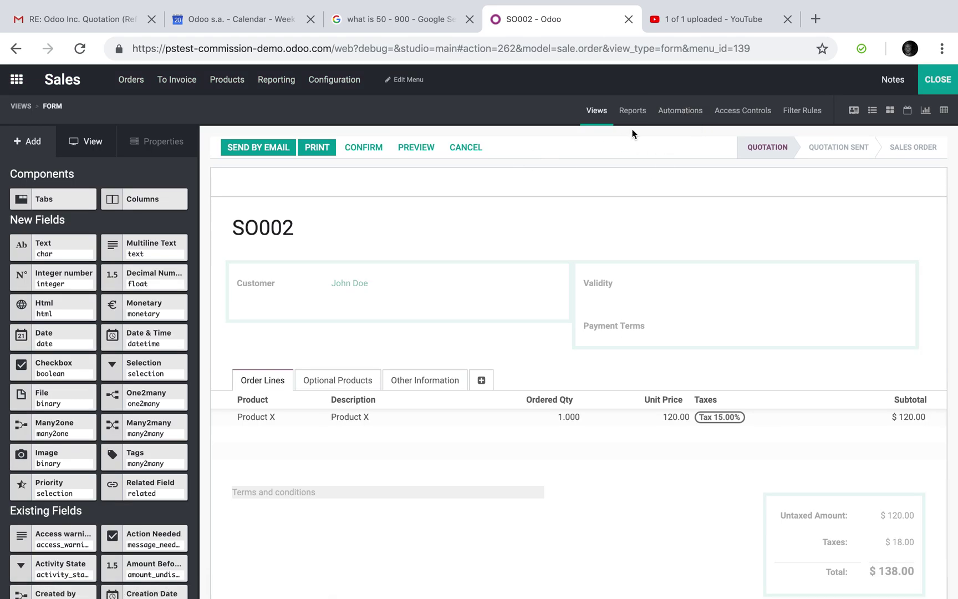
left_click(629, 112)
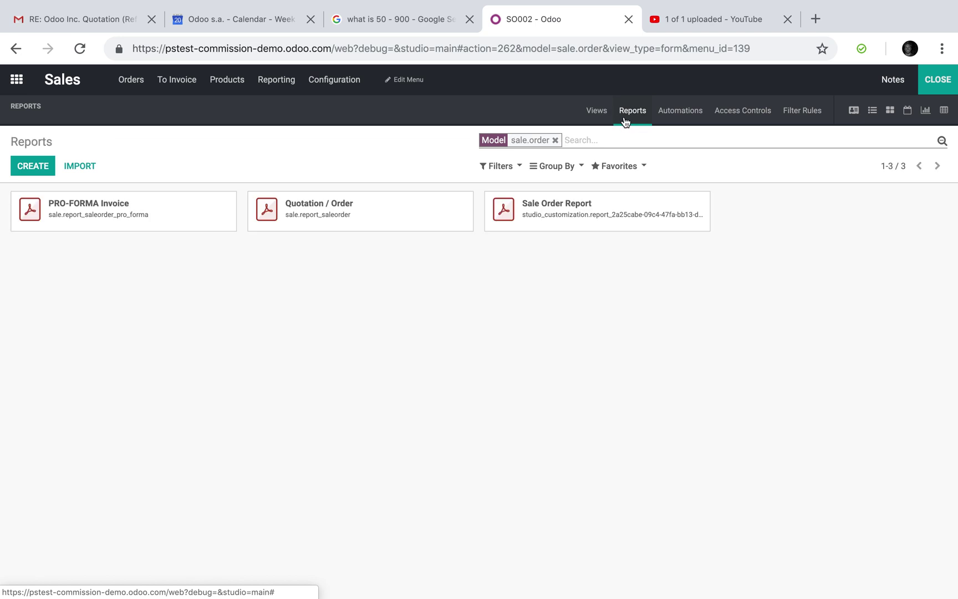
left_click(699, 201)
left_click(644, 227)
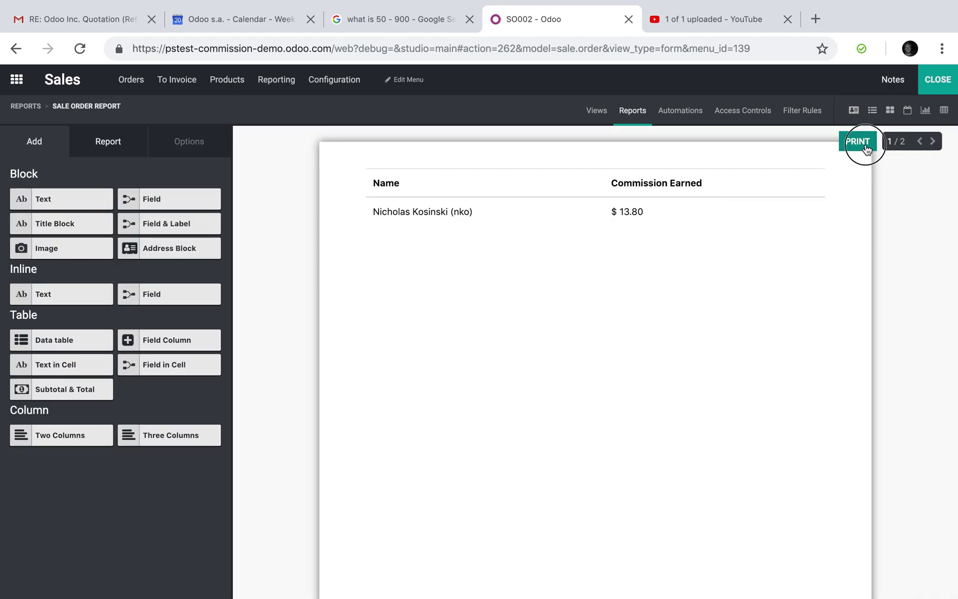
left_click(861, 143)
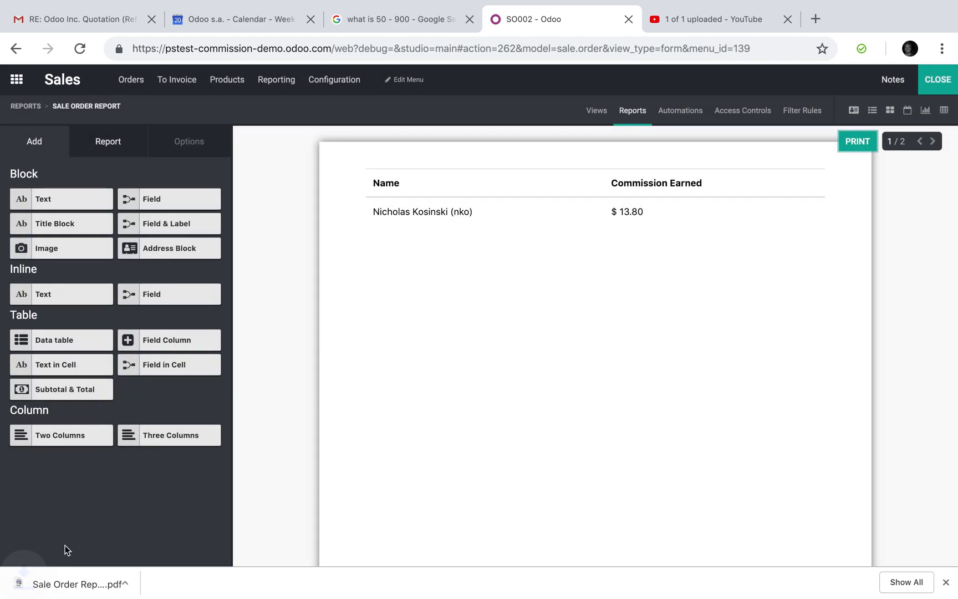
left_click(67, 585)
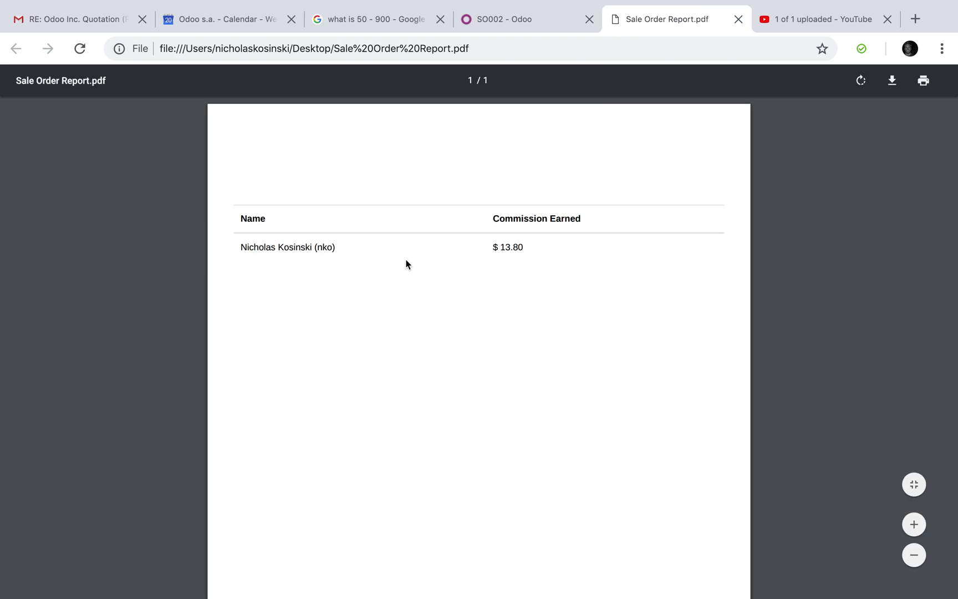
Close the PDF and exit Studio, returning to quotation SO002.
left_click(739, 19)
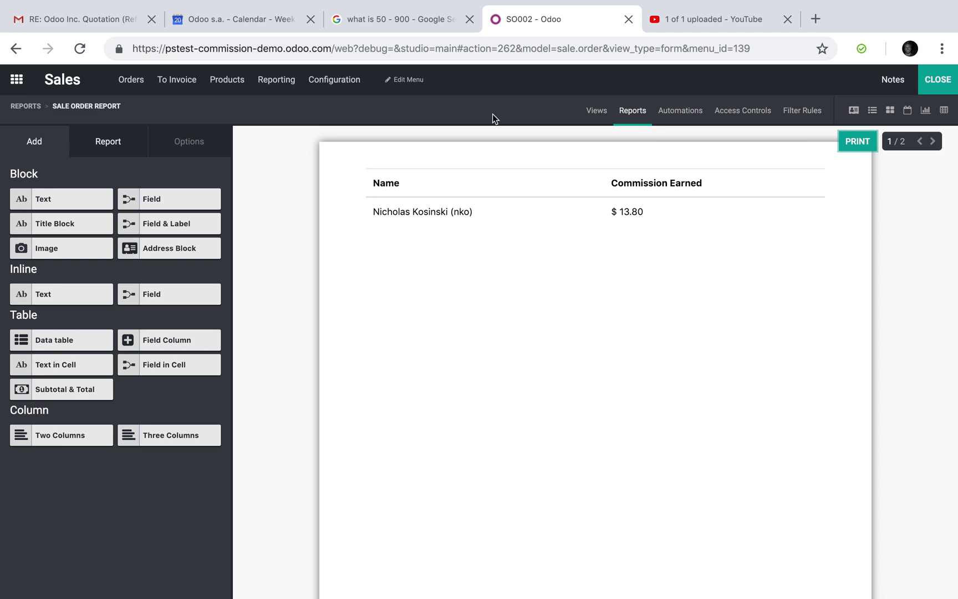
left_click(938, 79)
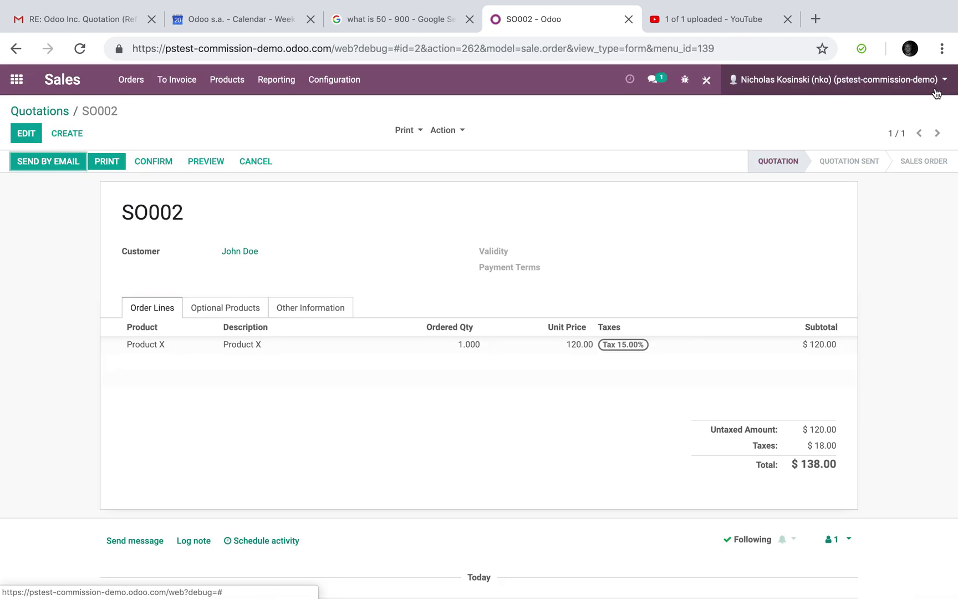